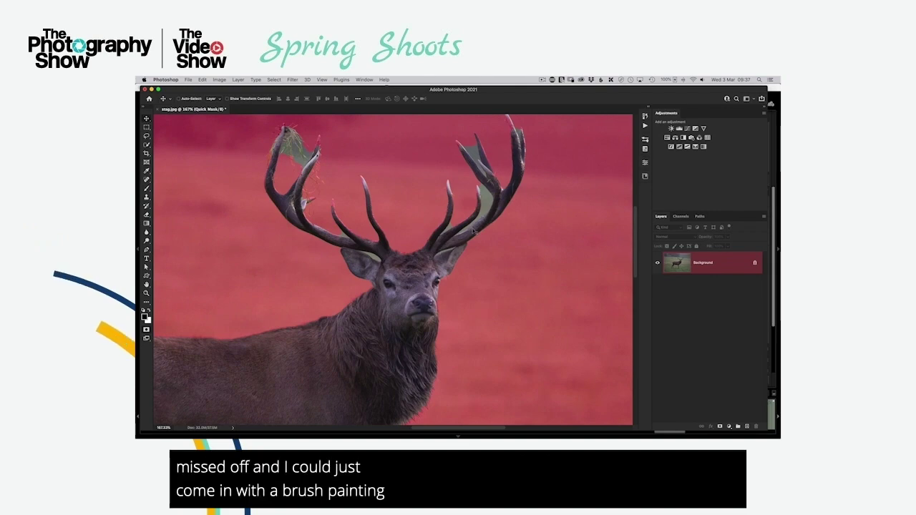
- Brush over the missed background gap in the lower part of the right-hand antler, and exit Quick Mask mode to the active selection
key("b")
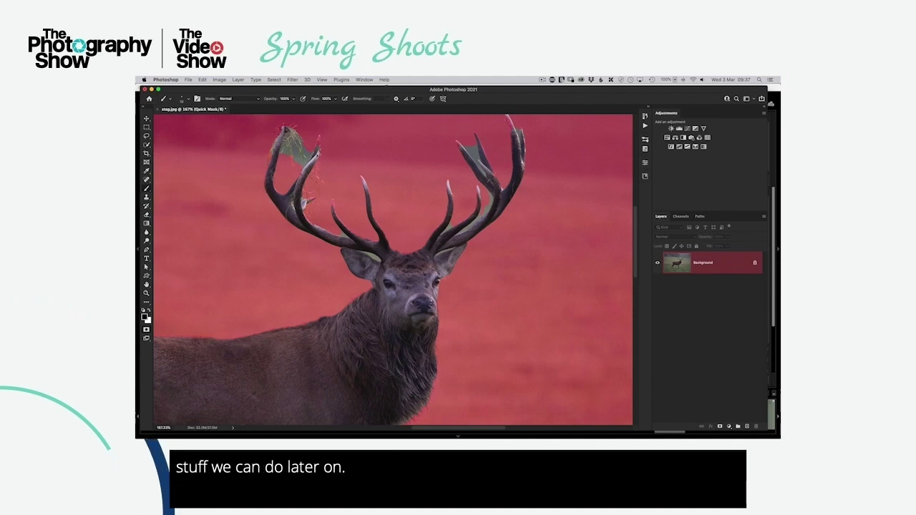
left_click_drag(415, 354, 432, 264)
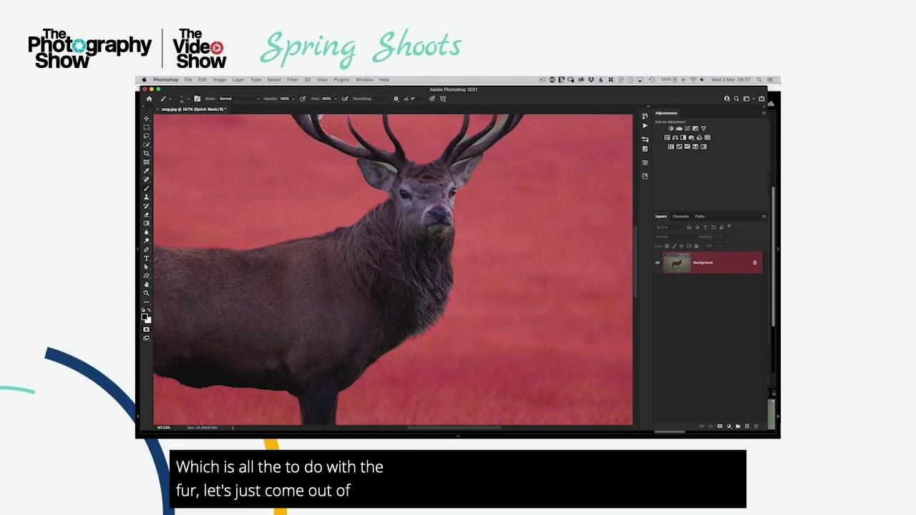
key("q")
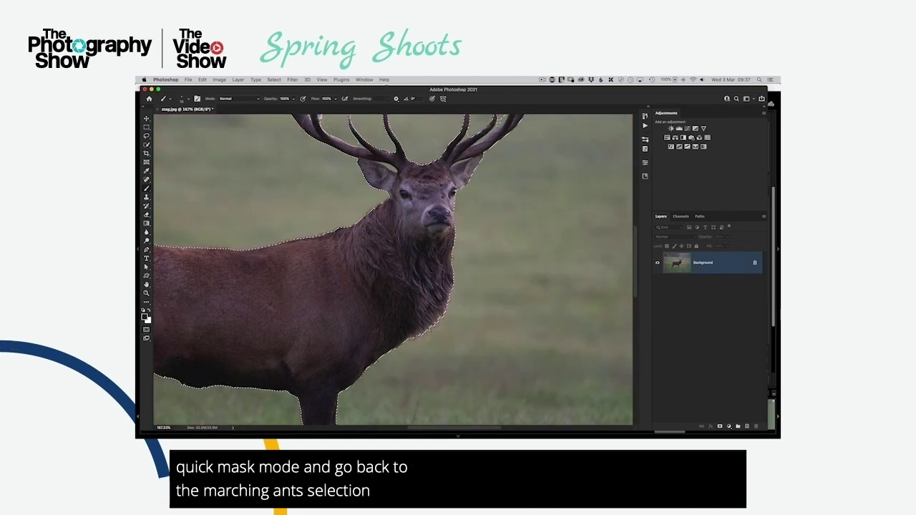
left_click_drag(356, 327, 381, 291)
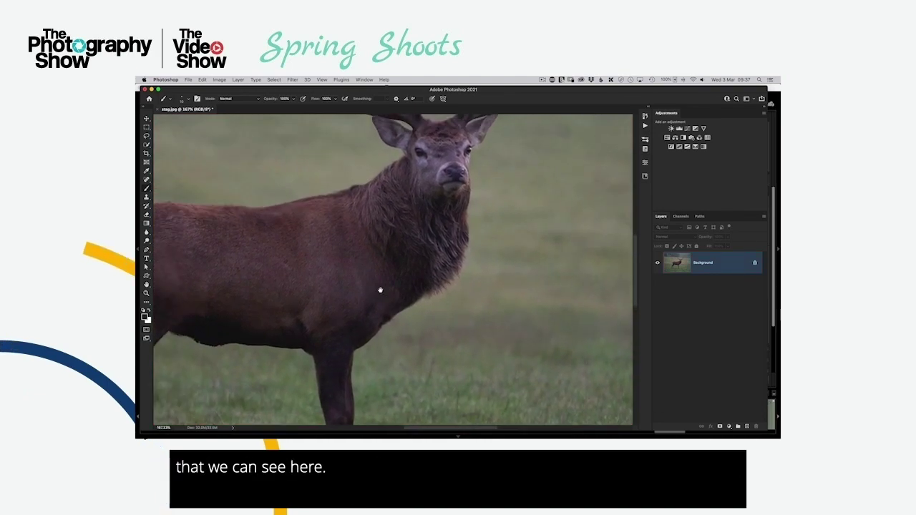
scroll(380, 291, "down", 5)
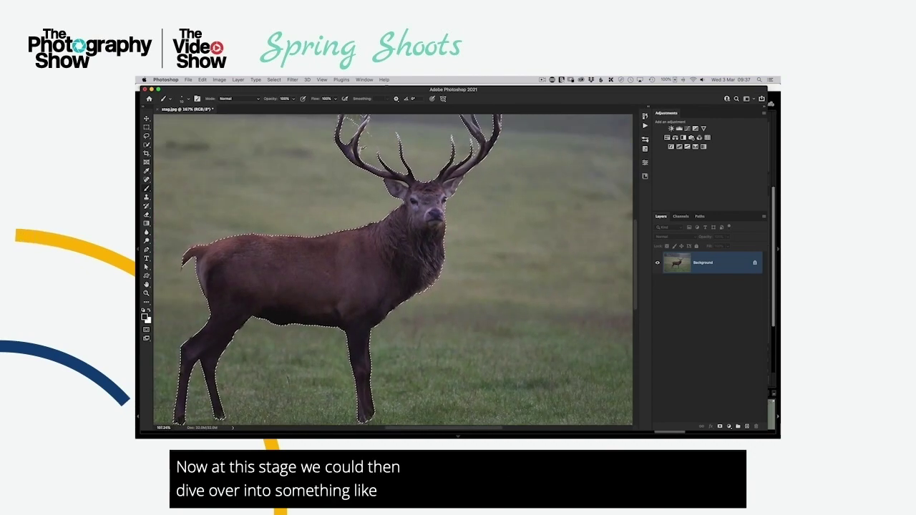
- Open Select and Mask for the stag selection and try the Refine Edge Brush along the chest fur
key("w")
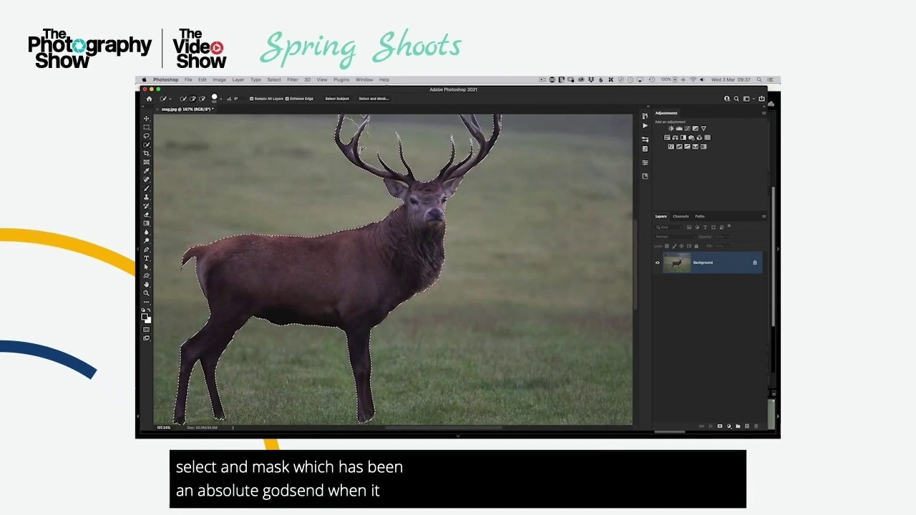
left_click(372, 99)
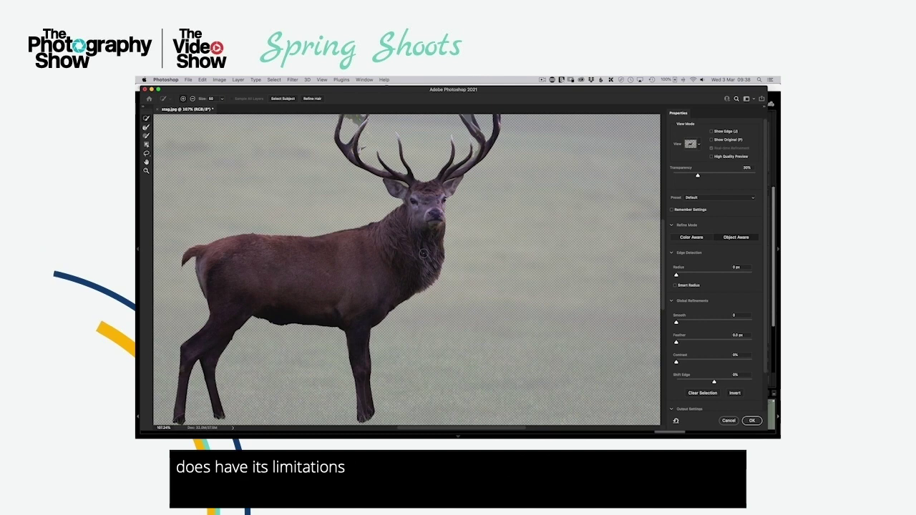
scroll(458, 284, "up", 3)
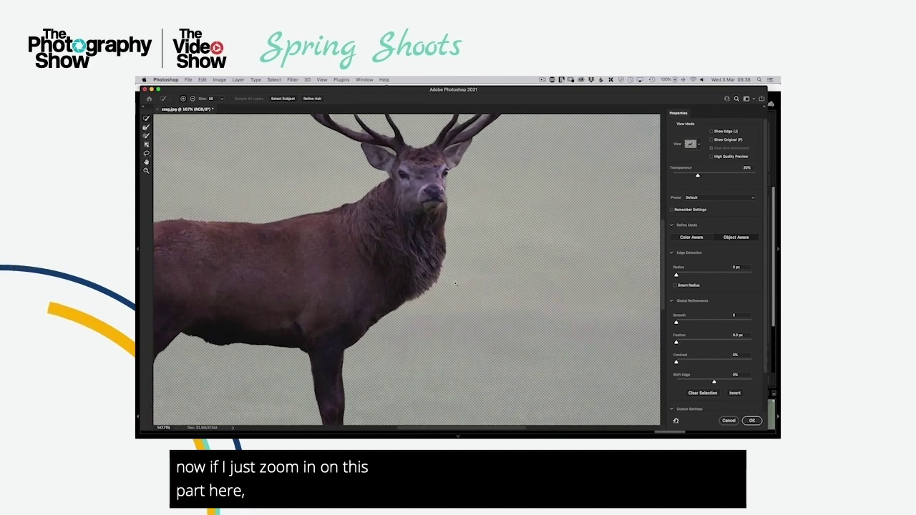
scroll(438, 280, "up", 1)
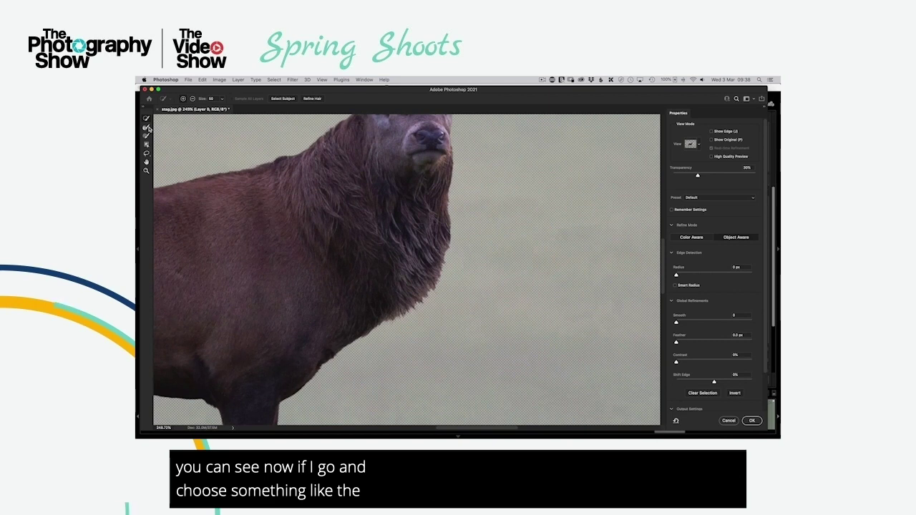
left_click(147, 127)
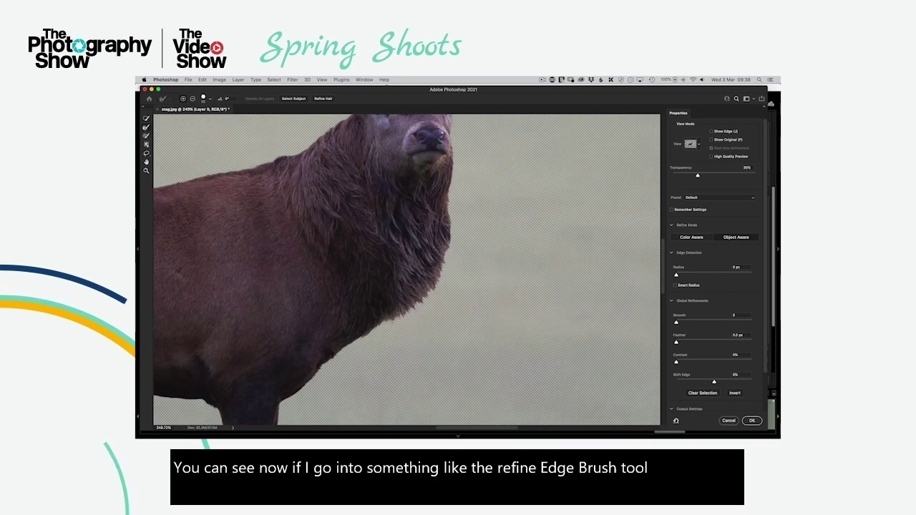
mouse_move(446, 222)
left_mouse_down()
mouse_move(446, 286)
mouse_move(392, 308)
mouse_move(388, 328)
mouse_move(361, 332)
mouse_move(452, 211)
left_mouse_up()
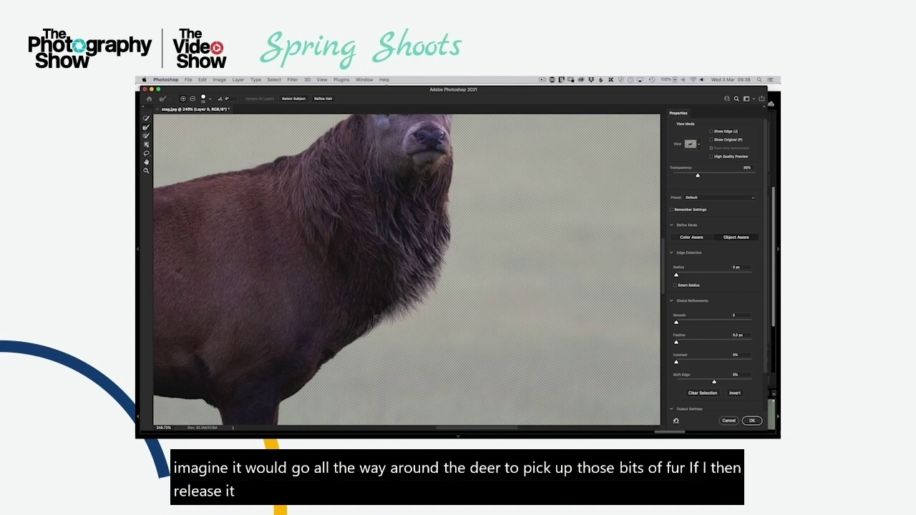
- Preview the refined fur edge with the On White view at 100% opacity, and cancel Select and Mask
left_click(700, 146)
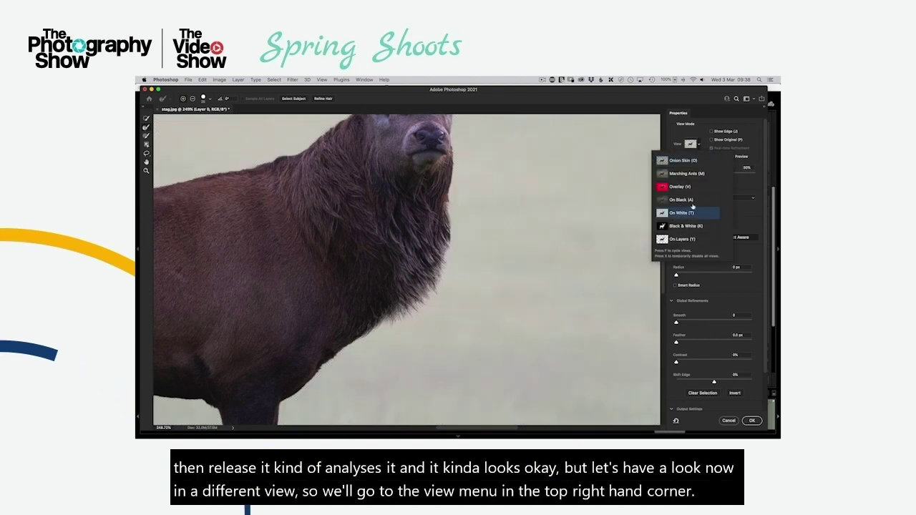
left_click(681, 215)
left_click_drag(715, 177, 756, 175)
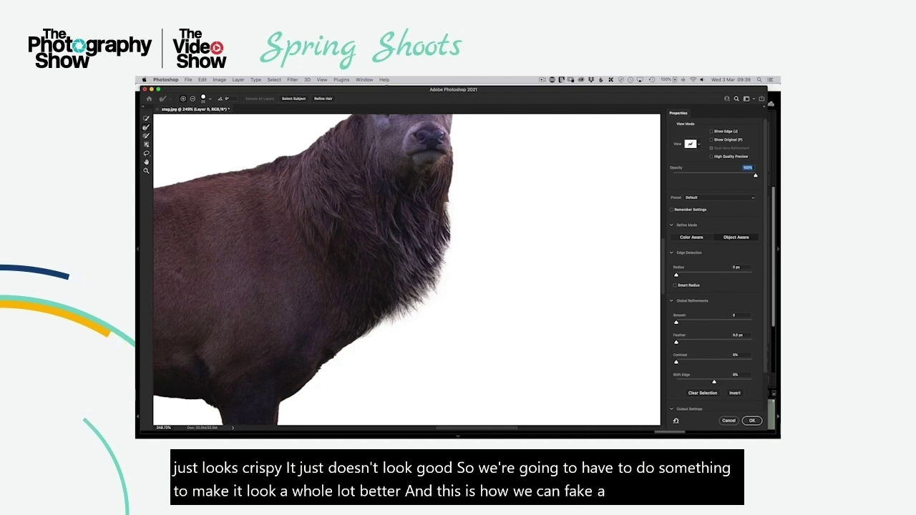
left_click(729, 422)
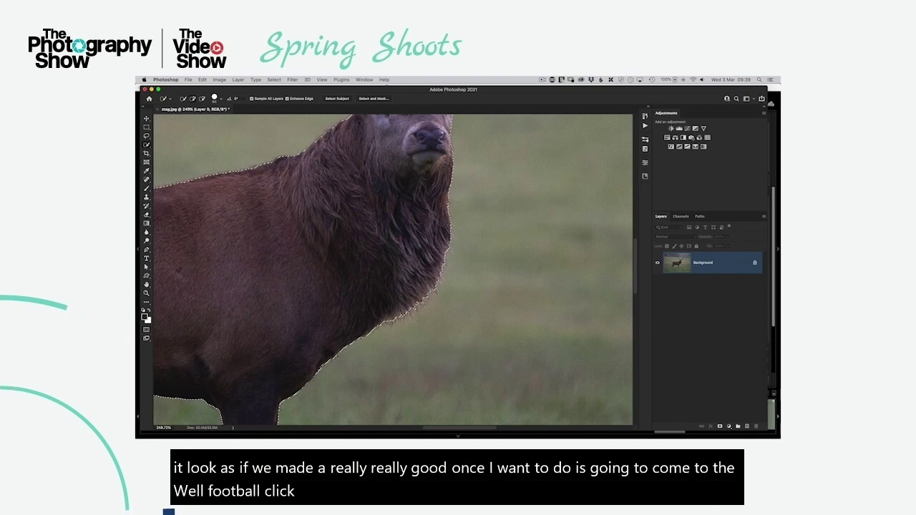
- Add a layer mask from the active selection to cut the stag out of its background
key("v")
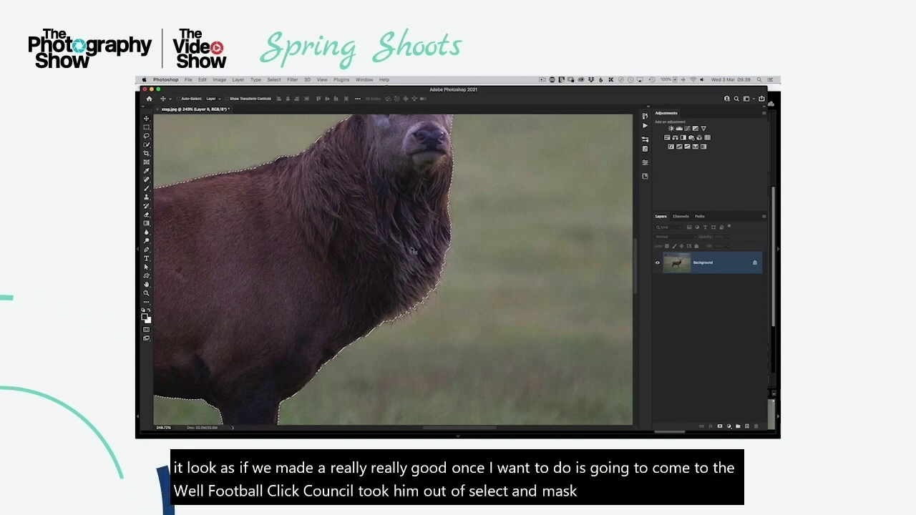
left_click(720, 427)
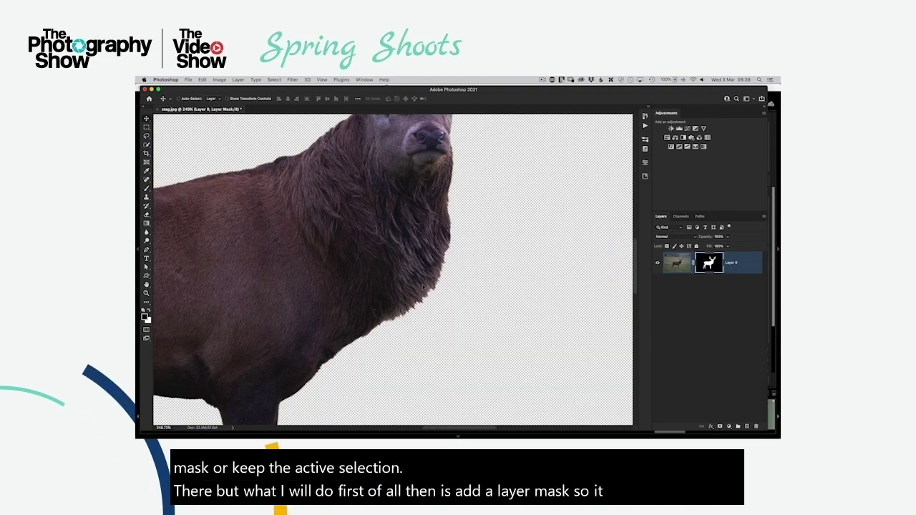
scroll(400, 267, "down", 4)
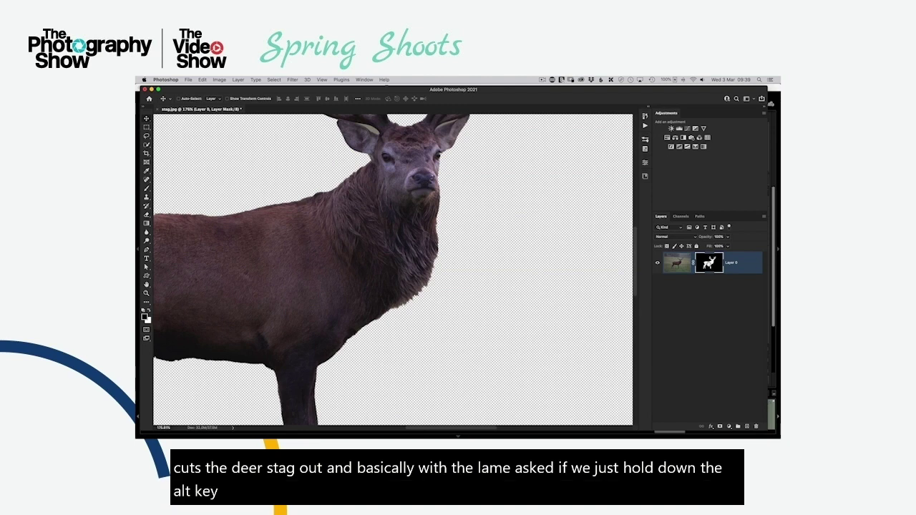
- Display the layer mask on its own to examine the whole stag silhouette, and return to the normal image view
left_click(709, 263, "alt")
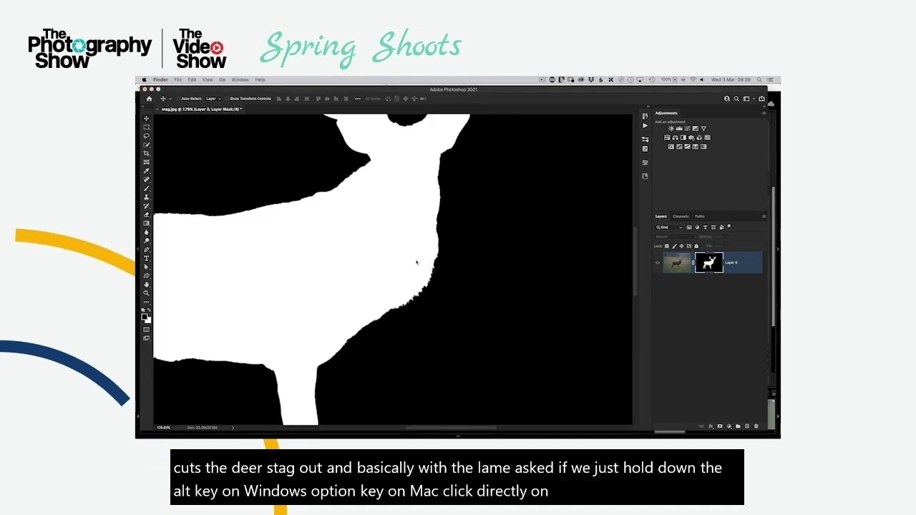
left_click_drag(420, 262, 387, 233)
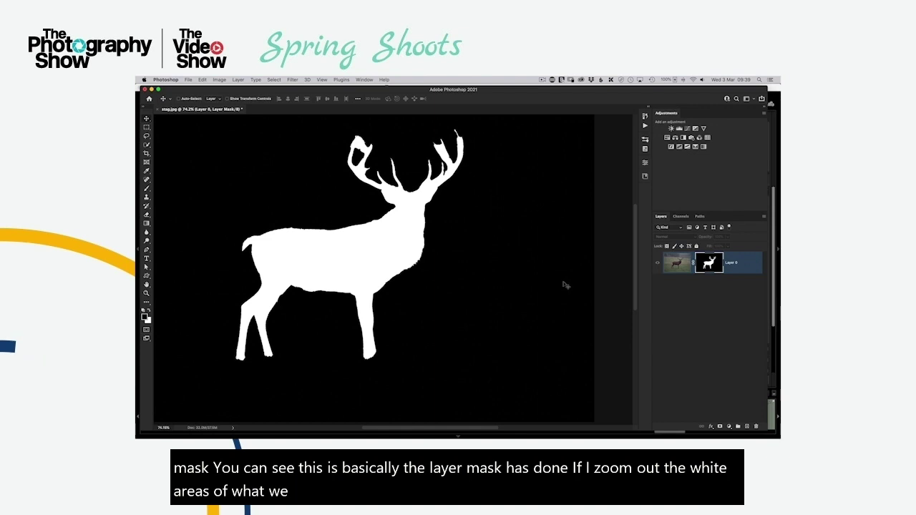
left_click(711, 263, "alt")
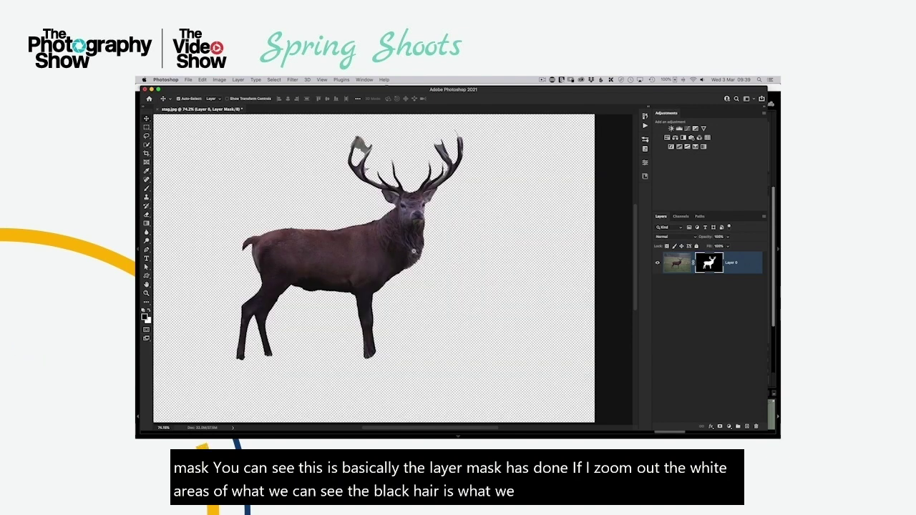
- Set the Soft Round brush's hardness to 100% and paint black on the layer mask to trim the fur along the chest edge
left_click_drag(414, 249, 473, 267)
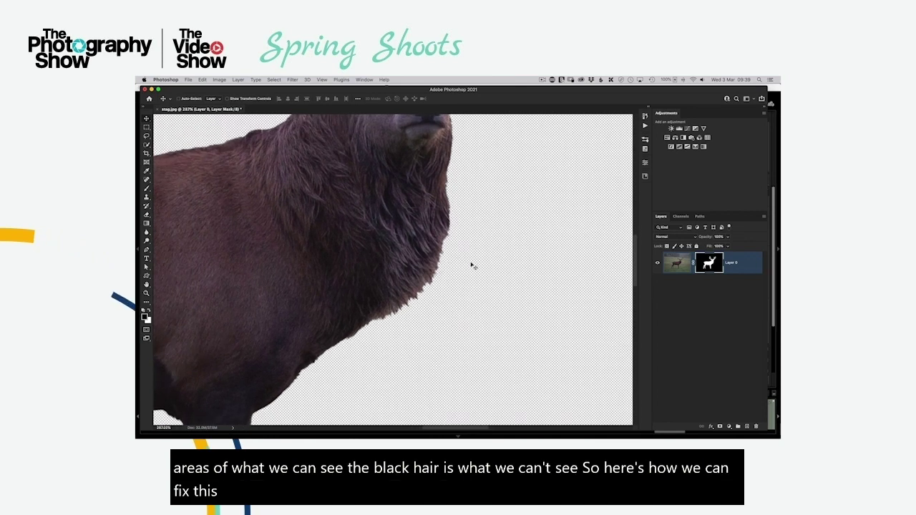
key("b")
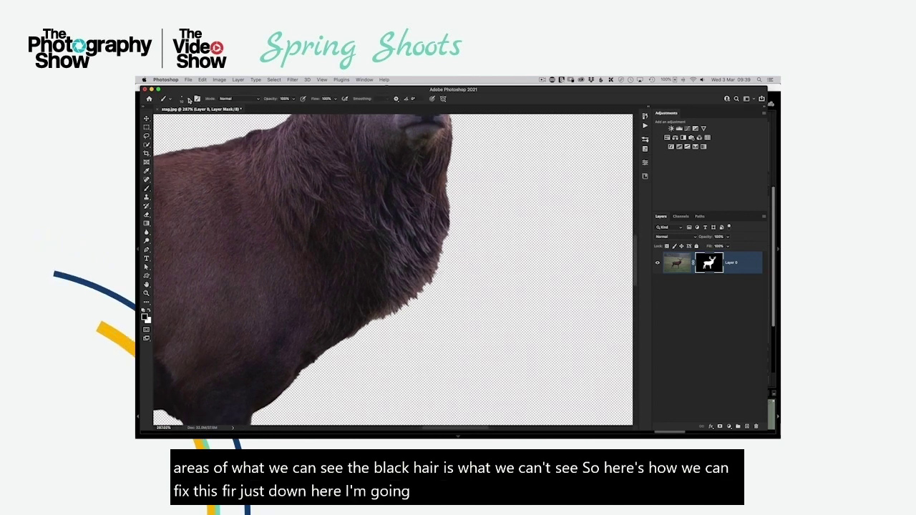
left_click(180, 98)
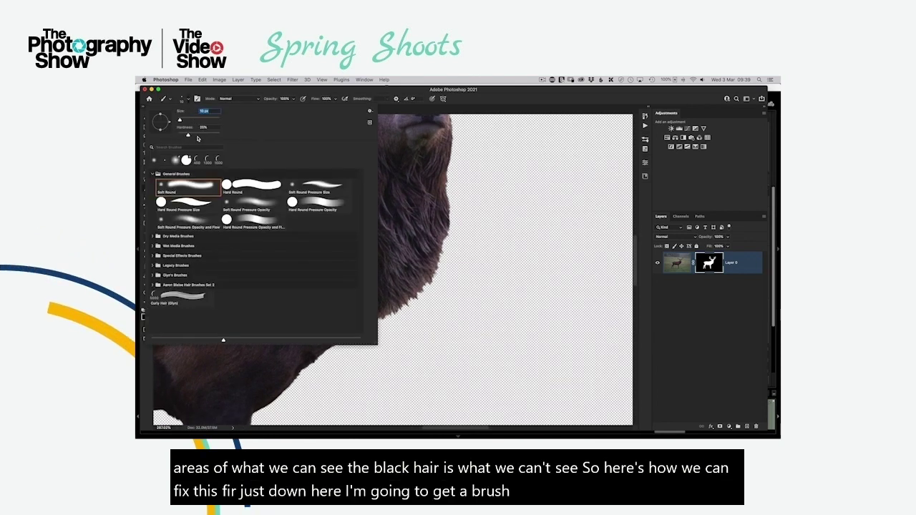
left_click_drag(179, 137, 217, 137)
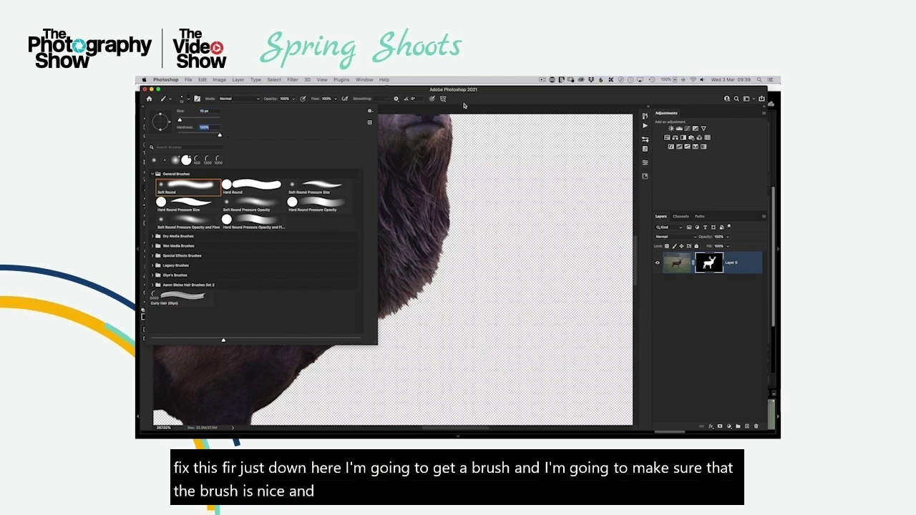
key("Return")
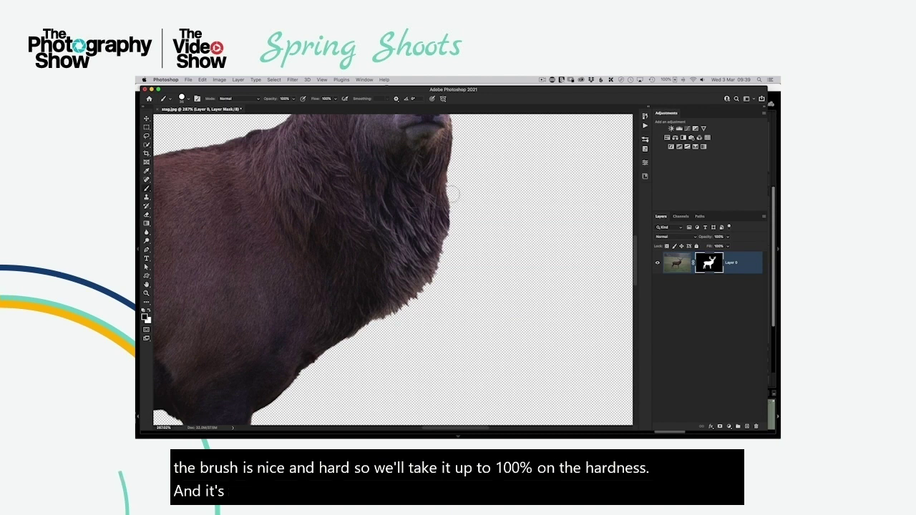
mouse_move(453, 194)
left_mouse_down()
mouse_move(440, 253)
mouse_move(374, 328)
mouse_move(425, 282)
mouse_move(454, 188)
mouse_move(428, 262)
mouse_move(374, 328)
left_mouse_up()
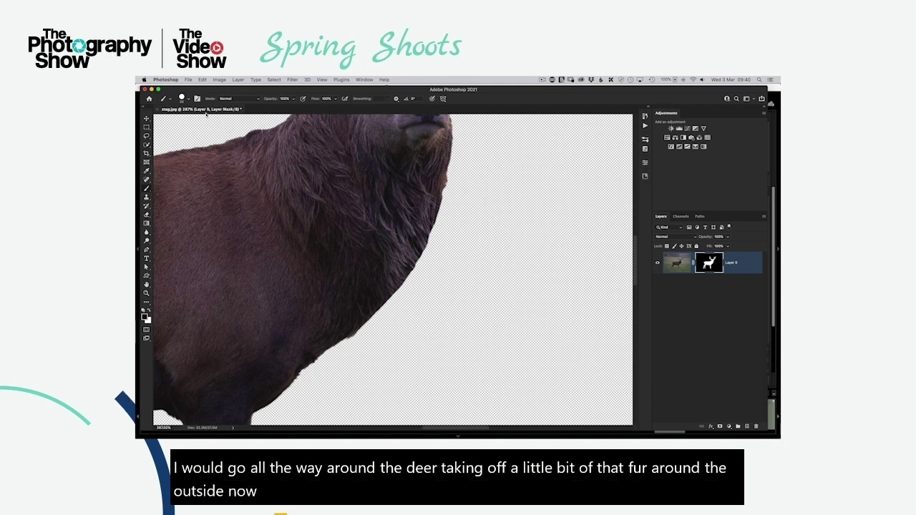
- Choose the 134 px Grass brush from the Default Brushes set within Legacy Brushes
left_click(186, 98)
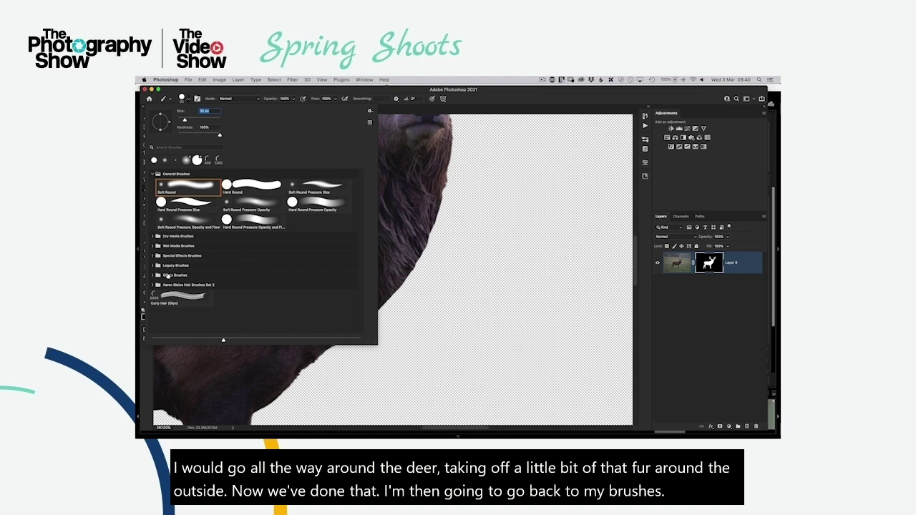
left_click(166, 266)
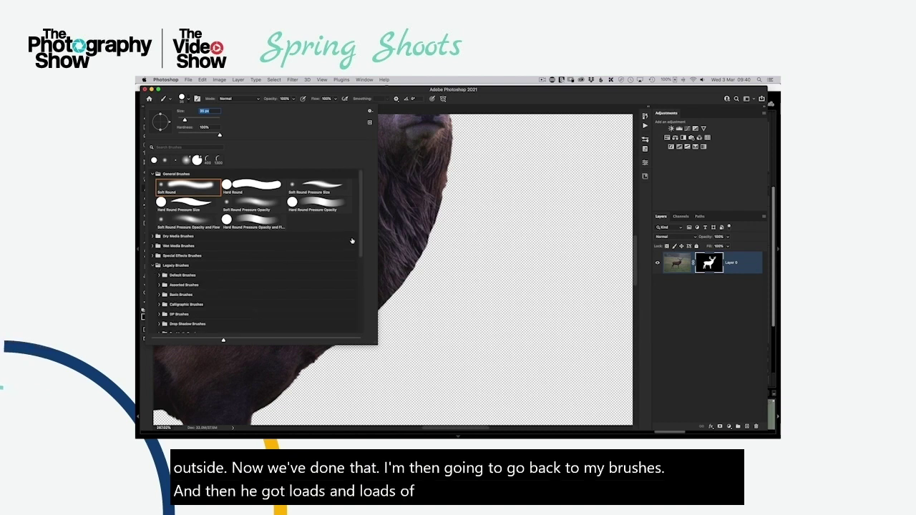
scroll(310, 252, "down", 3)
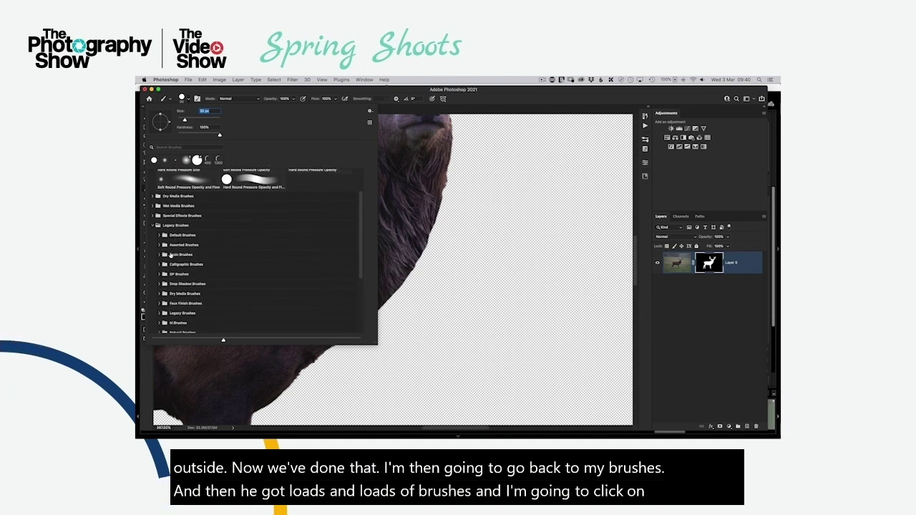
left_click(164, 237)
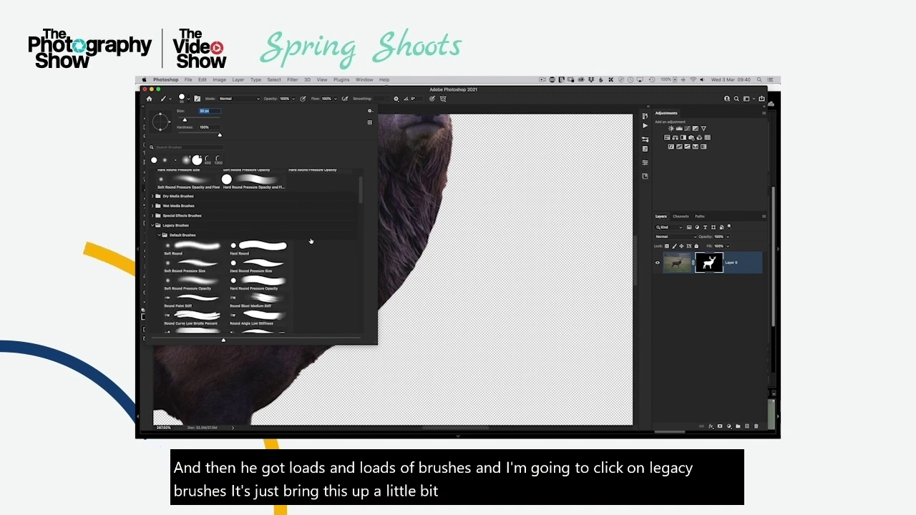
left_click_drag(360, 197, 356, 236)
scroll(356, 236, "down", 1)
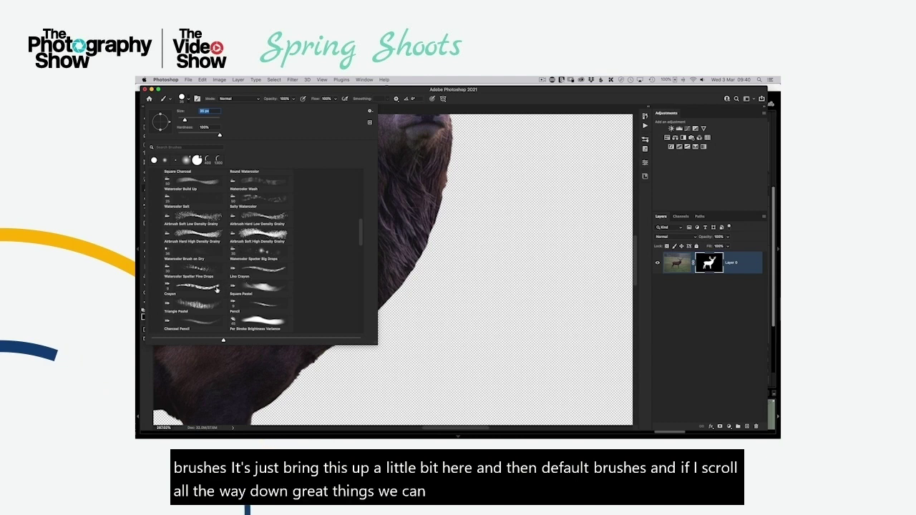
left_click_drag(361, 239, 360, 267)
scroll(360, 278, "down", 1)
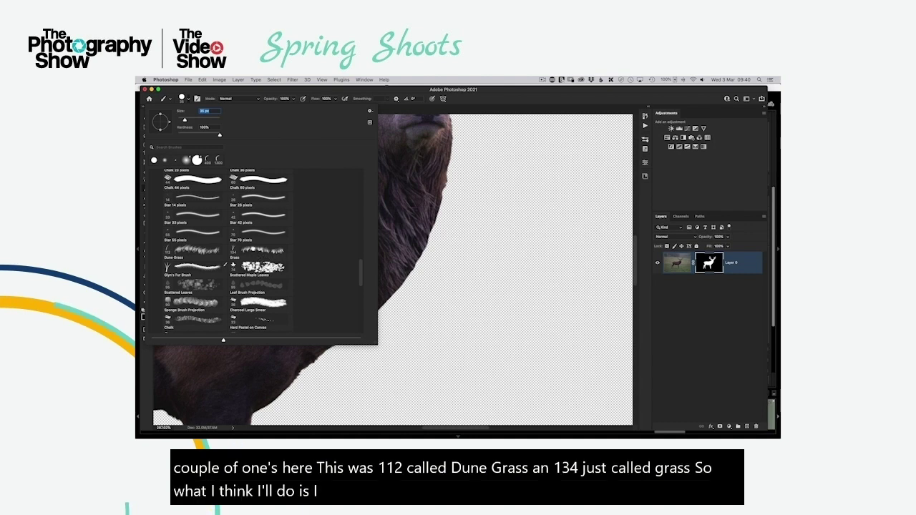
left_click(259, 252)
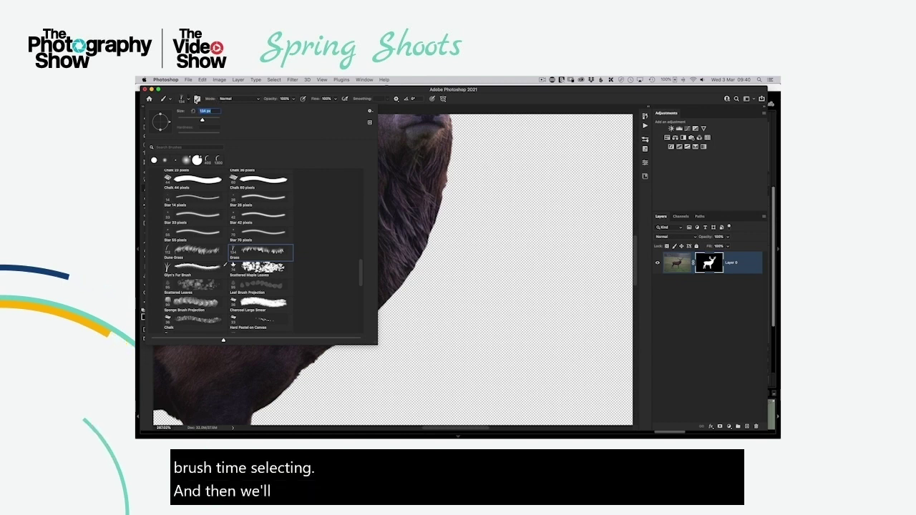
- Open the brush settings for the Grass brush and turn off Shape Dynamics, Scattering and Color Dynamics
left_click(197, 99)
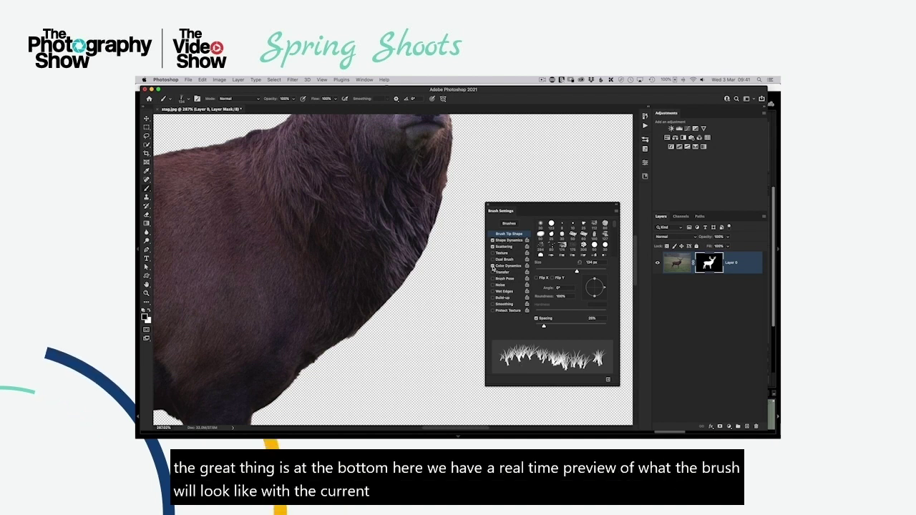
left_click(493, 240)
left_click(493, 246)
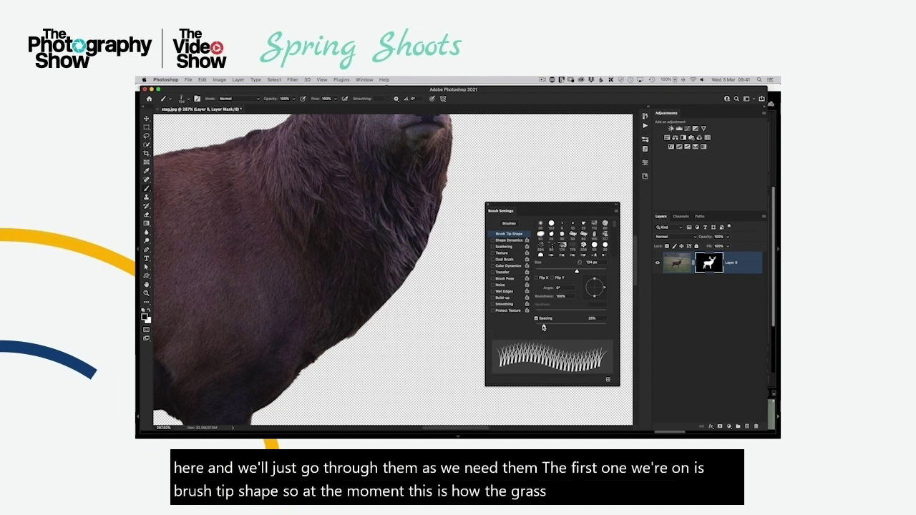
- Set the Grass brush's spacing to 8%, and turn on Shape Dynamics with Size Jitter about 6% and Angle Jitter 4%
left_click_drag(543, 328, 538, 327)
left_click(507, 241)
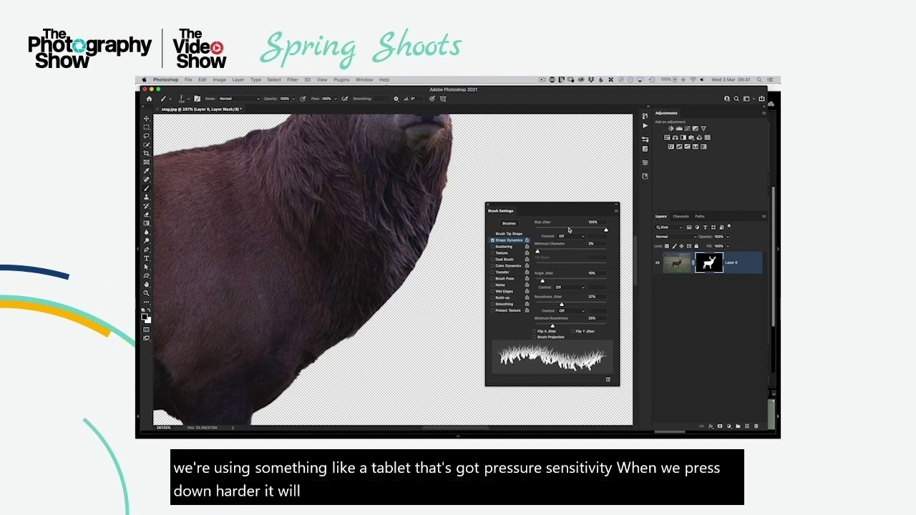
left_click_drag(606, 231, 540, 230)
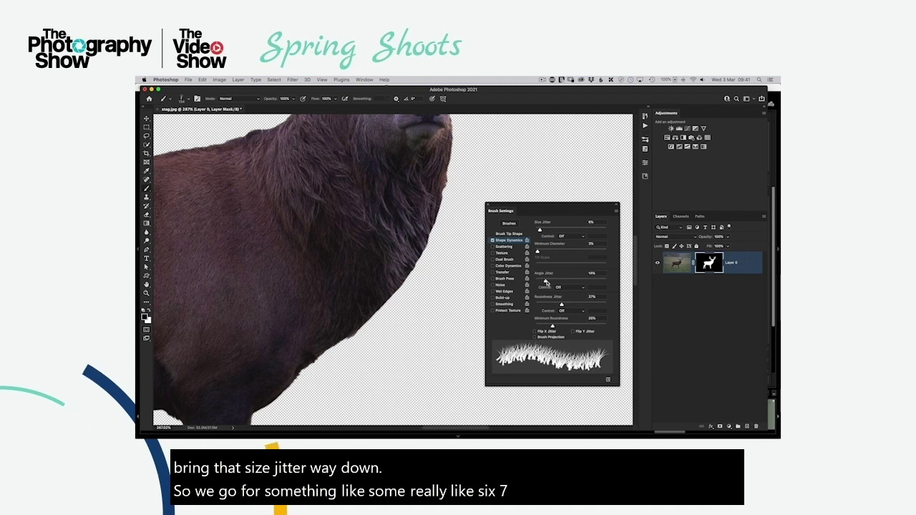
mouse_move(568, 284)
left_mouse_down()
mouse_move(597, 282)
mouse_move(538, 282)
left_mouse_up()
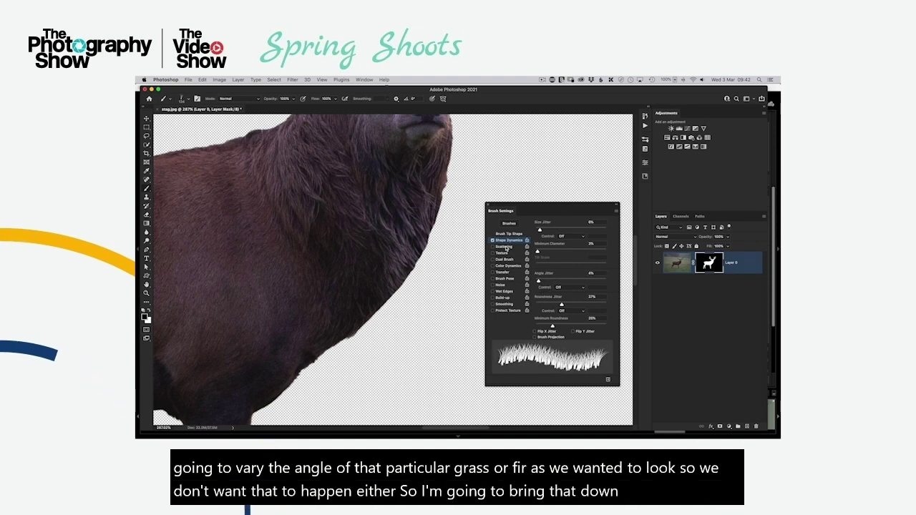
- Check the Scattering settings but leave Scattering off, and set the Angle Jitter control in Shape Dynamics to Direction
left_click(505, 247)
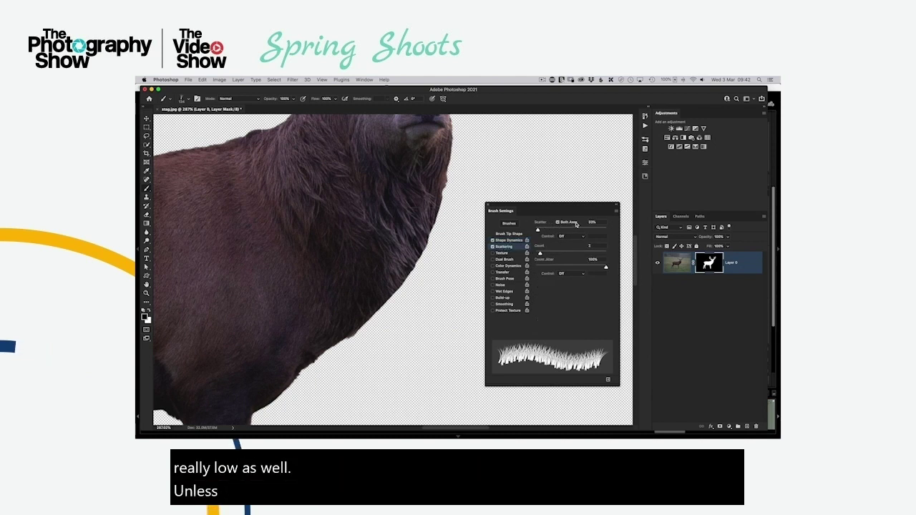
left_click(493, 247)
left_click(507, 241)
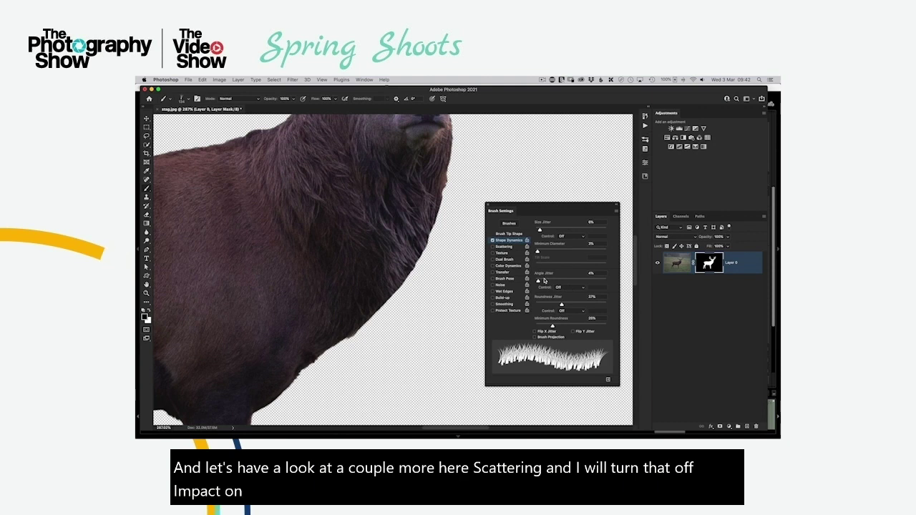
left_click(559, 287)
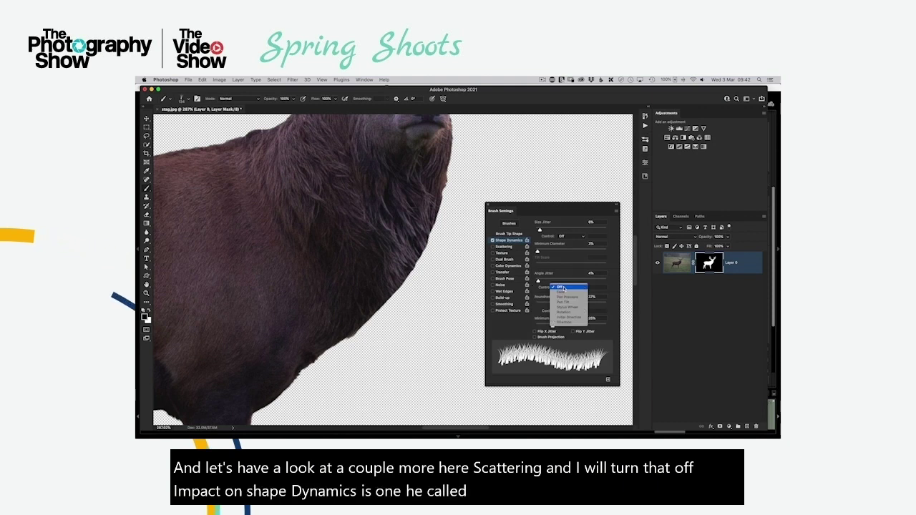
left_click(575, 324)
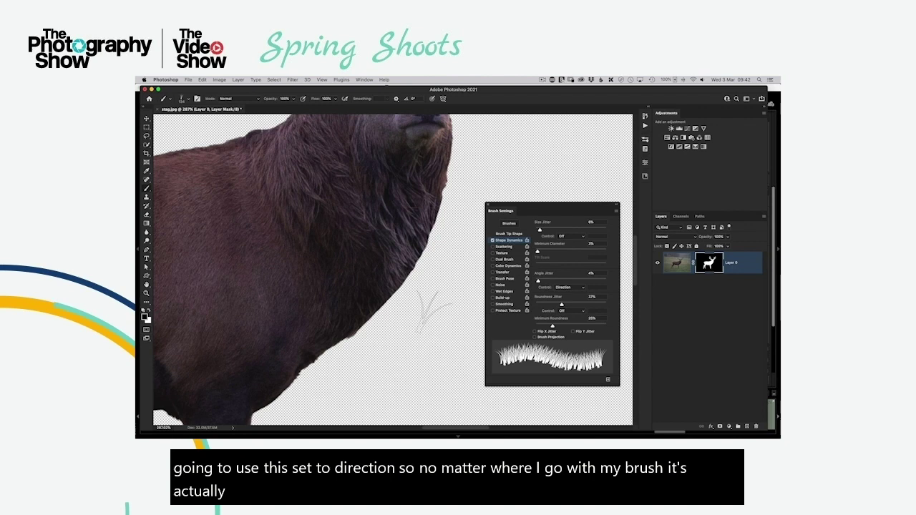
- Rotate the Grass brush tip to an angle of about -69° and close the brush settings
left_click(509, 234)
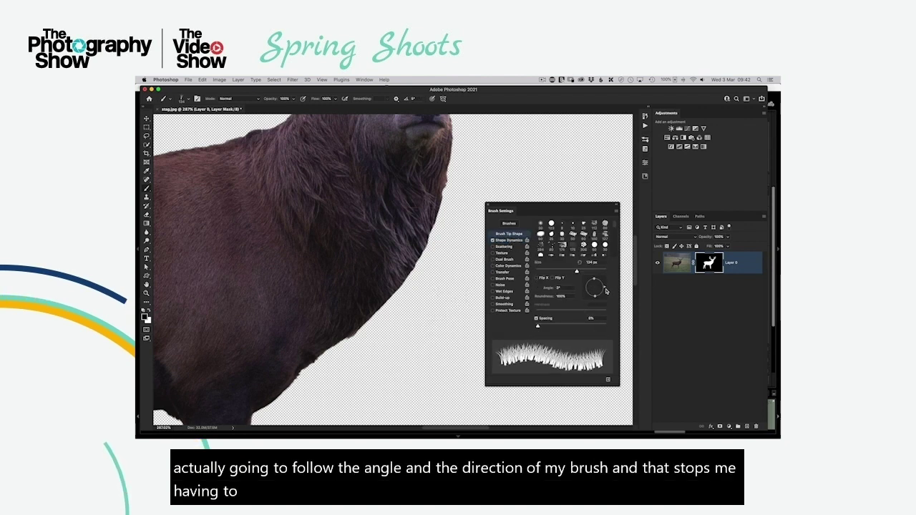
left_click_drag(606, 291, 606, 290)
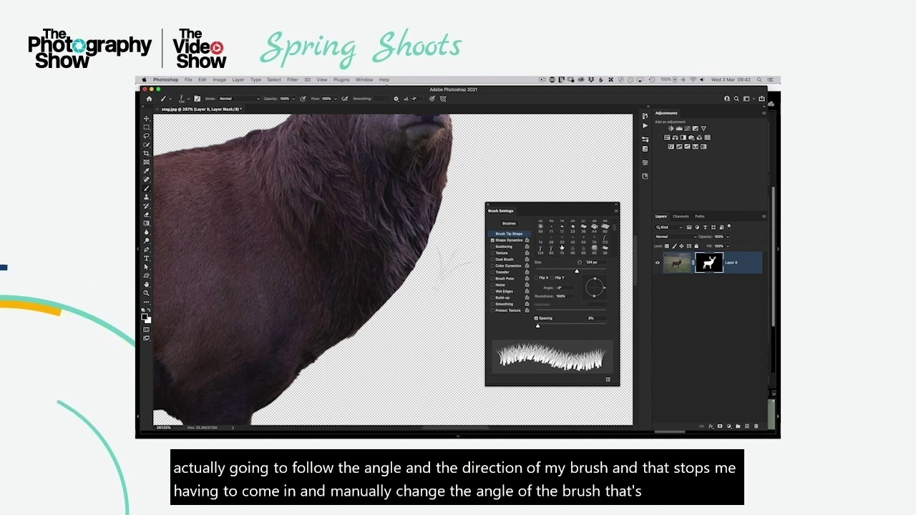
left_click_drag(604, 290, 599, 296)
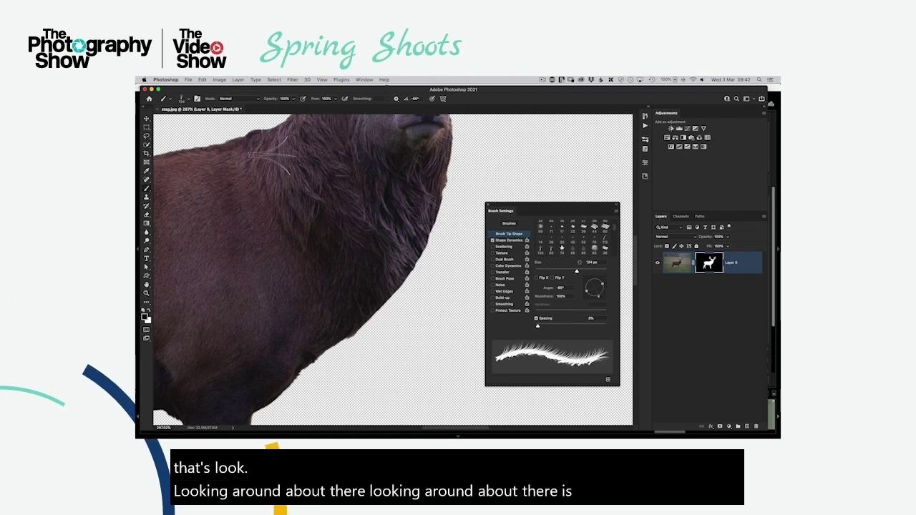
left_click(490, 206)
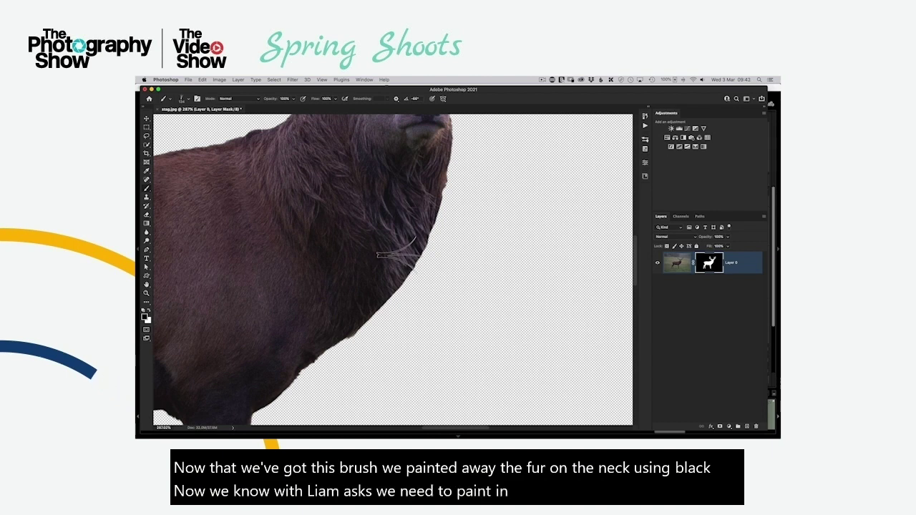
- Paint fur back along the stag's neck and chest edge on the layer mask, using white and a smaller Grass brush
key("x")
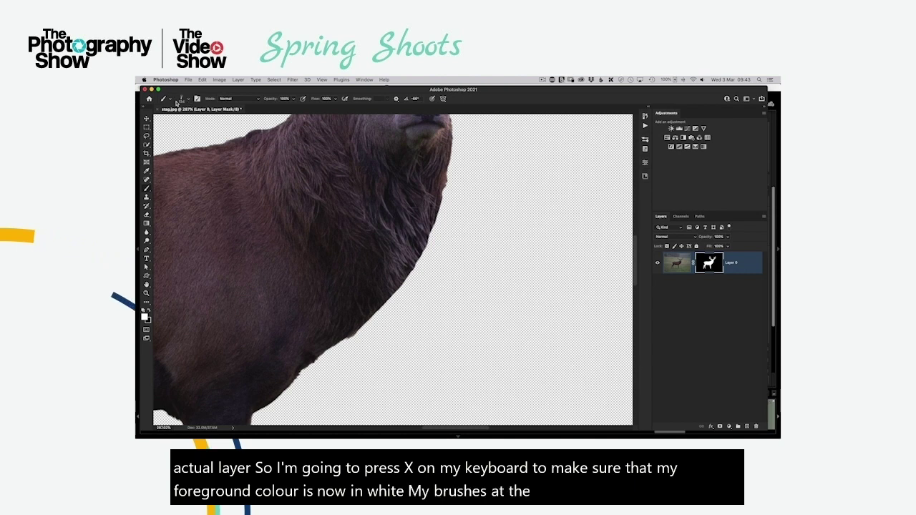
key("bracketleft")
key("bracketleft")
key("bracketleft")
key("bracketleft")
key("bracketleft")
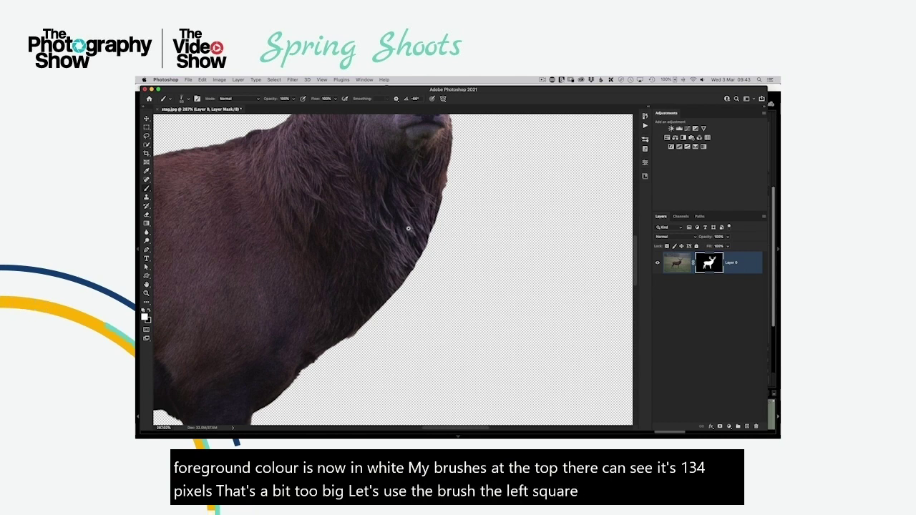
scroll(409, 220, "down", 3)
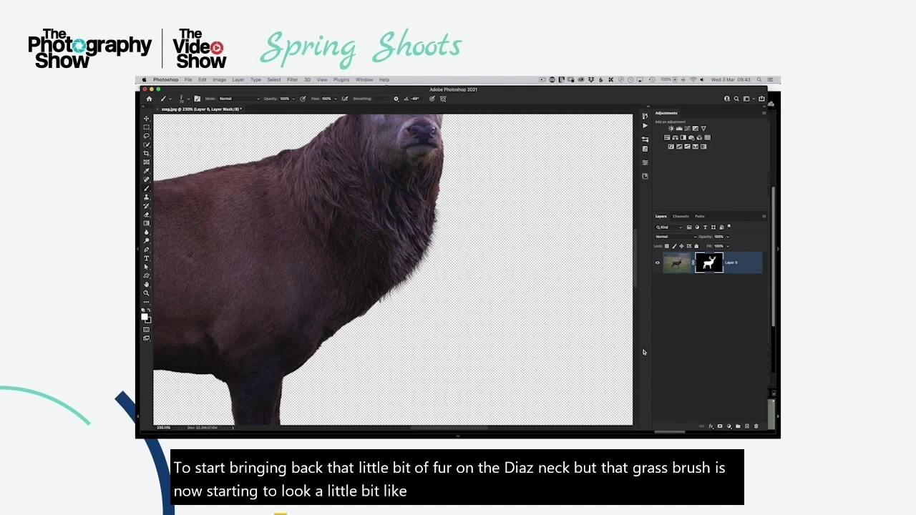
- Create a new layer beneath the stag layer and fill it with 50% Gray at 100% opacity
left_click(747, 426, "super")
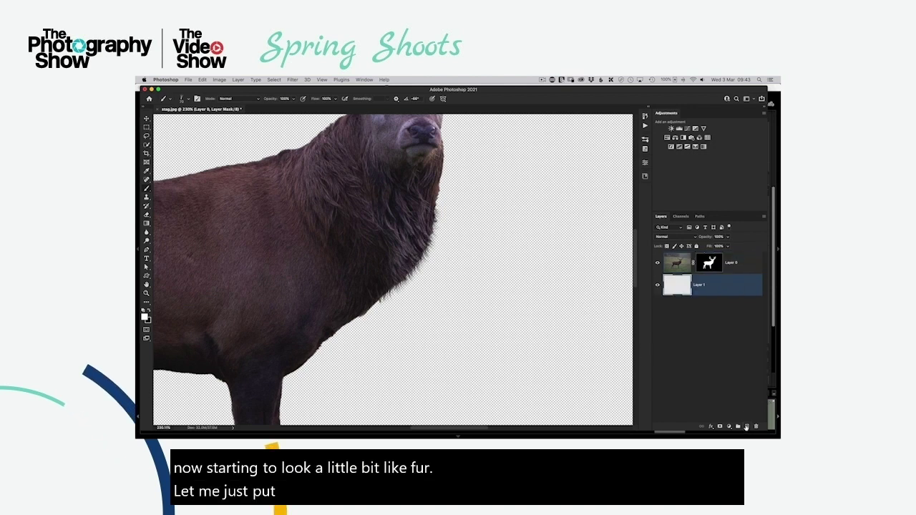
key("shift+BackSpace")
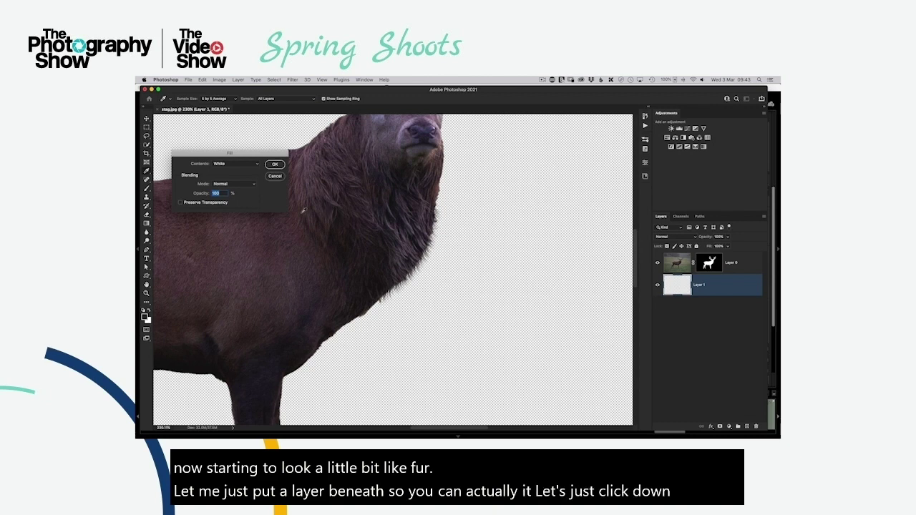
left_click(236, 165)
left_click(223, 158)
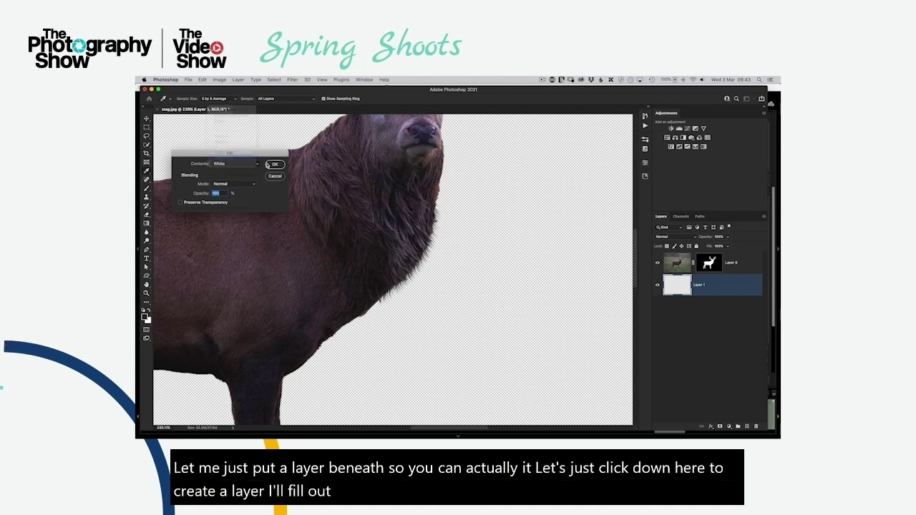
left_click(275, 164)
key("b")
scroll(435, 272, "up", 2)
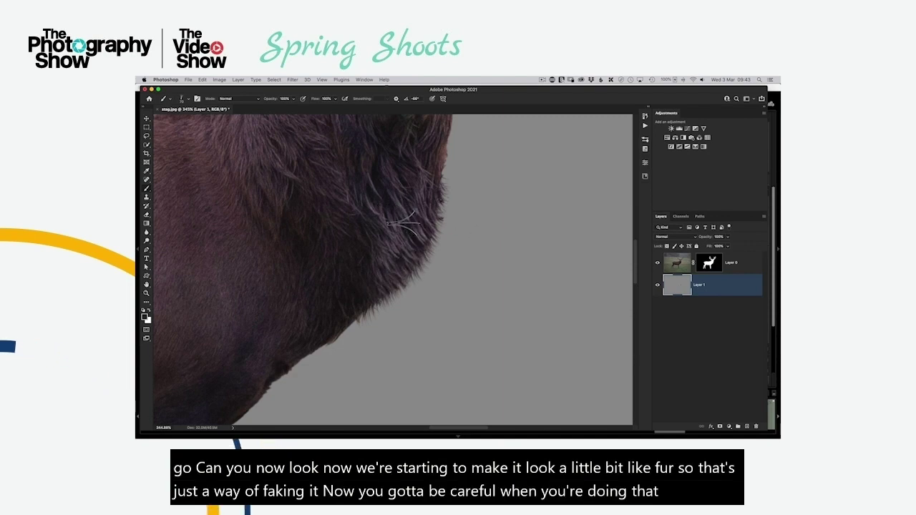
- Open the stag layer mask's properties, lower the Density to view the hidden background, and restore it to 100%
left_click(709, 263)
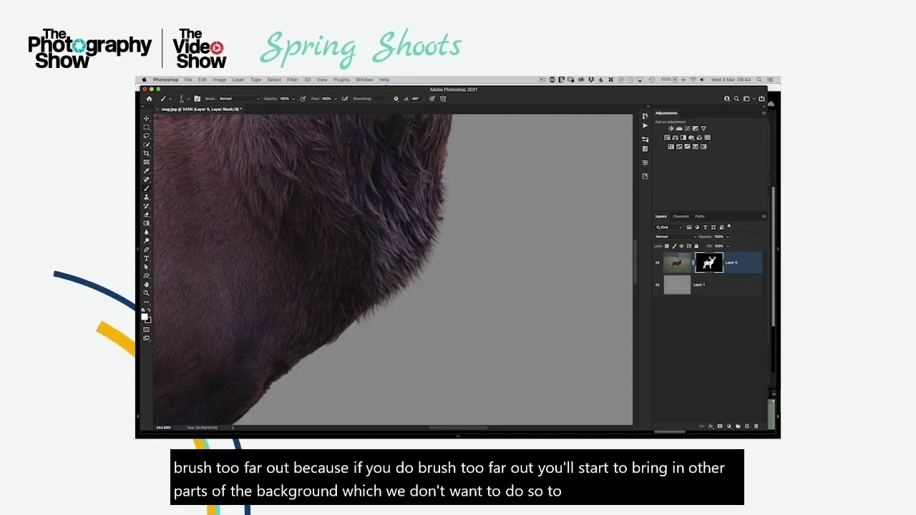
double_click(706, 259)
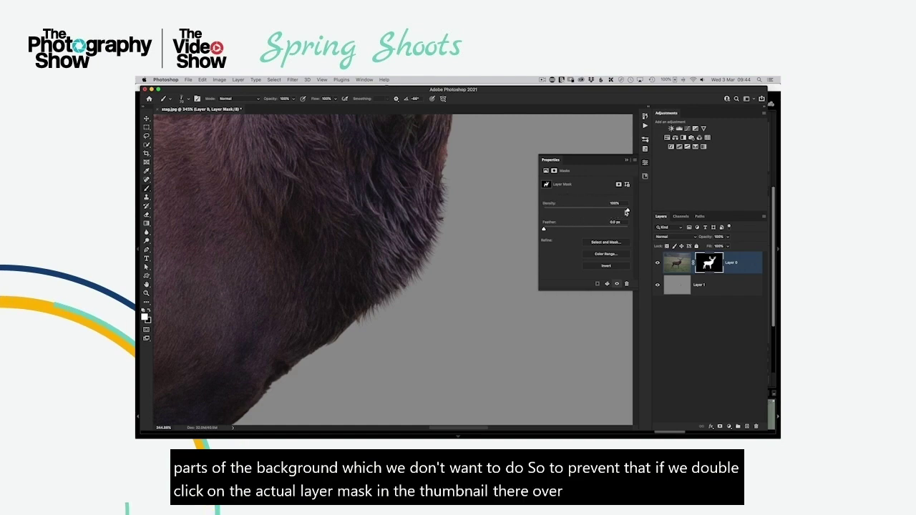
left_click_drag(627, 212, 580, 212)
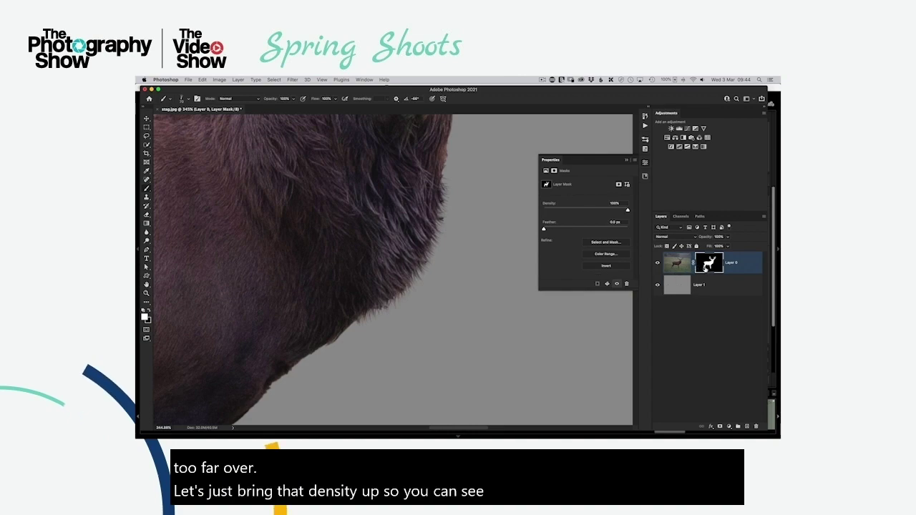
- Disable and re-enable the stag's layer mask to compare the painted fur edge with the original photo
left_click(708, 262, "shift")
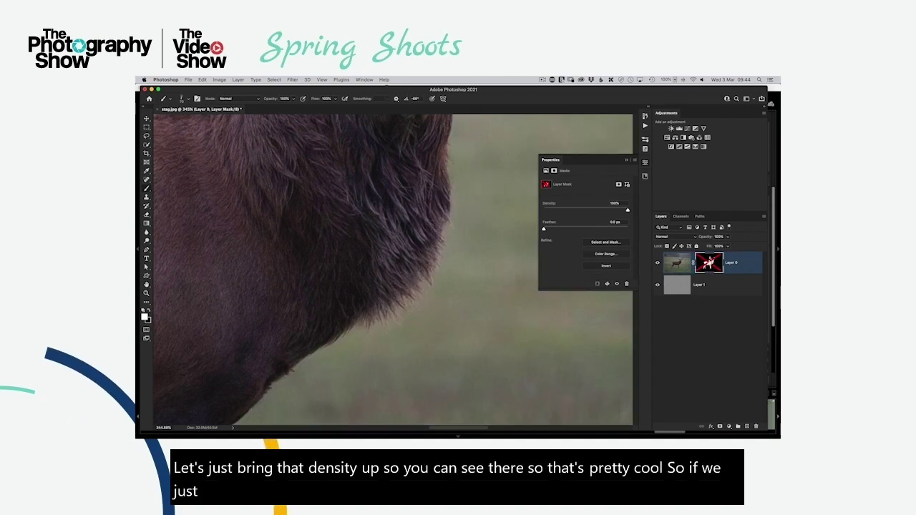
left_click(709, 262, "shift")
left_click(709, 263, "shift")
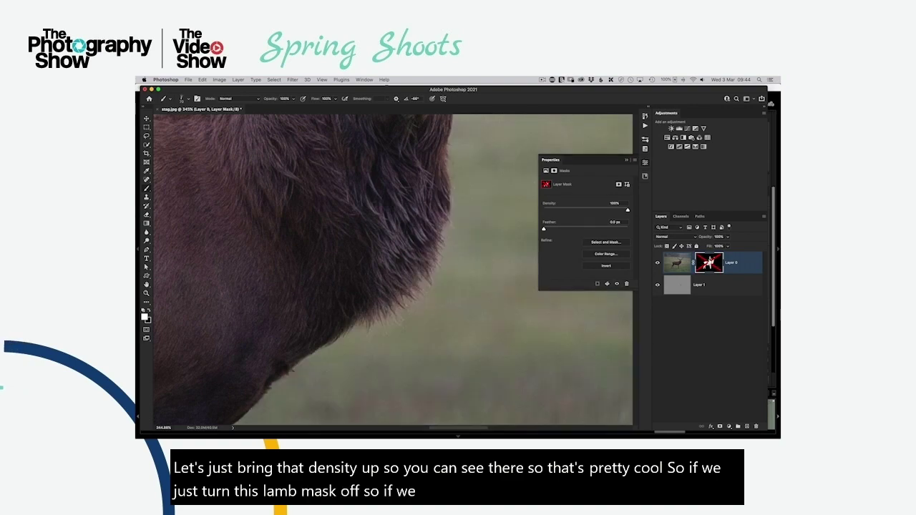
left_click(709, 263, "shift")
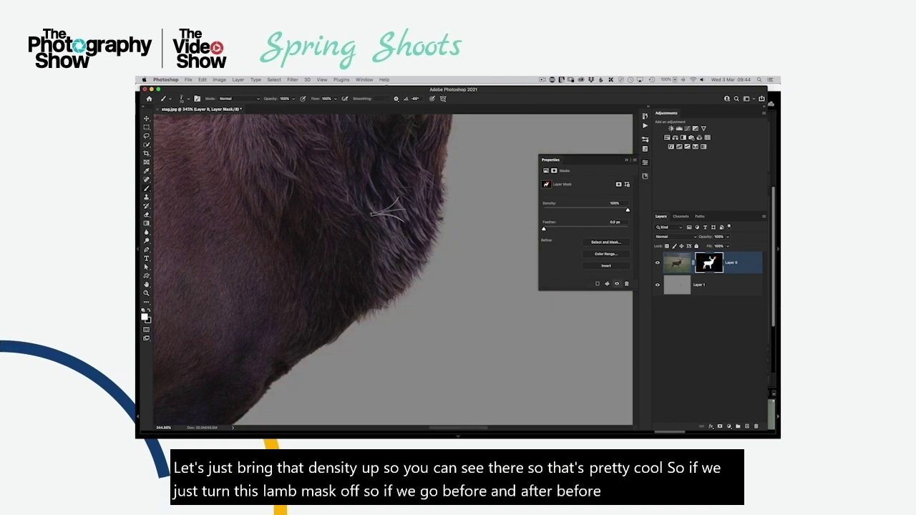
left_click_drag(389, 262, 359, 252)
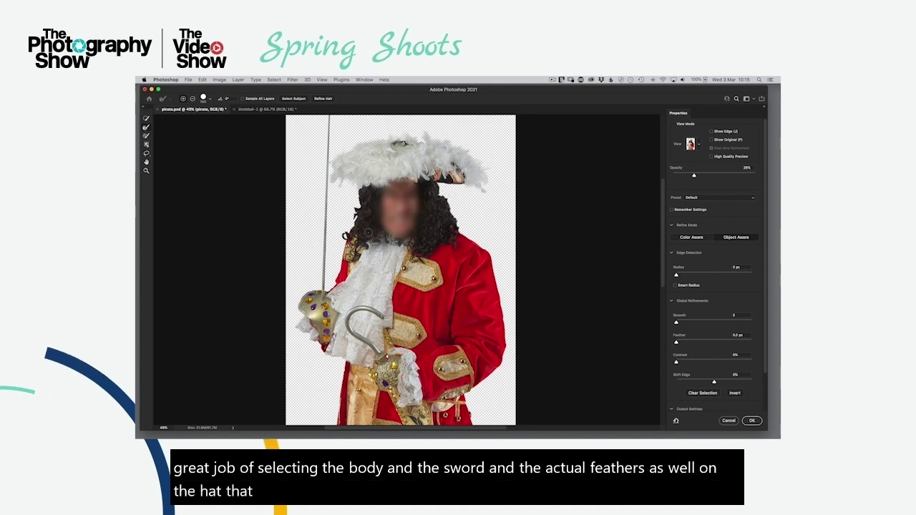
- Paint over the flyaway hair on both sides of the pirate's head with the Refine Edge Brush
scroll(437, 209, "up", 5)
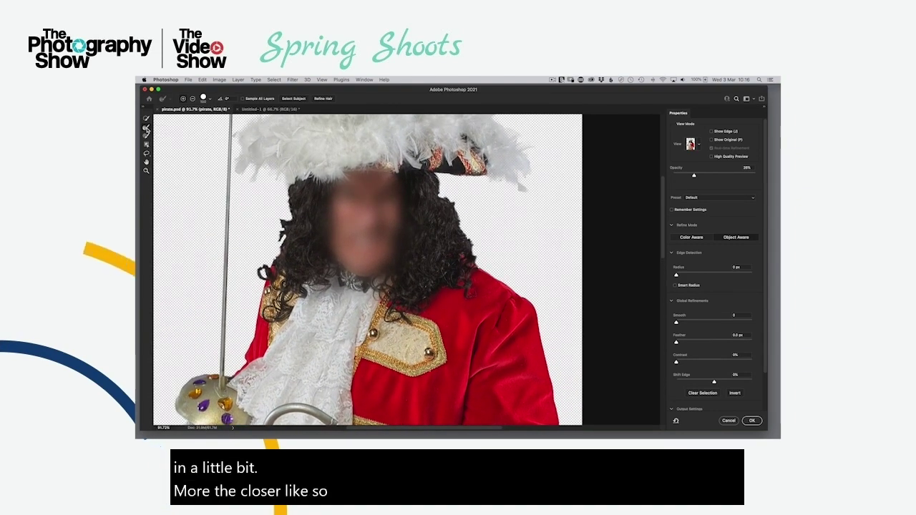
left_click(147, 127)
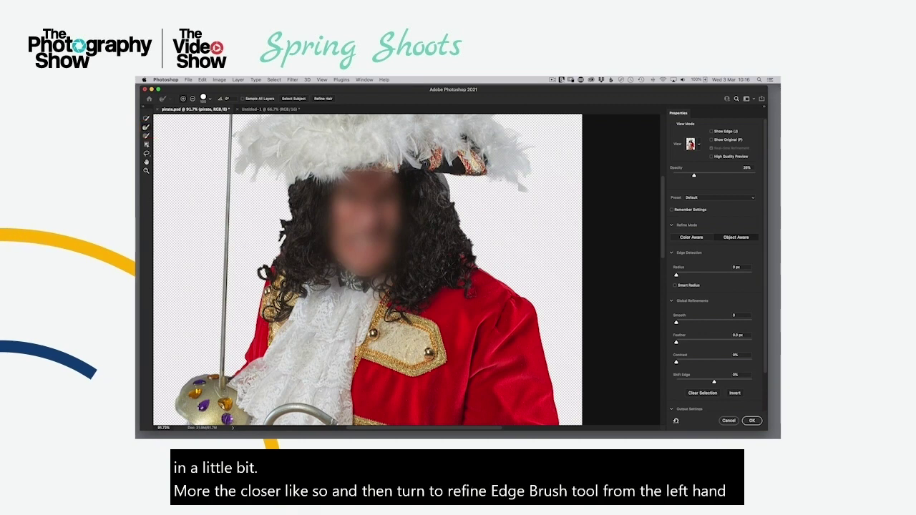
mouse_move(463, 214)
left_mouse_down()
mouse_move(461, 191)
mouse_move(489, 267)
mouse_move(481, 213)
mouse_move(456, 184)
mouse_move(444, 184)
left_mouse_up()
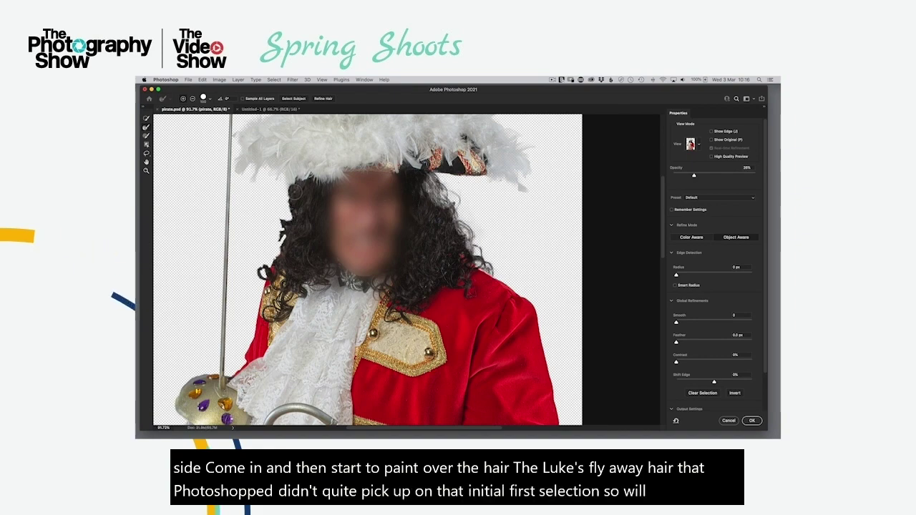
mouse_move(295, 193)
left_mouse_down()
mouse_move(279, 204)
mouse_move(293, 221)
mouse_move(273, 210)
mouse_move(276, 228)
mouse_move(278, 221)
mouse_move(264, 227)
mouse_move(276, 248)
mouse_move(262, 282)
mouse_move(259, 226)
left_mouse_up()
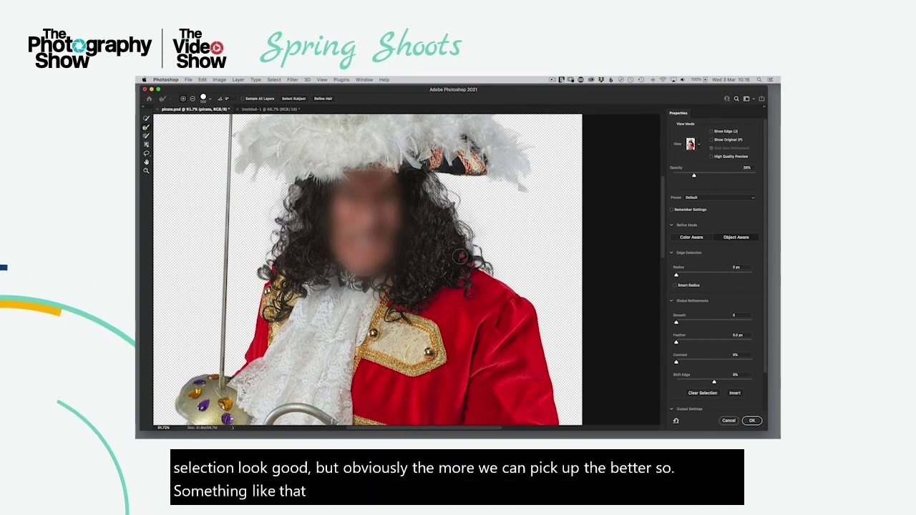
- Examine the pirate's selection in the Black & White view, and switch to Onion Skin with about 22% transparency
left_click(700, 145)
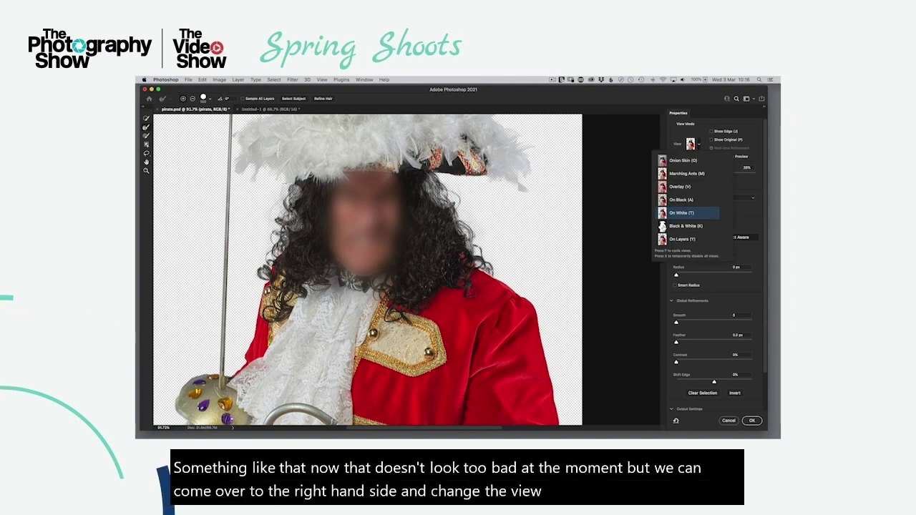
key("k")
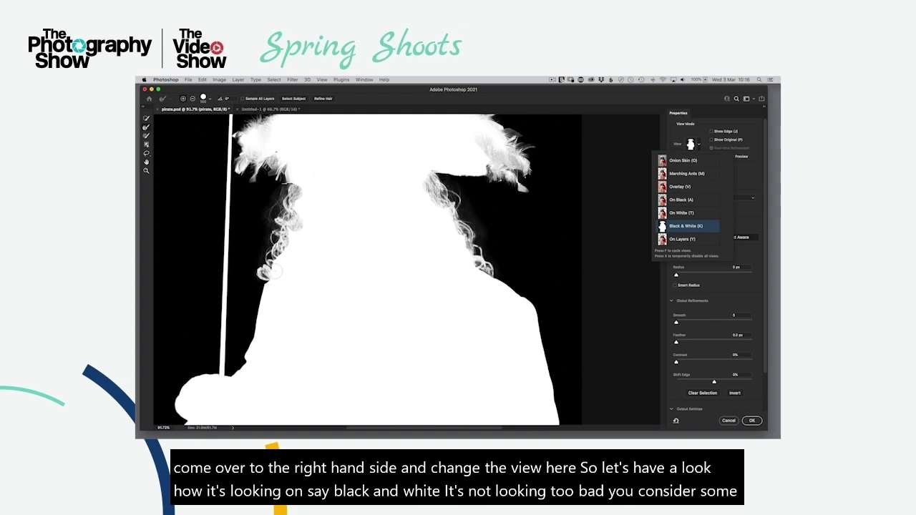
left_click(733, 176)
left_click(699, 147)
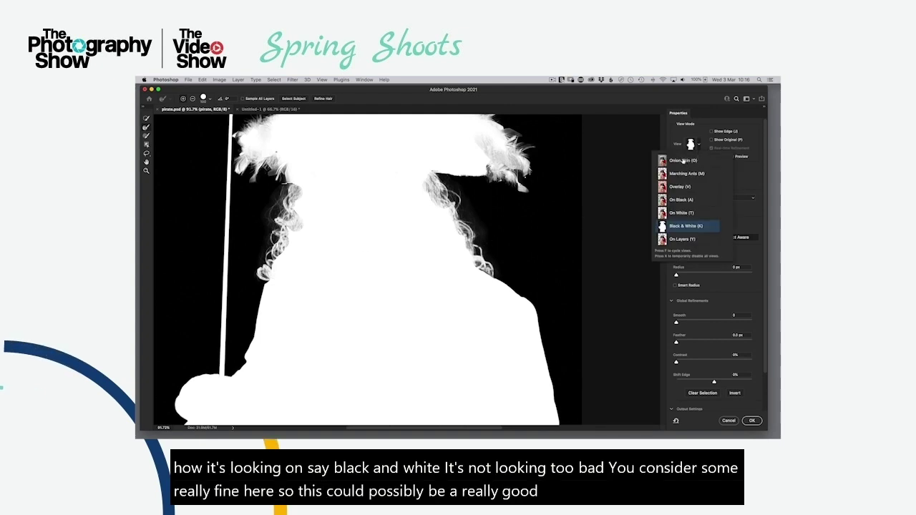
left_click(683, 160)
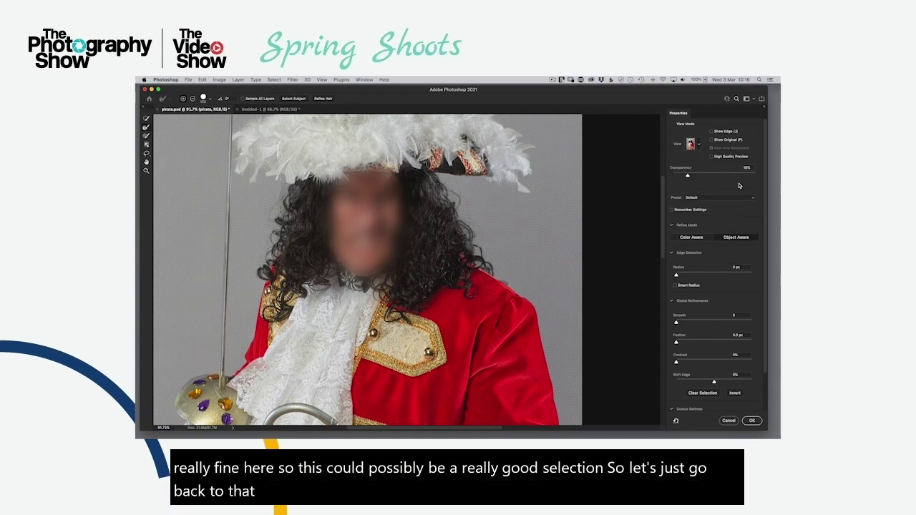
left_click_drag(690, 177, 691, 177)
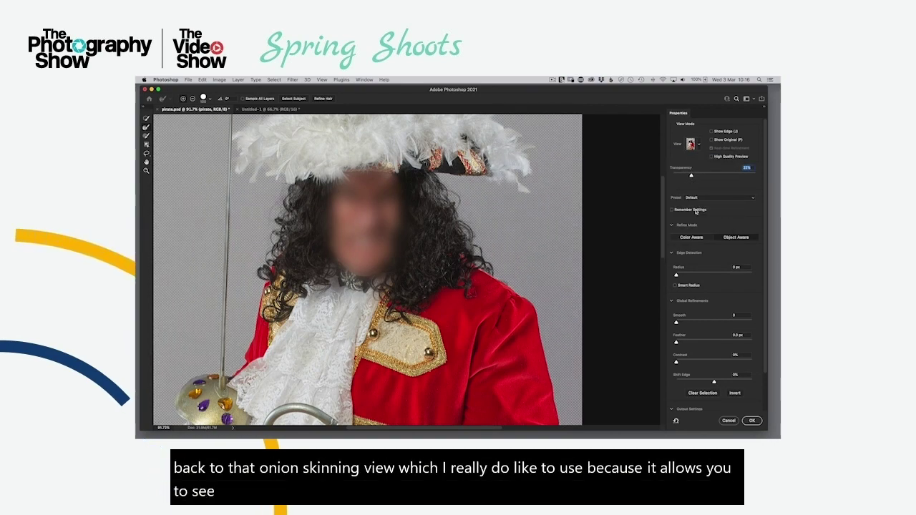
- Enable Smart Radius with a 1 px edge radius and output the pirate's refined selection as a New Layer with Layer Mask
left_click(675, 286)
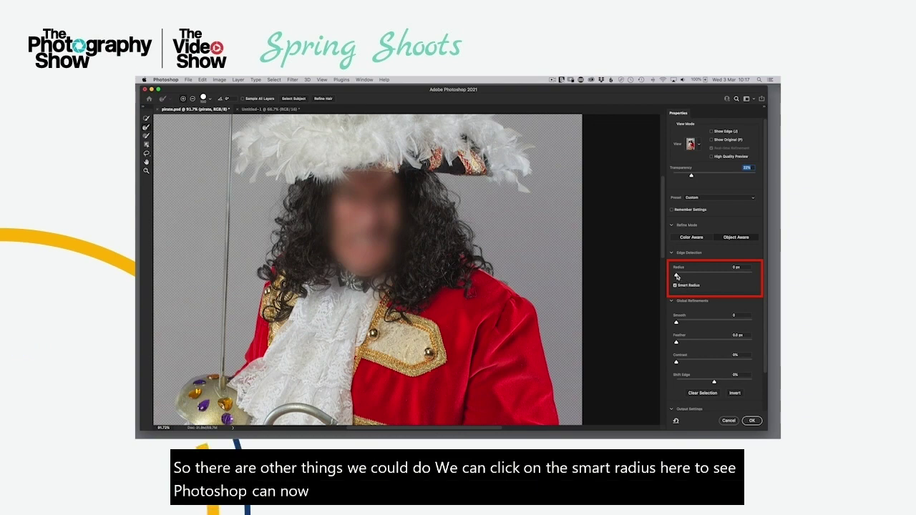
left_click_drag(676, 275, 682, 276)
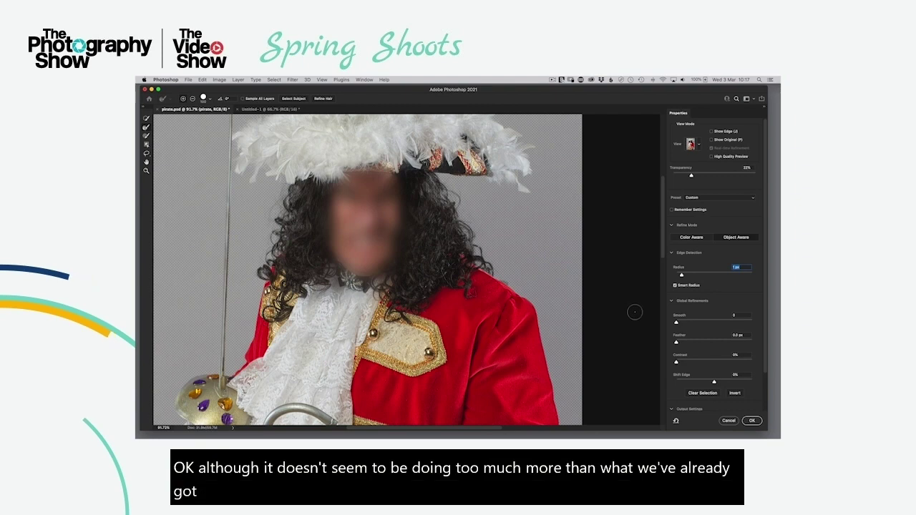
scroll(764, 358, "down", 3)
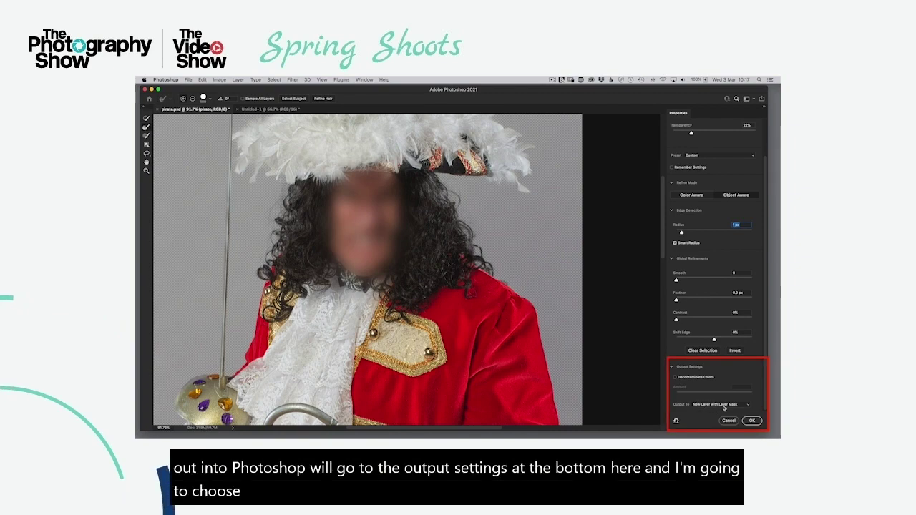
left_click(752, 422)
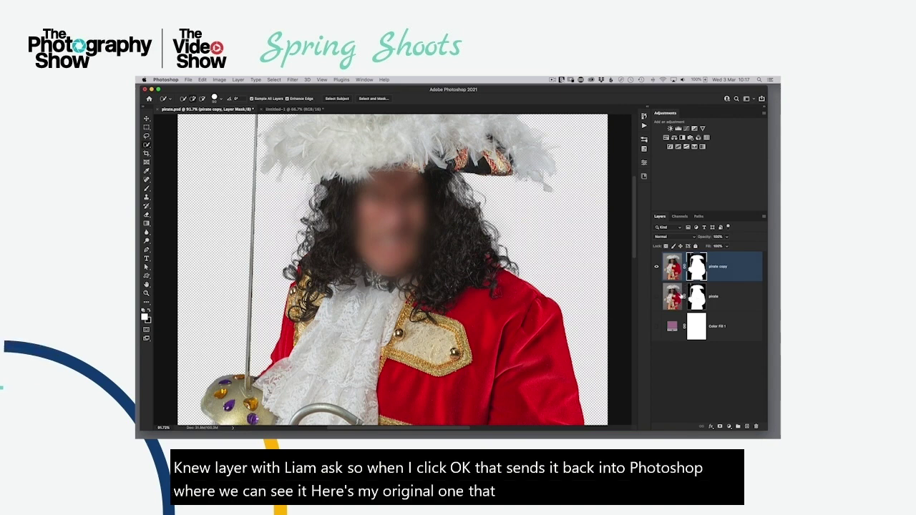
- Add a new layer directly above Color Fill 1 and fill it with 50% Gray at 100% opacity
left_click(677, 328)
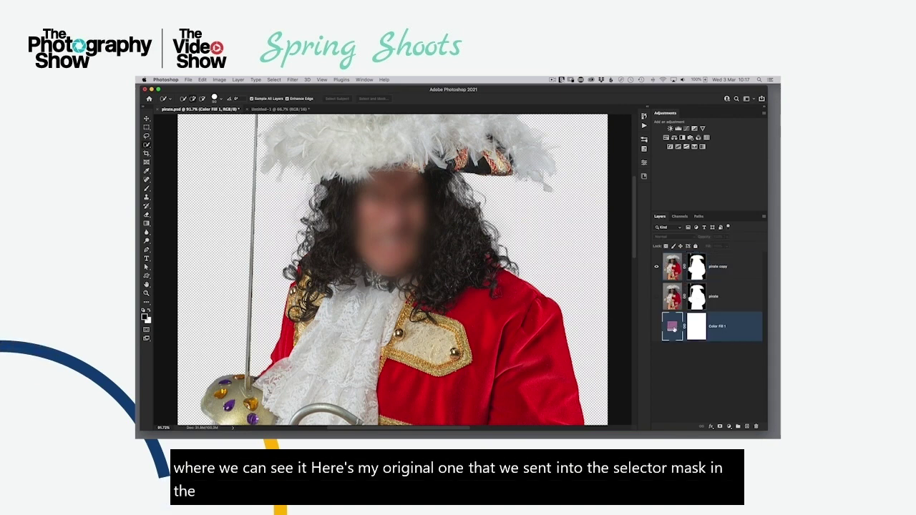
left_click(747, 426)
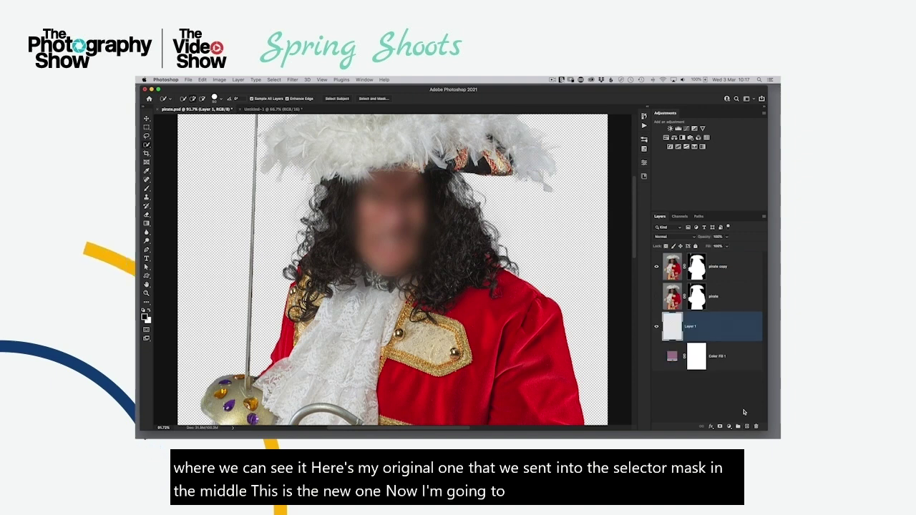
key("shift+F5")
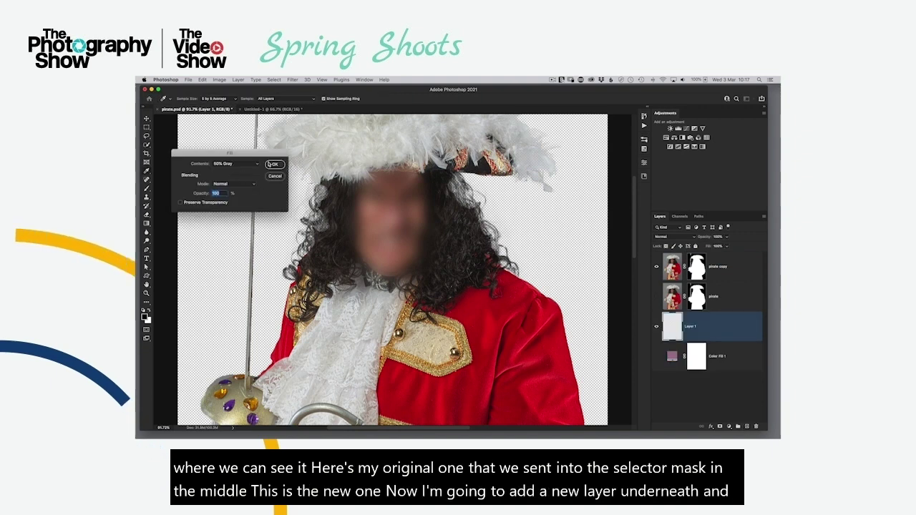
key("Return")
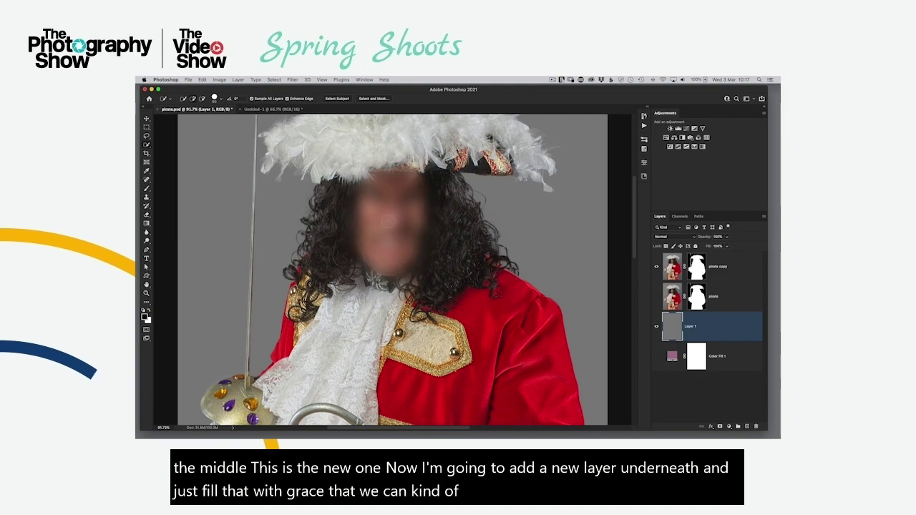
- Examine the cut-out hair edges on both sides of the pirate's head up close against the grey background
left_click(670, 299)
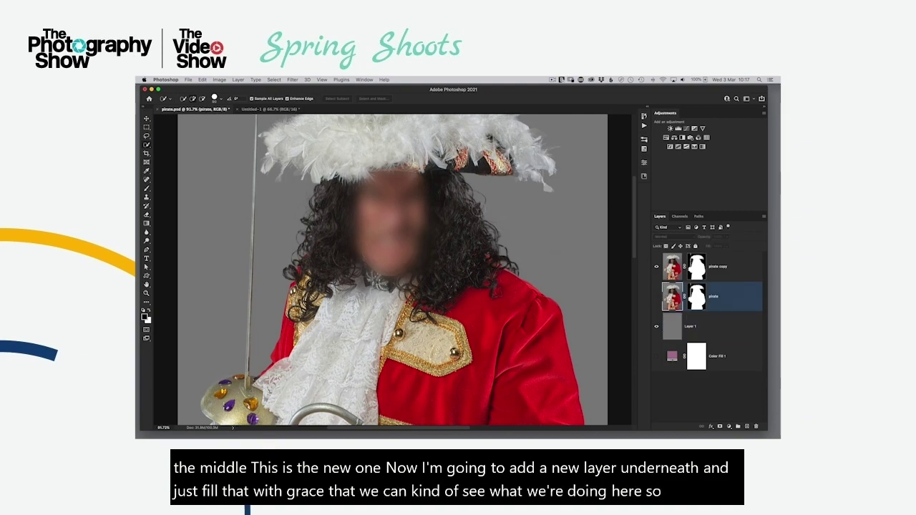
scroll(473, 210, "up", 5)
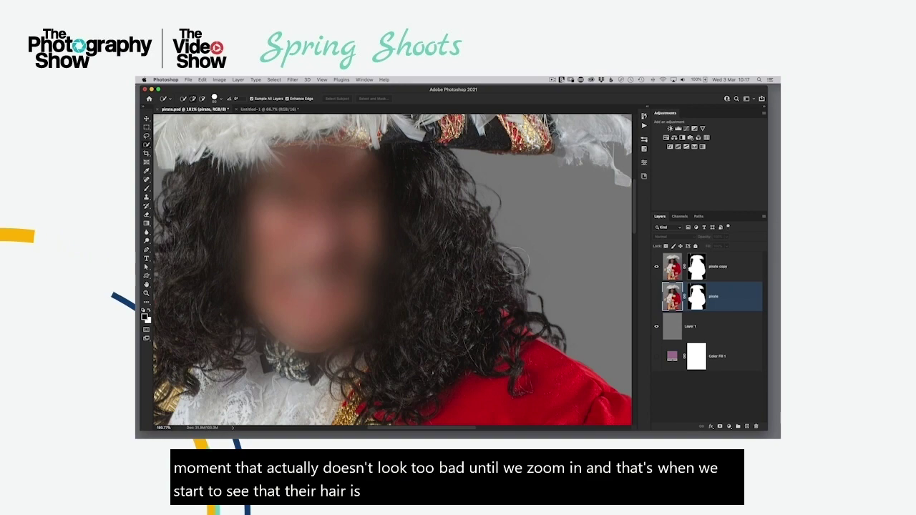
left_click_drag(315, 258, 431, 258)
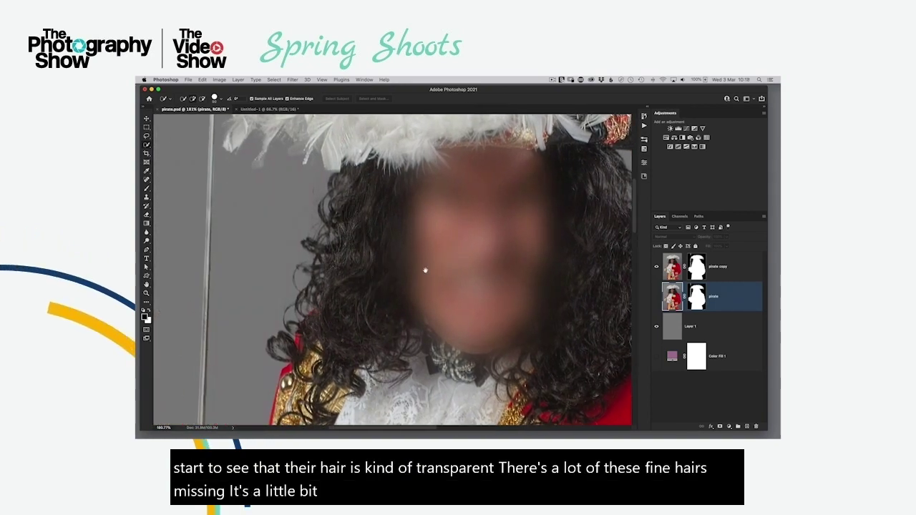
scroll(425, 271, "down", 3)
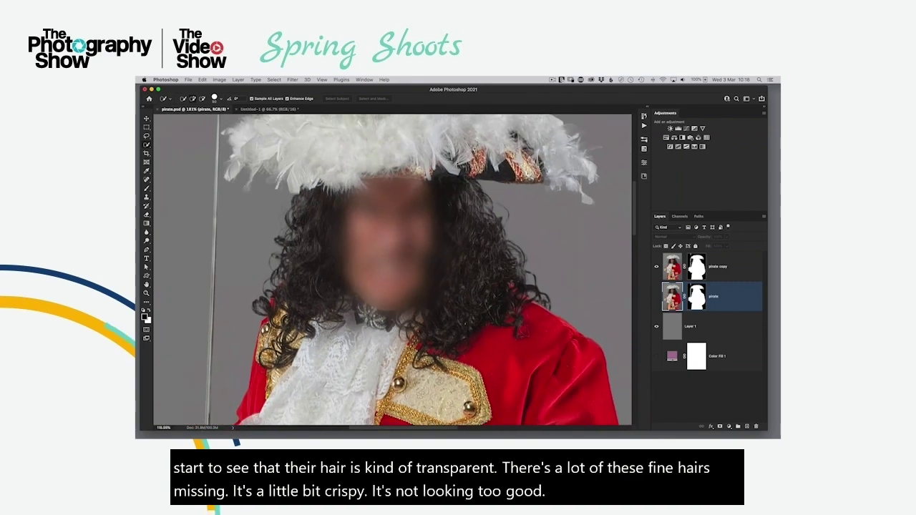
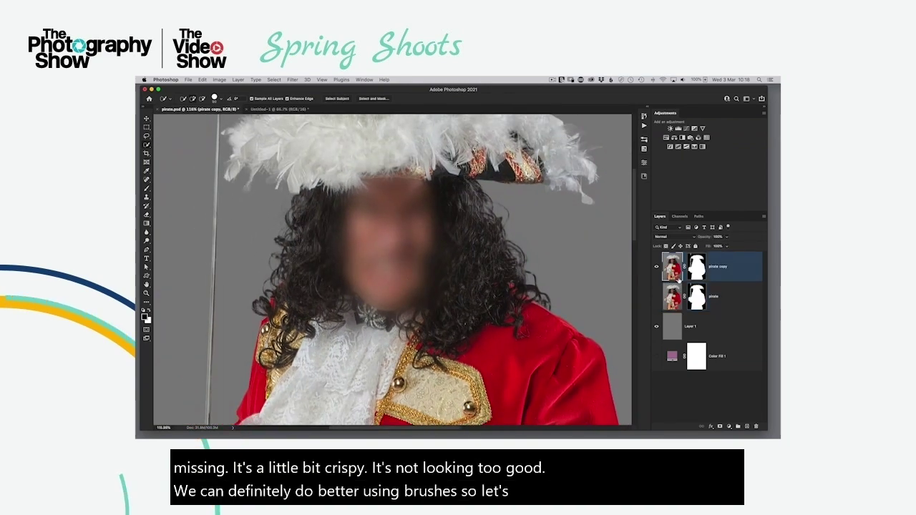
- Delete the pirate copy layer, show the original pirate layer, and select its layer mask
key("Delete")
left_click(656, 267)
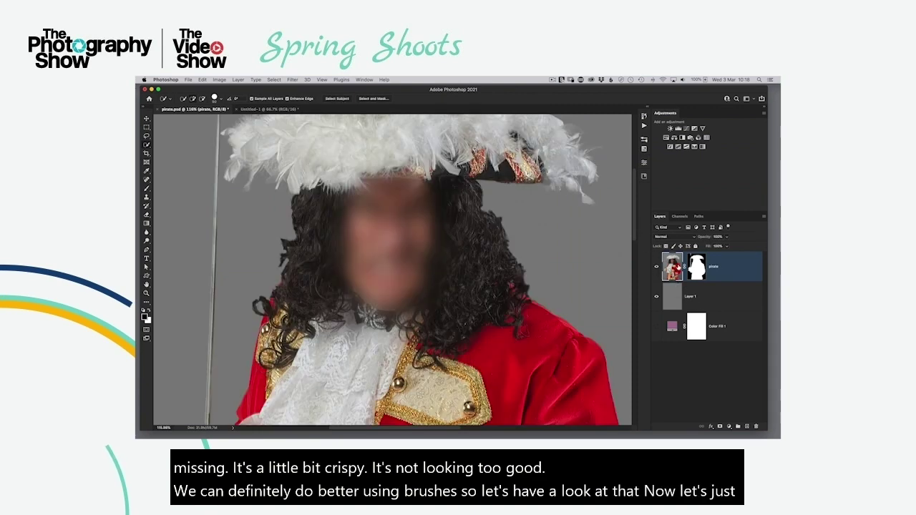
left_click(697, 275)
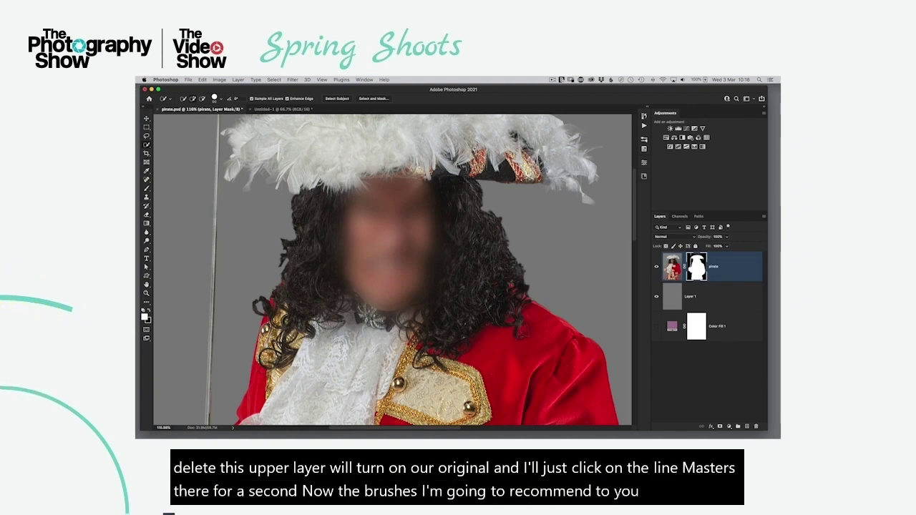
- Switch to Chrome, browse the Brush & Texture Sets on creatureartteacher.com down to Hair & Fur Brushes Volume 2, and return to Photoshop
key("super+Tab")
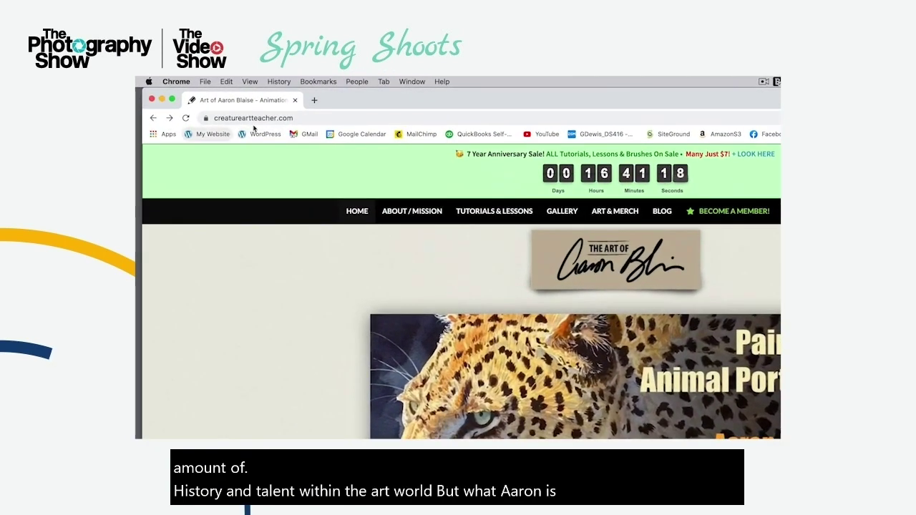
mouse_move(485, 208)
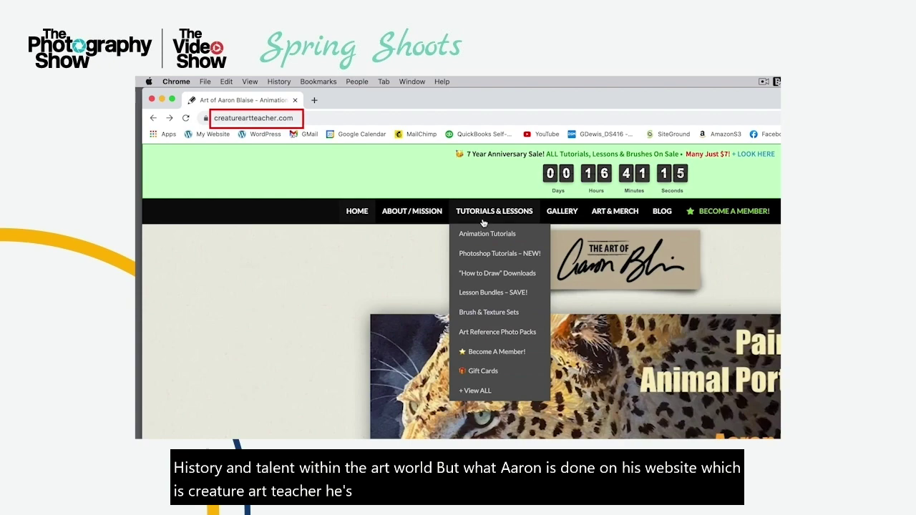
left_click(489, 315)
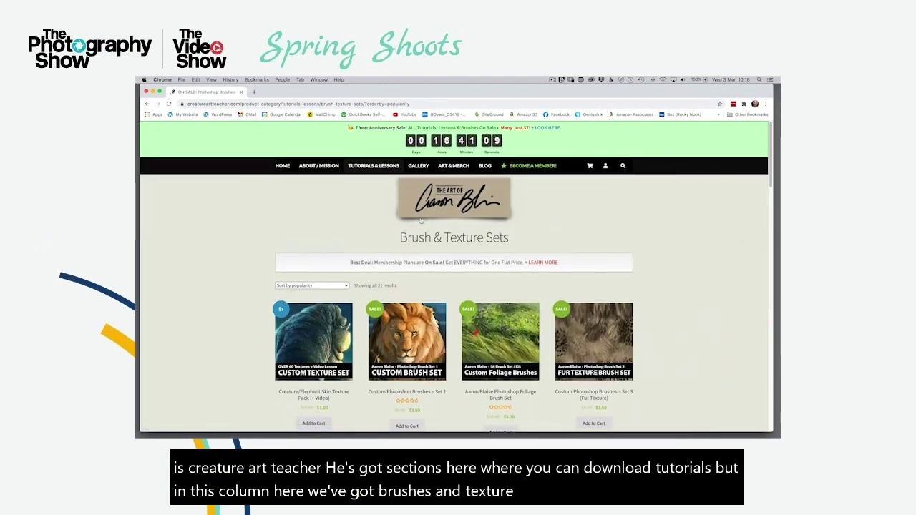
scroll(393, 233, "down", 3)
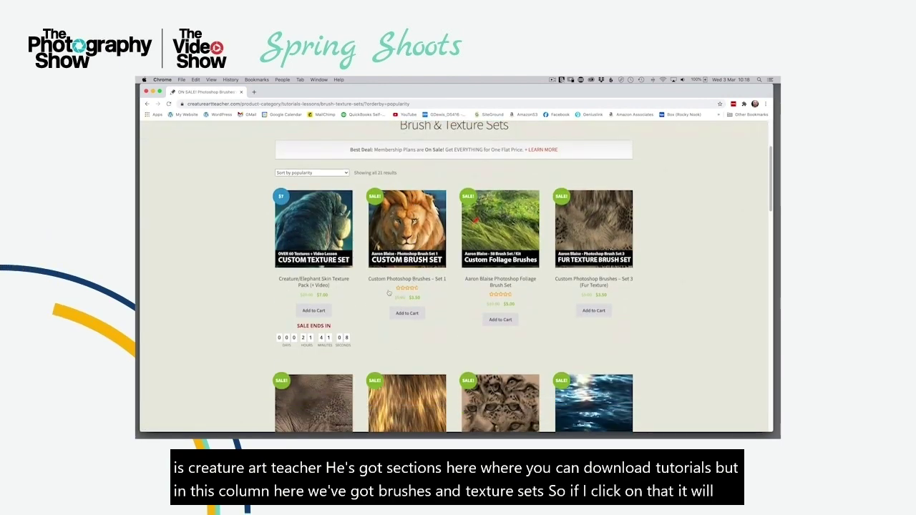
scroll(469, 296, "down", 1)
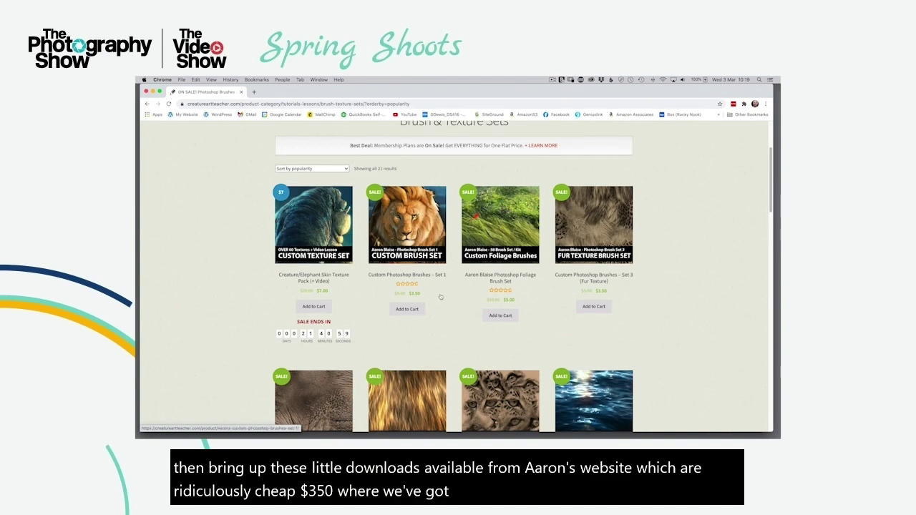
scroll(473, 295, "down", 3)
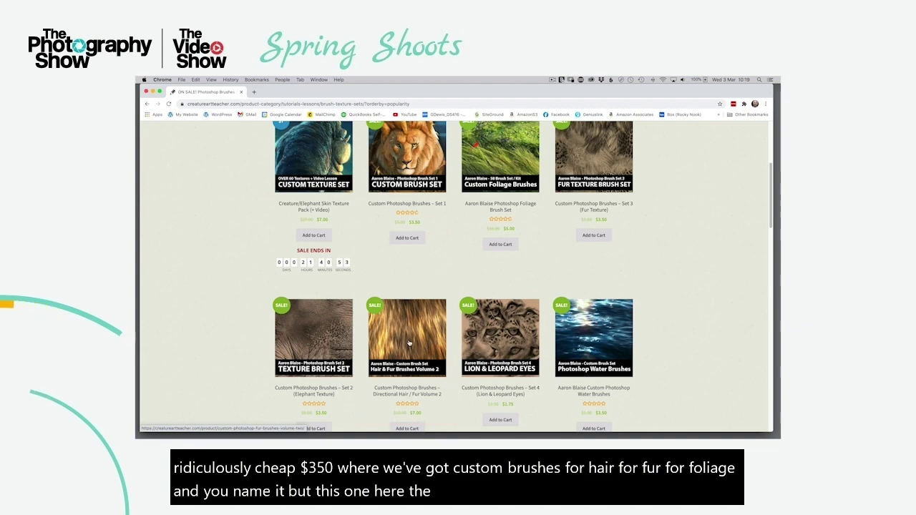
scroll(417, 348, "up", 3)
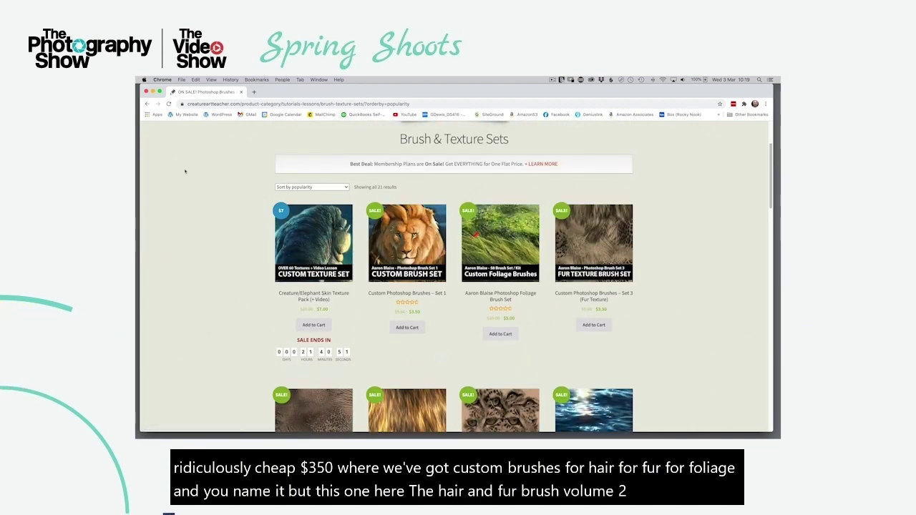
left_click(151, 92)
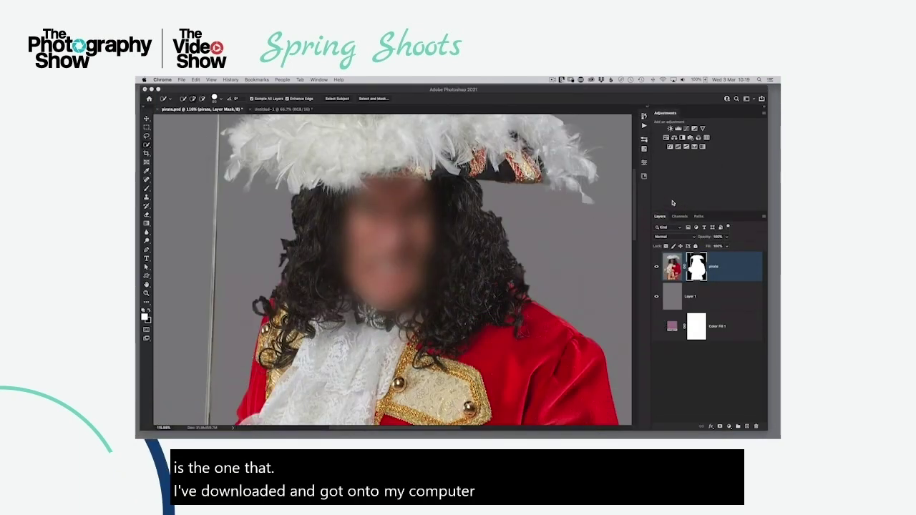
left_click(639, 204)
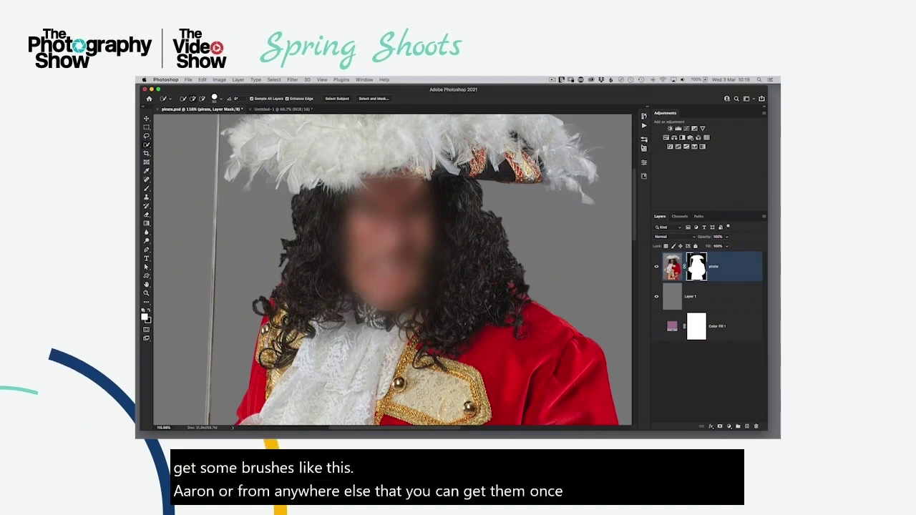
- Import the brush file Aaron Blaise Hair Brushes Set 2.abr from the Creative Cloud Files folder
left_click(644, 141)
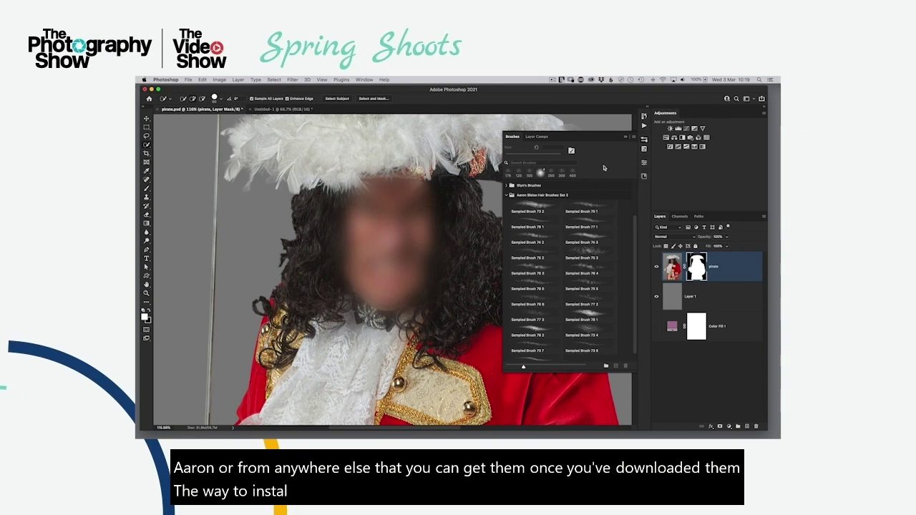
left_click(634, 137)
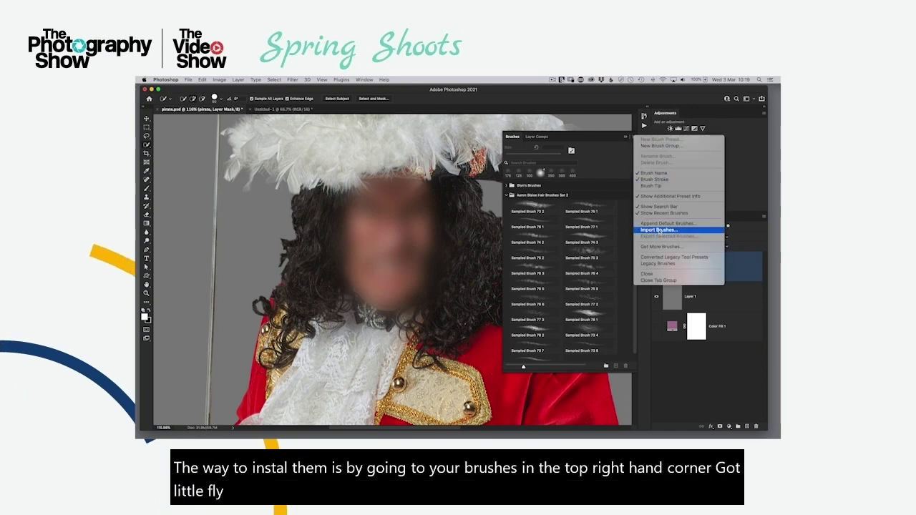
left_click(663, 231)
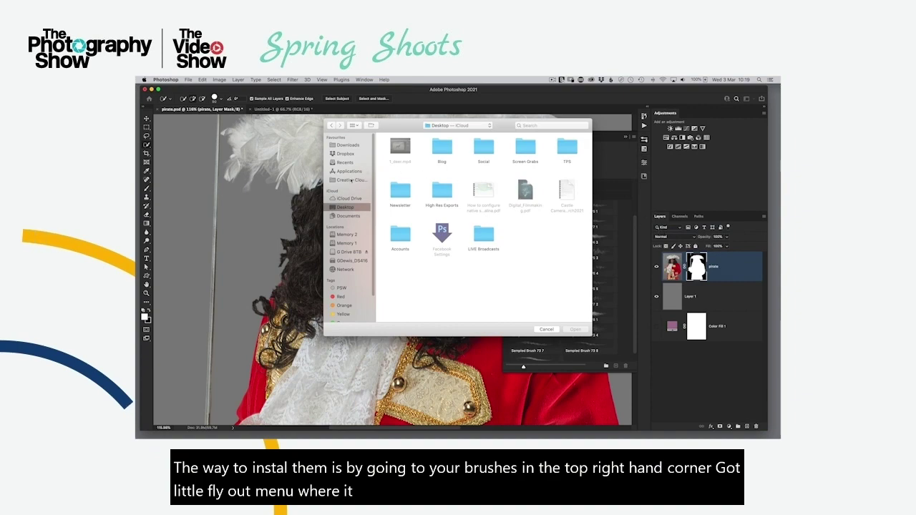
left_click(350, 180)
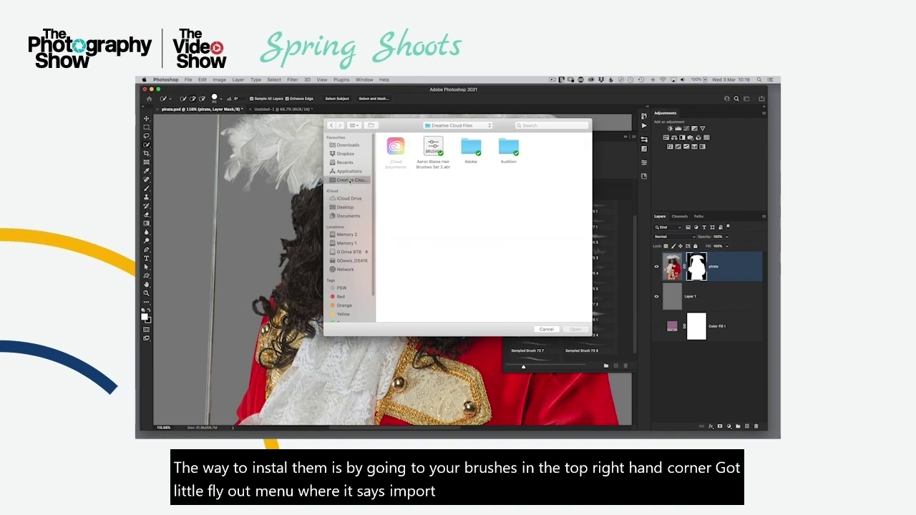
left_click(434, 154)
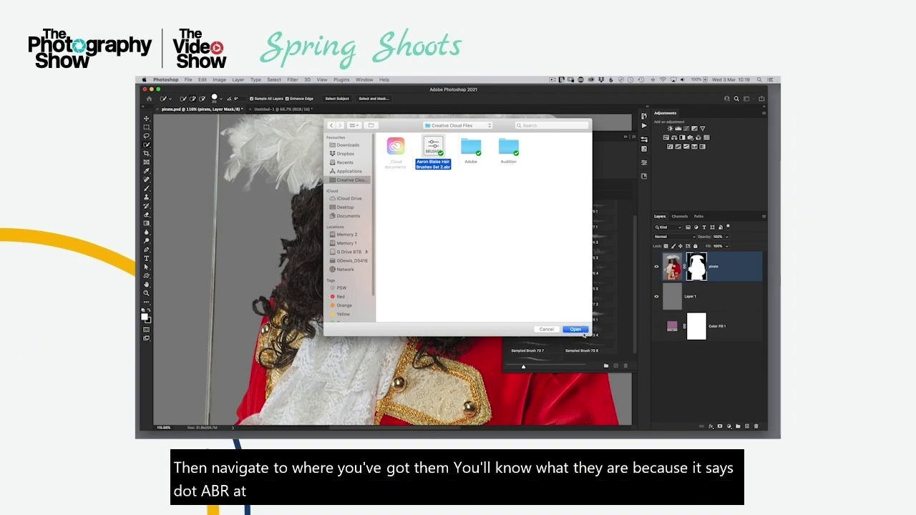
left_click(575, 329)
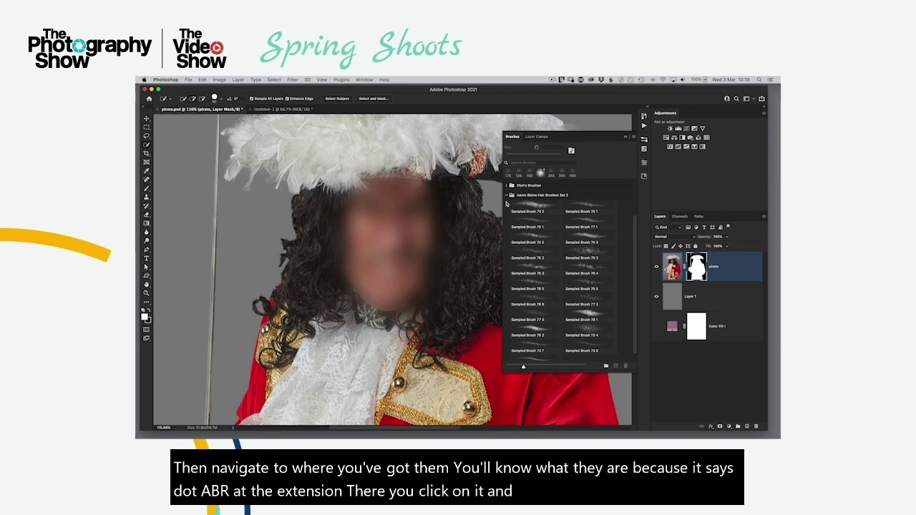
- Collapse and re-expand the Aaron Blaise Hair Brushes Set 2 group, and slightly reduce the brush preview size
left_click(508, 196)
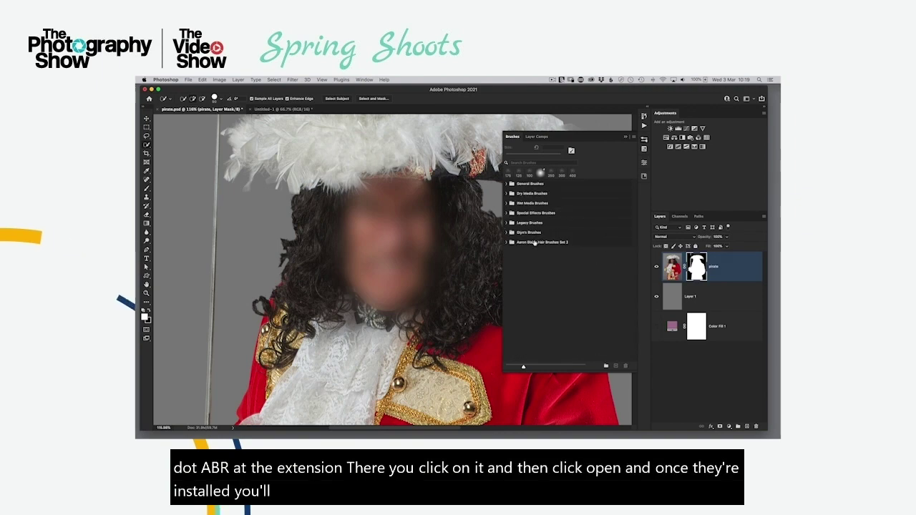
left_click(507, 243)
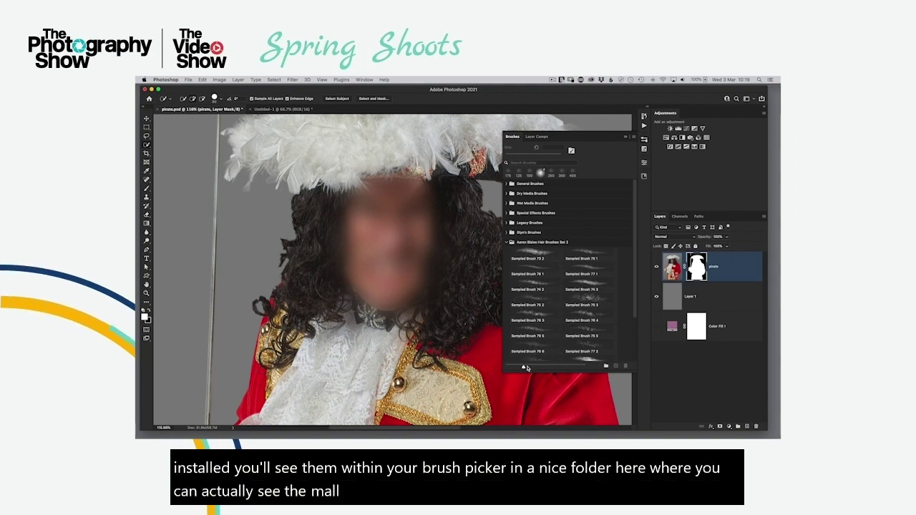
mouse_move(527, 368)
left_mouse_down()
mouse_move(572, 368)
mouse_move(523, 366)
left_mouse_up()
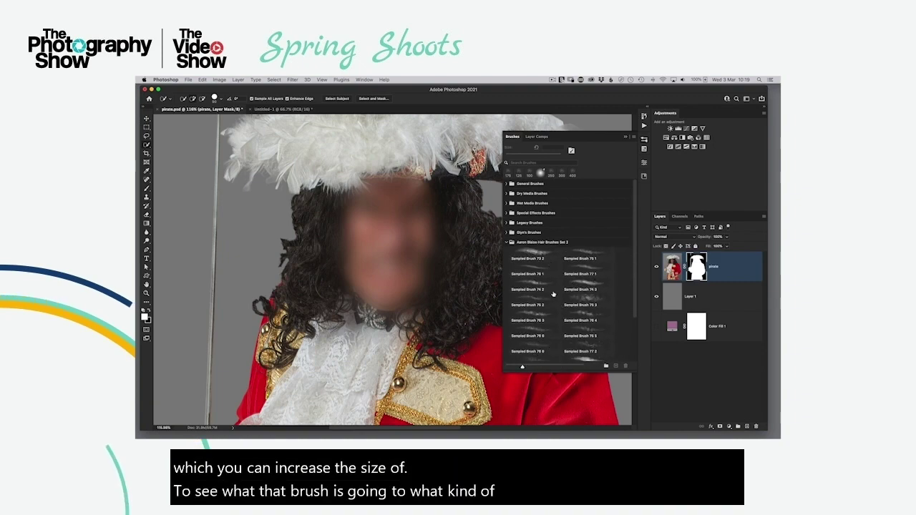
- Create a new blank document with a white background, 3840 px wide at 240 pixels/inch
left_click(188, 79)
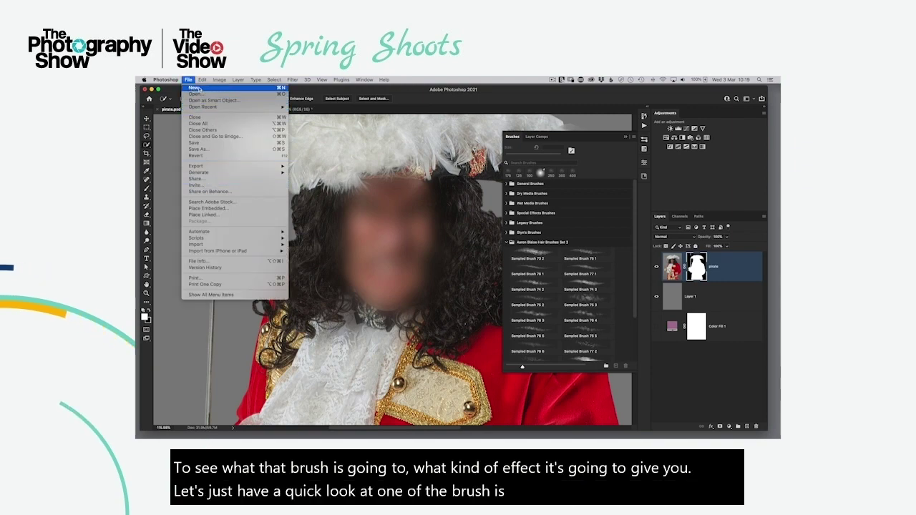
left_click(196, 88)
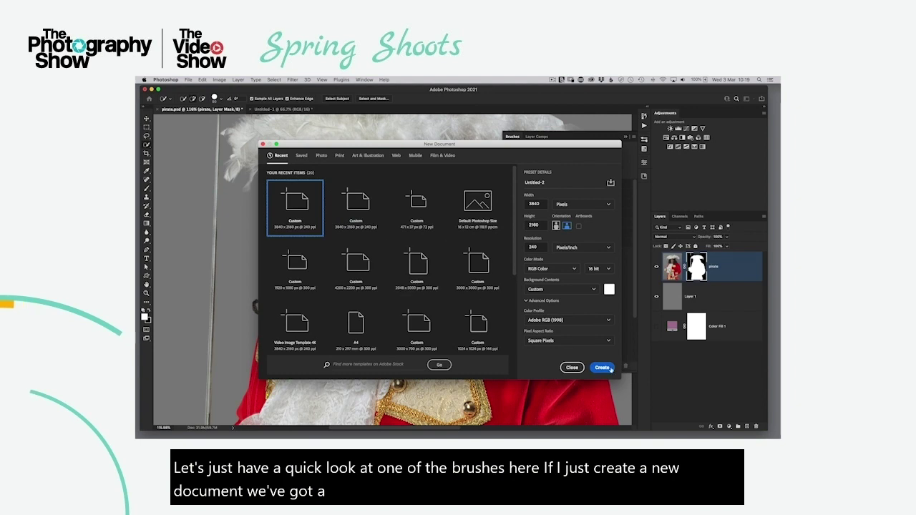
left_click(602, 369)
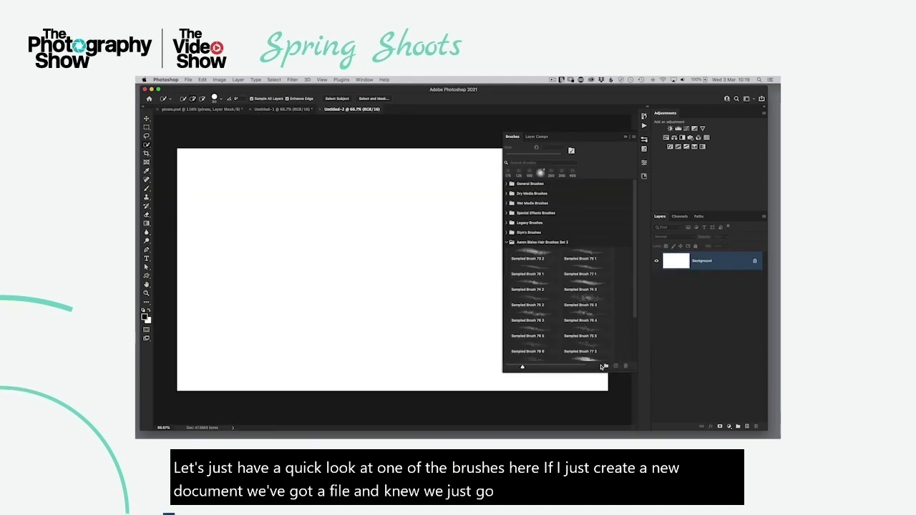
- Paint a long diagonal test stroke on the blank canvas with Sampled Brush 76 3 from the Aaron Blaise set
left_click(533, 313)
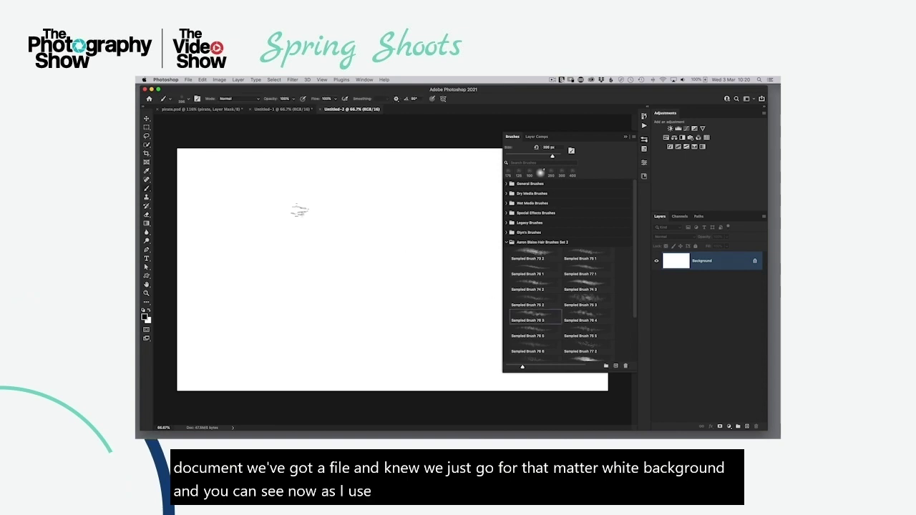
left_click_drag(262, 194, 394, 232)
mouse_move(330, 210)
left_mouse_down()
mouse_move(366, 225)
mouse_move(287, 193)
mouse_move(372, 226)
mouse_move(430, 261)
mouse_move(375, 228)
mouse_move(438, 247)
left_mouse_up()
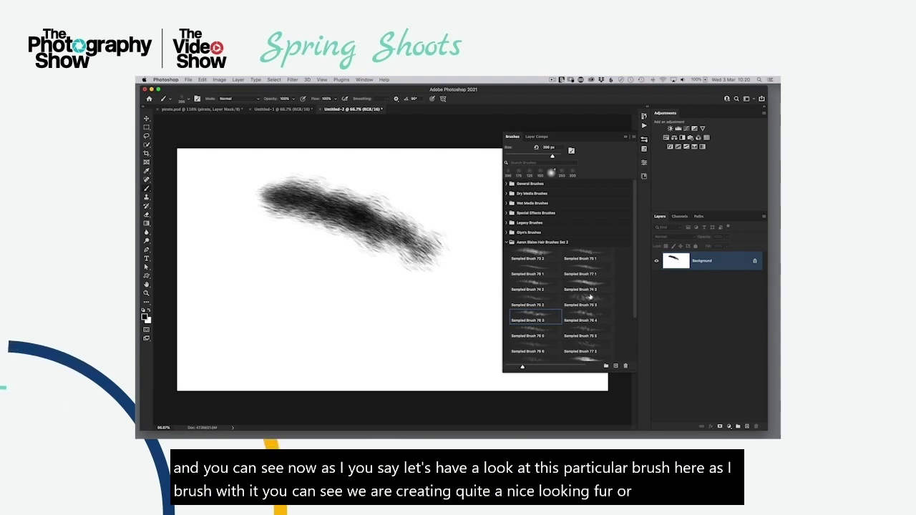
- Paint further test strokes around the first one using Sampled Brush 76 4 and Sampled Brush 76 5
left_click(581, 320)
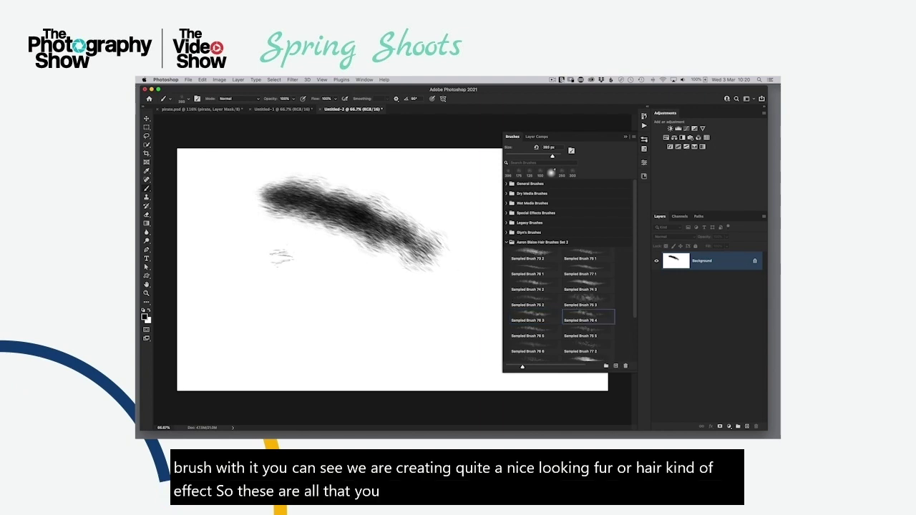
mouse_move(247, 254)
left_mouse_down()
mouse_move(358, 297)
mouse_move(308, 279)
left_mouse_up()
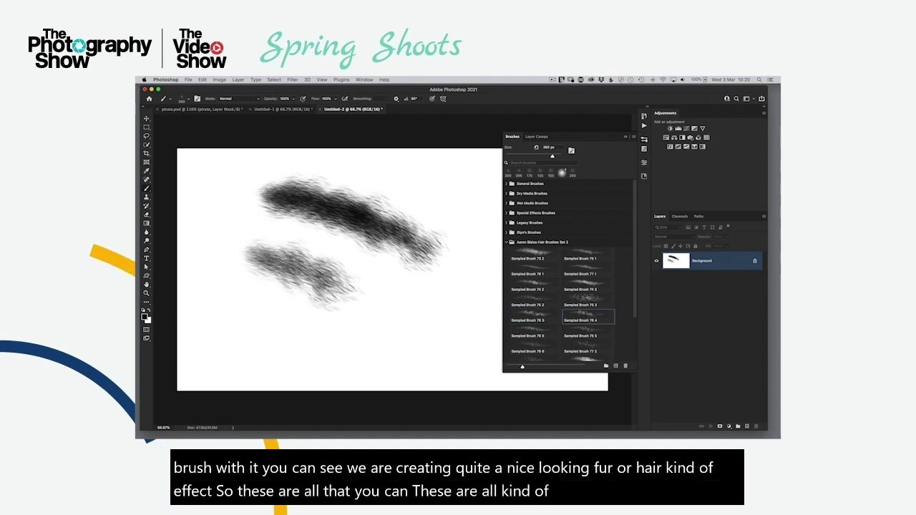
left_click(532, 333)
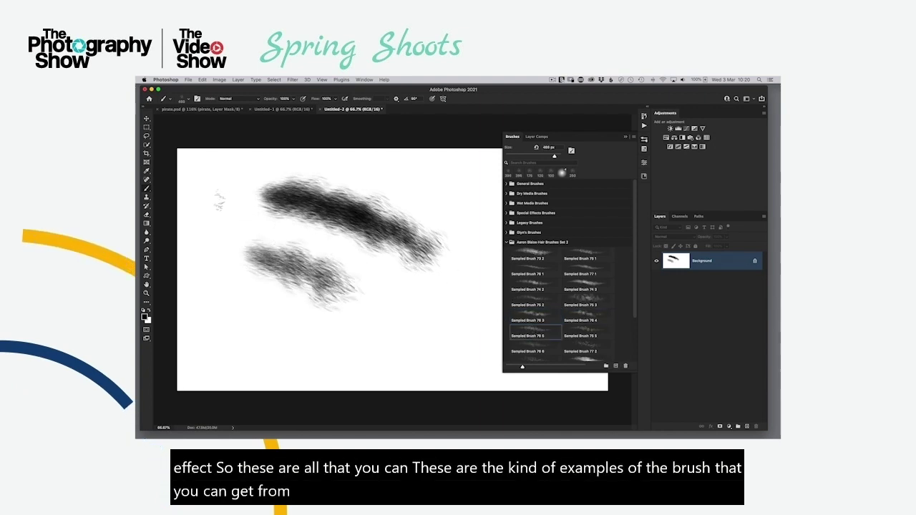
mouse_move(214, 199)
left_mouse_down()
mouse_move(265, 233)
mouse_move(229, 208)
mouse_move(247, 214)
left_mouse_up()
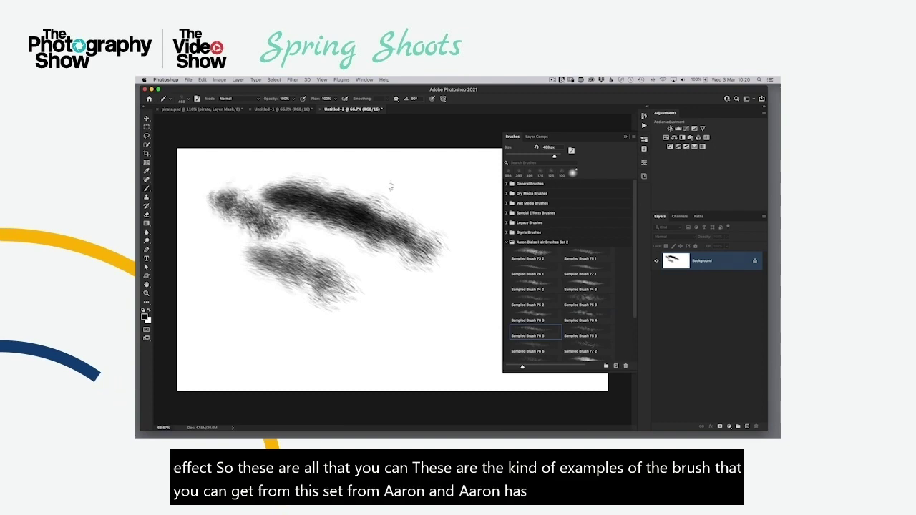
mouse_move(394, 182)
left_mouse_down()
mouse_move(451, 215)
mouse_move(409, 193)
mouse_move(448, 208)
left_mouse_up()
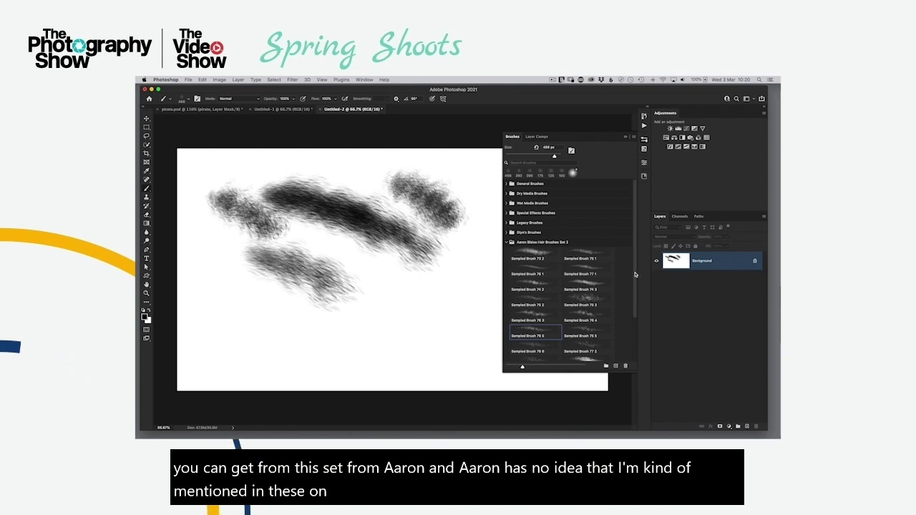
- Choose Sampled Brush 77 3 and paint two diagonal test strokes in the lower half of the canvas
scroll(555, 303, "down", 3)
left_click(534, 318)
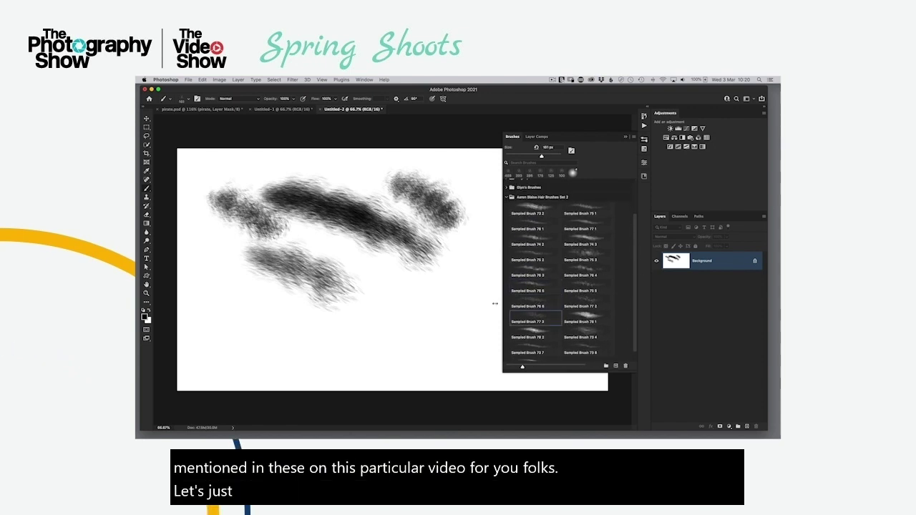
mouse_move(241, 284)
left_mouse_down()
mouse_move(320, 345)
mouse_move(306, 318)
mouse_move(319, 333)
left_mouse_up()
left_click_drag(277, 293, 312, 325)
mouse_move(258, 282)
left_mouse_down()
mouse_move(328, 339)
mouse_move(322, 332)
left_mouse_up()
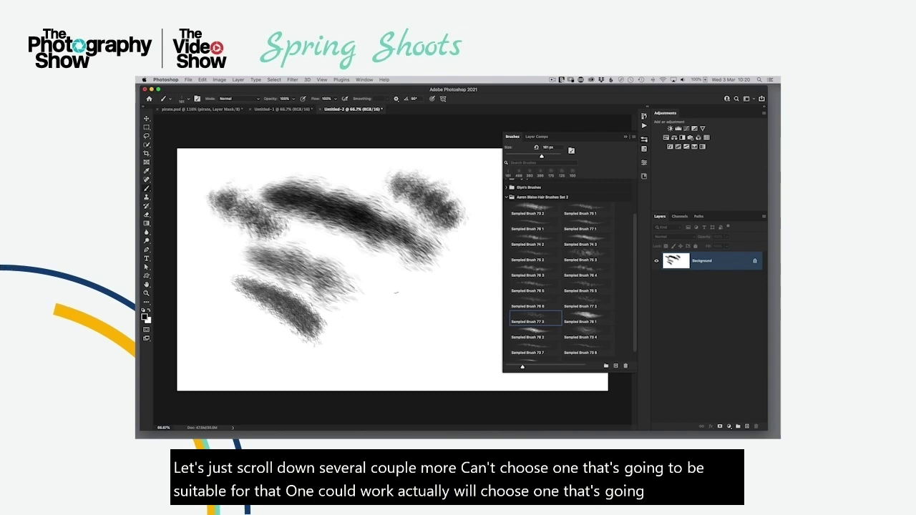
left_click_drag(396, 292, 441, 351)
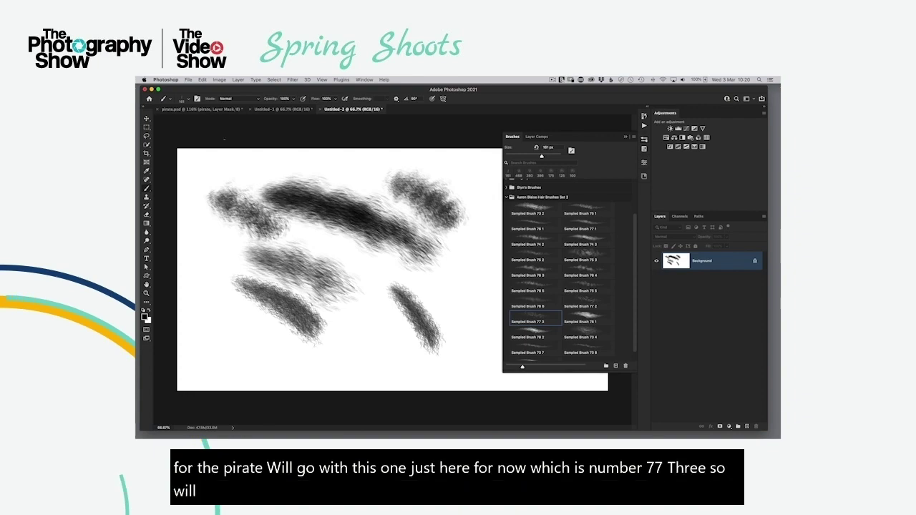
- Turn off the Opacity Jitter control in the brush's Transfer settings
left_click(198, 100)
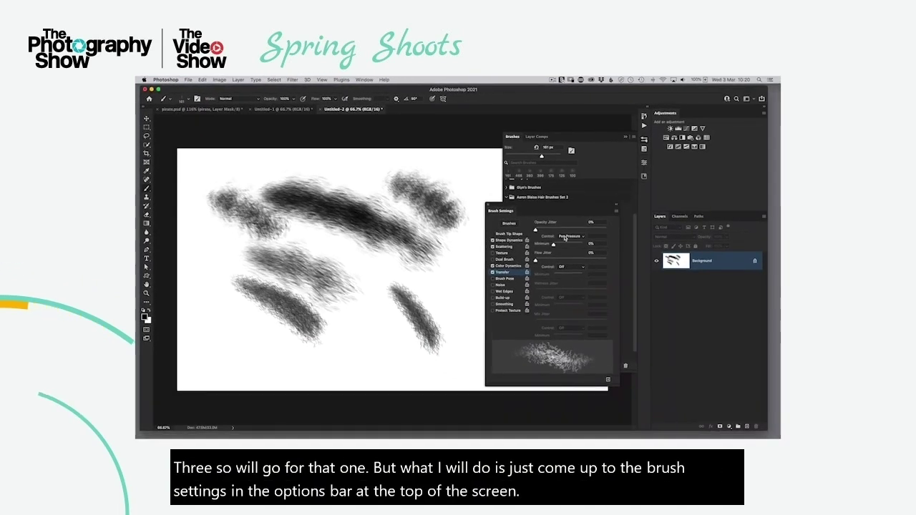
left_click(565, 237)
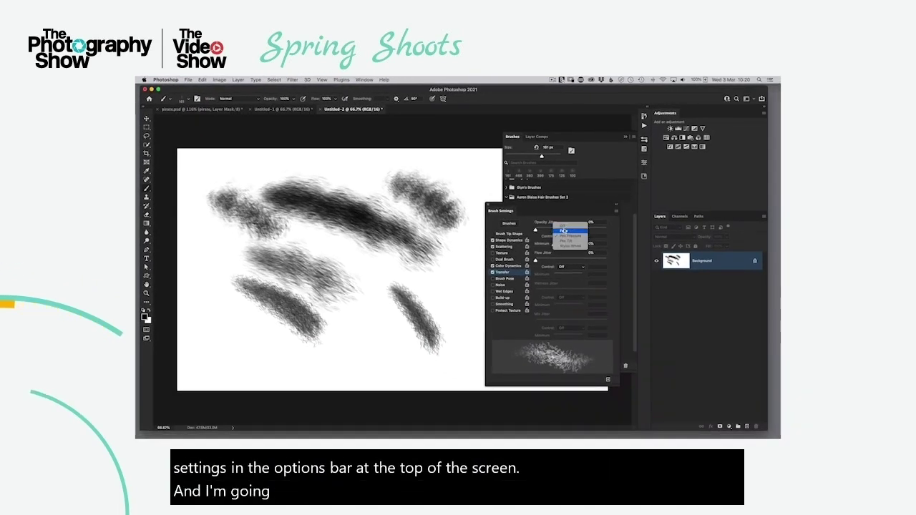
left_click(558, 227)
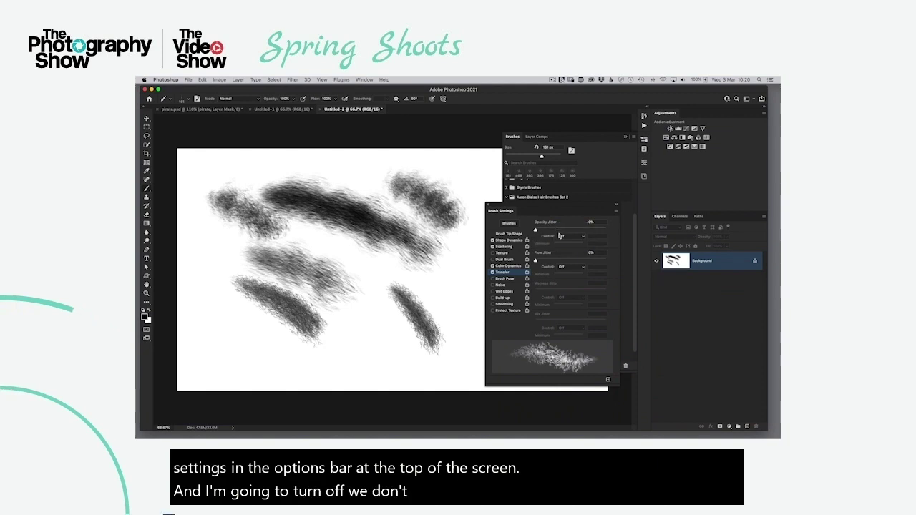
- Reduce the brush's Foreground/Background Jitter in Color Dynamics to 1%, painting a stroke to test it
left_click(502, 265)
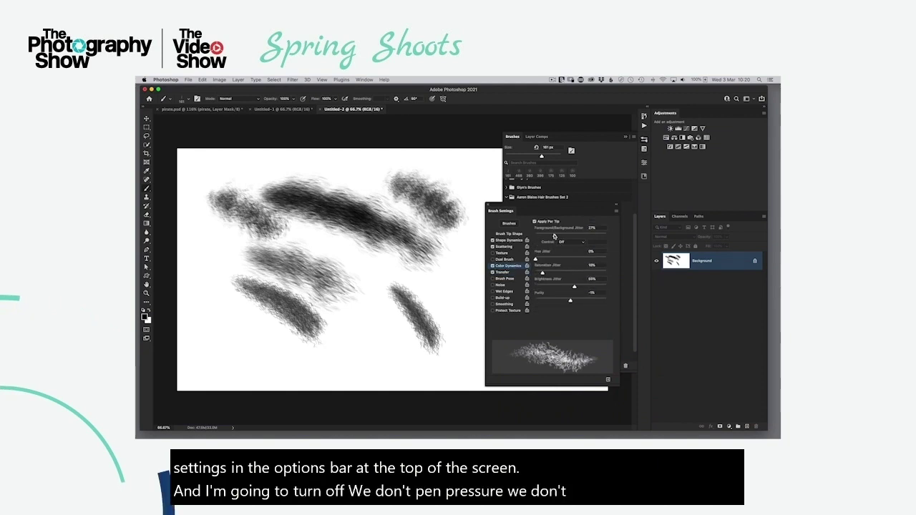
left_click_drag(554, 236, 538, 236)
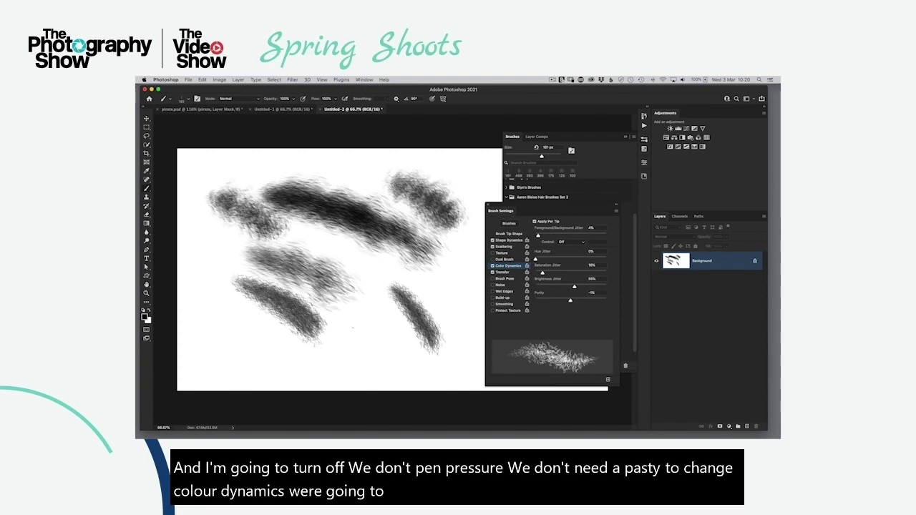
mouse_move(346, 306)
left_mouse_down()
mouse_move(393, 365)
mouse_move(388, 342)
left_mouse_up()
left_click_drag(538, 240, 536, 240)
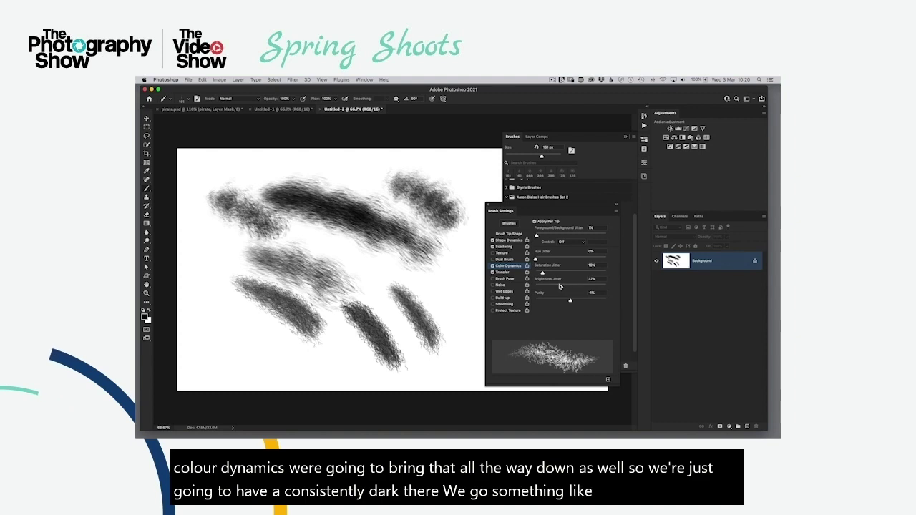
- Set the Brightness Jitter to 28%, checking the brush's darkness with short test strokes on the canvas
left_click_drag(352, 252, 394, 308)
left_click_drag(348, 252, 391, 306)
left_click_drag(549, 288, 551, 287)
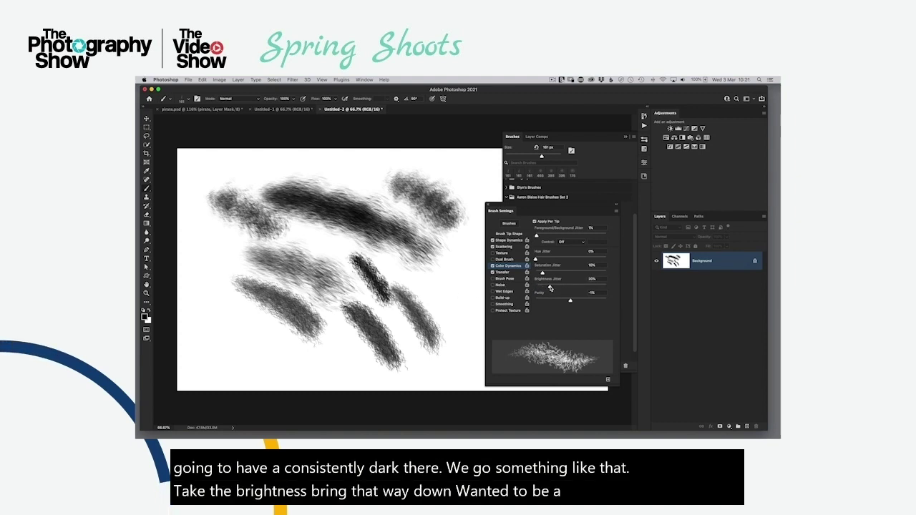
left_click_drag(462, 315, 427, 271)
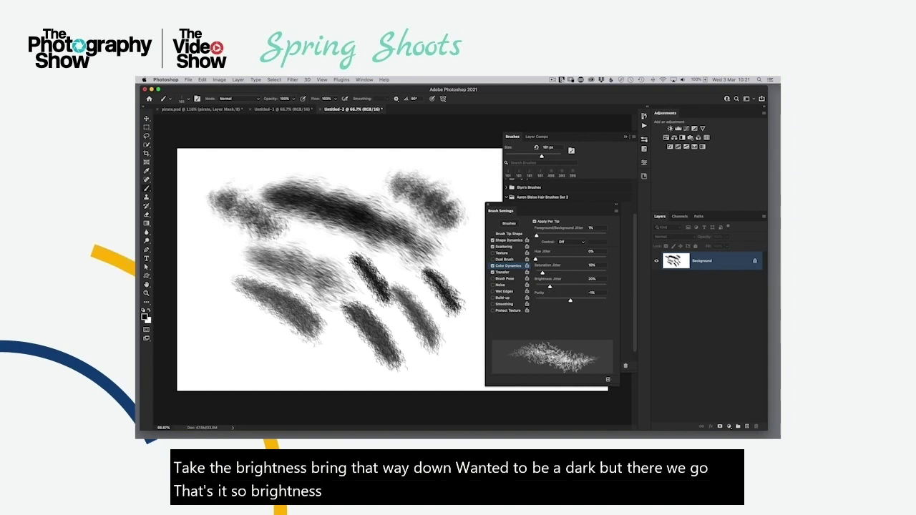
left_click_drag(549, 287, 554, 287)
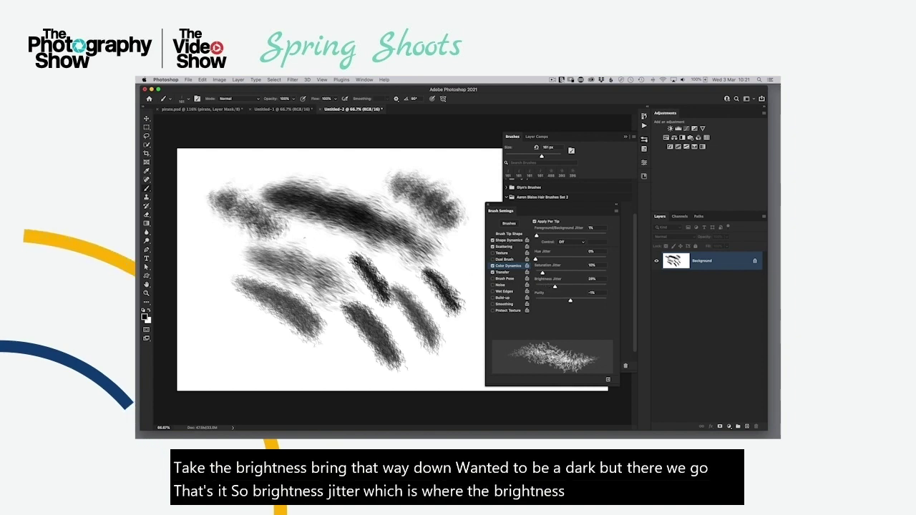
left_click_drag(296, 230, 345, 276)
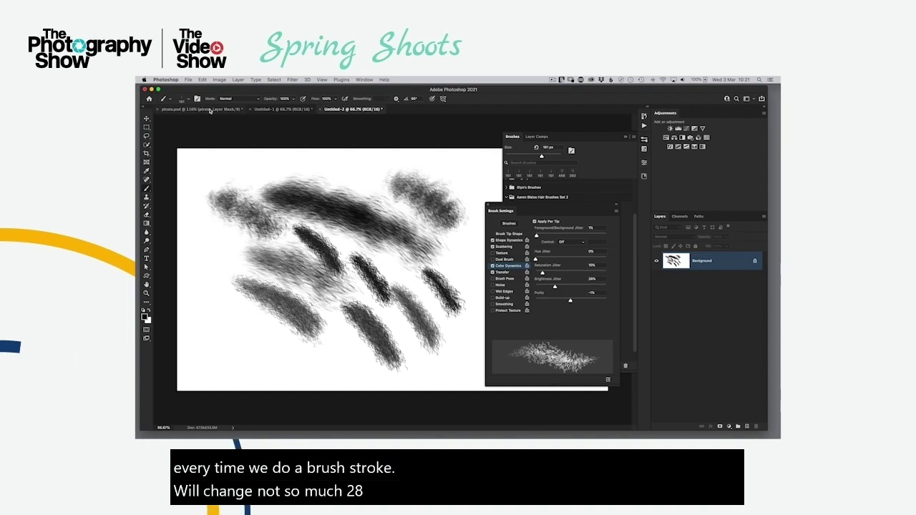
- Switch to the pirate.psd document and hide the brush settings and the brush list
left_click(210, 111)
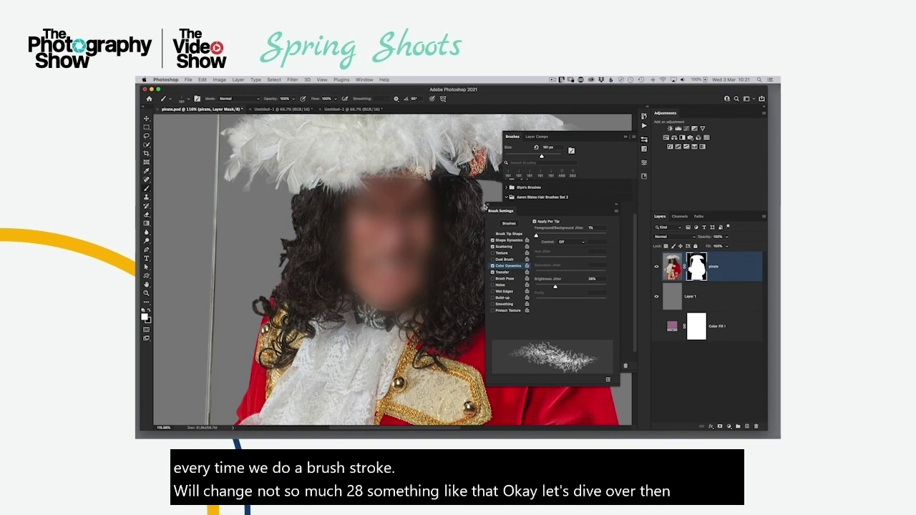
left_click(571, 151)
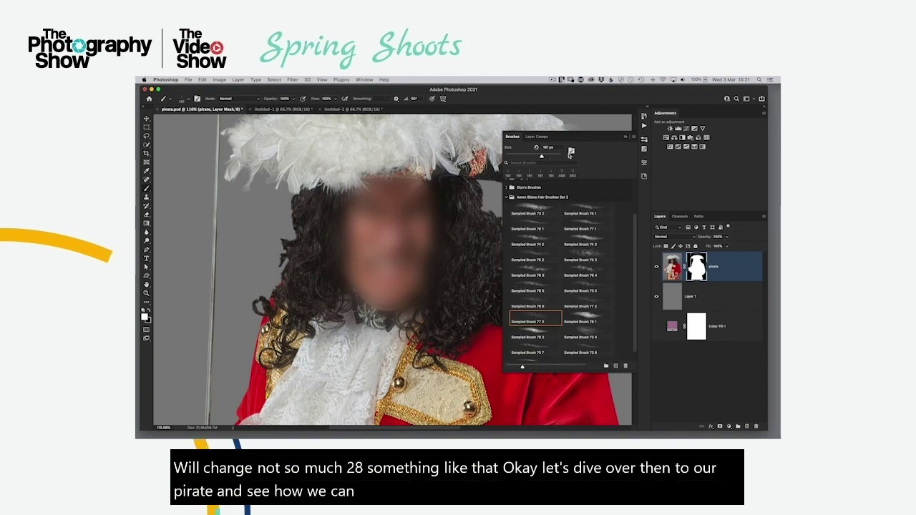
left_click(645, 140)
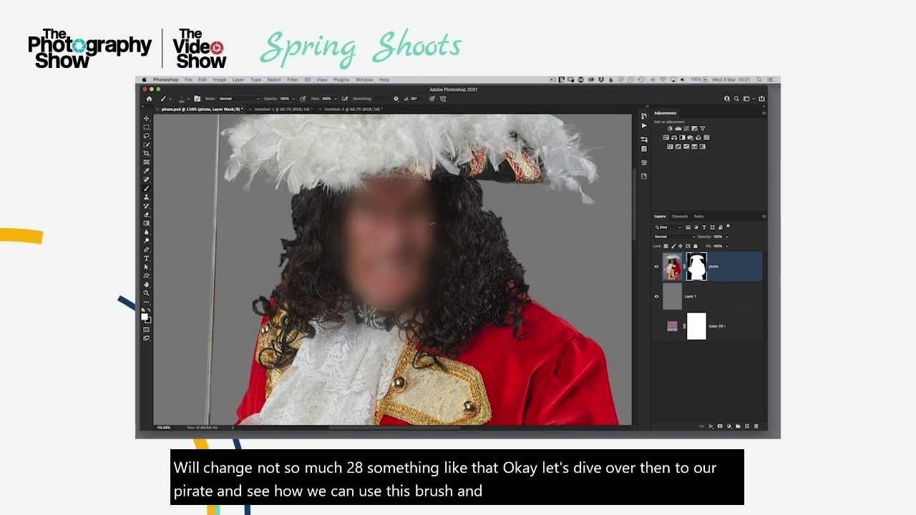
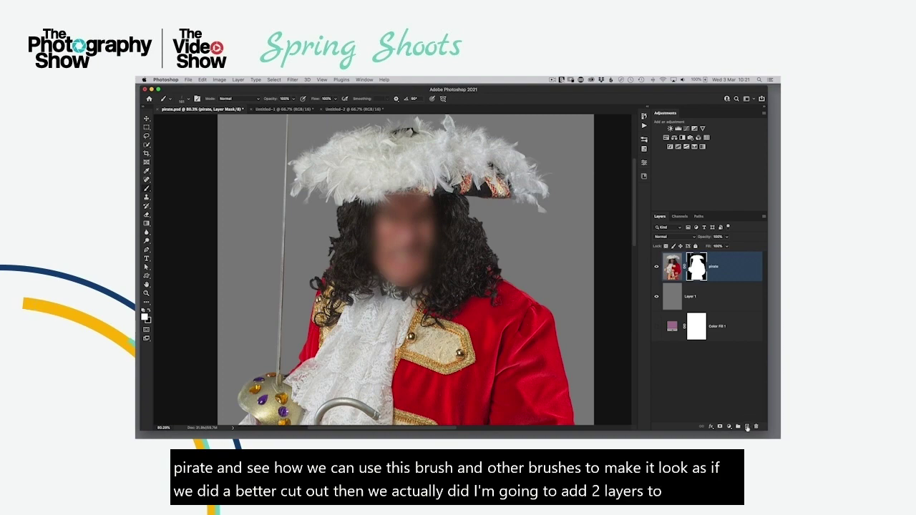
- Add a new layer above the pirate layer and name it front
left_click(747, 426)
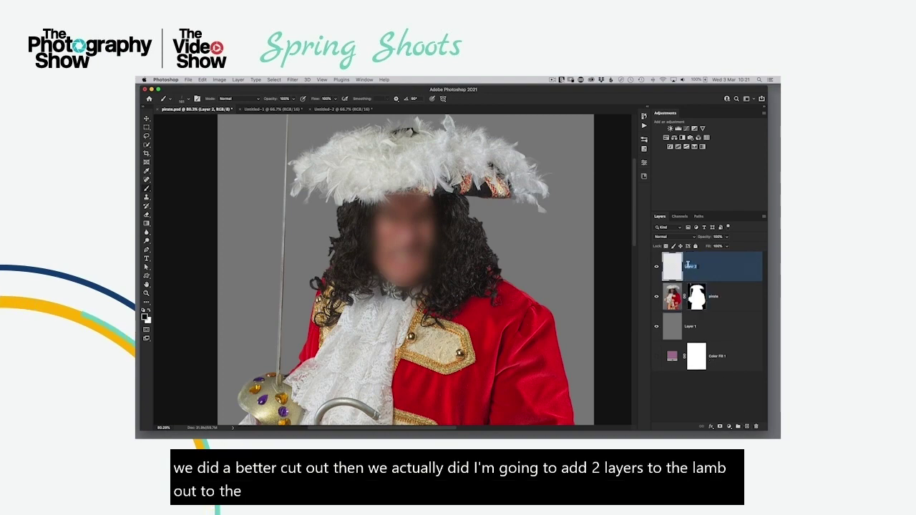
type("front")
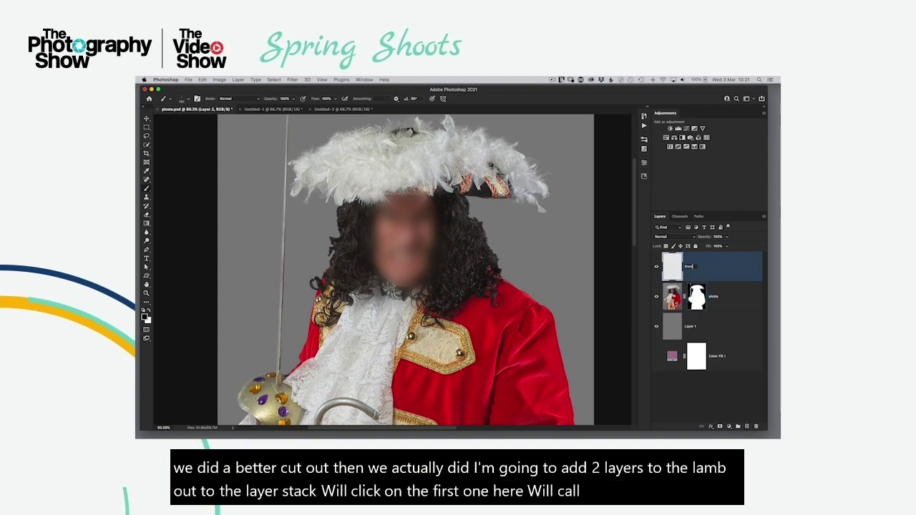
key("Return")
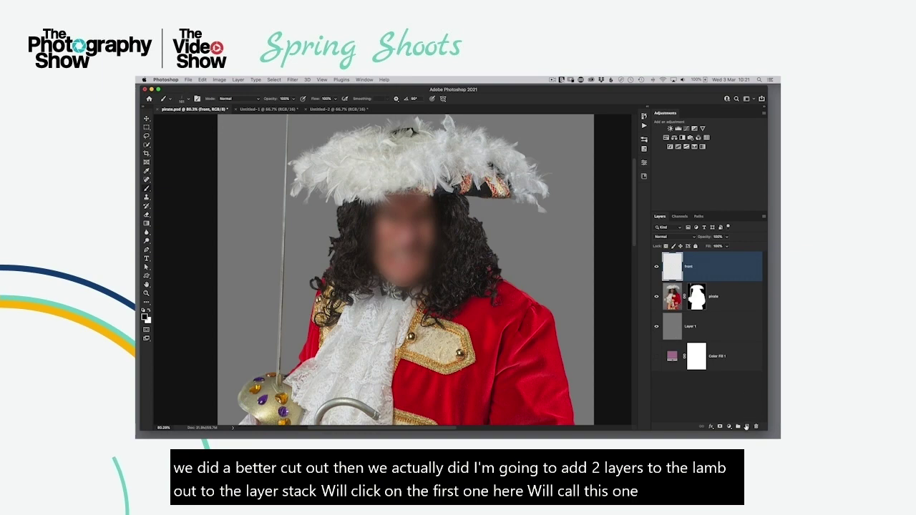
- Add another new layer, name it behind, and move it directly beneath the pirate layer
left_click(747, 426)
double_click(689, 266)
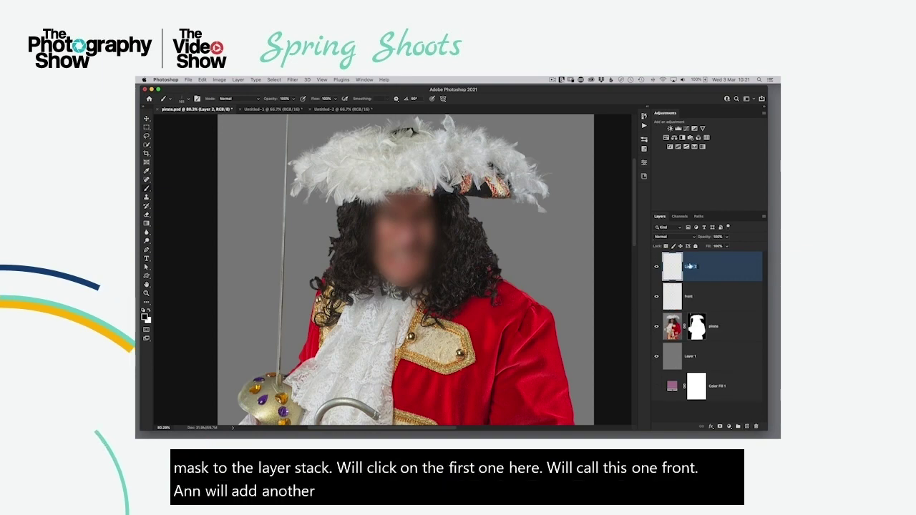
type("back")
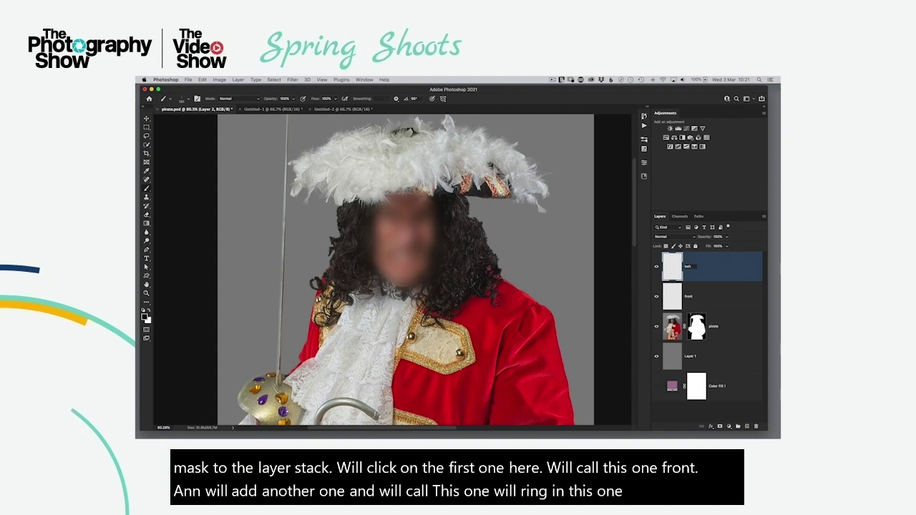
type("nd")
key("Return")
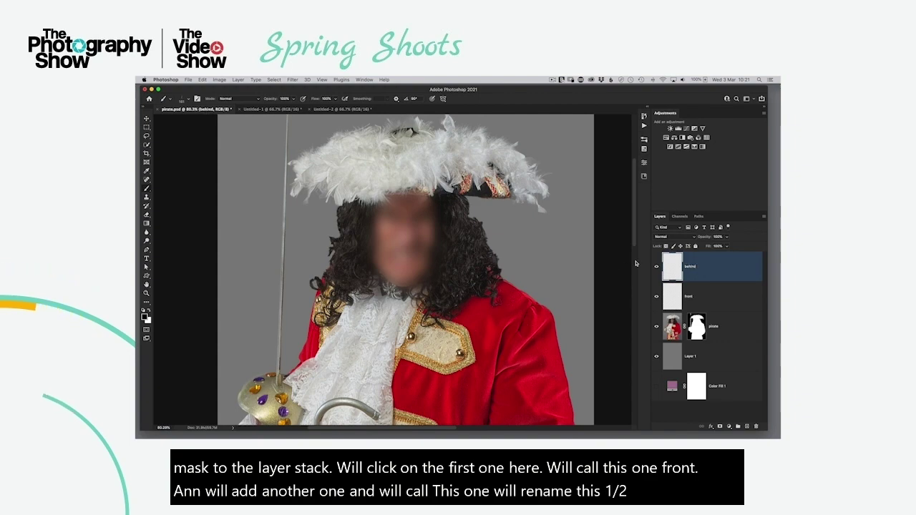
left_click_drag(671, 268, 673, 345)
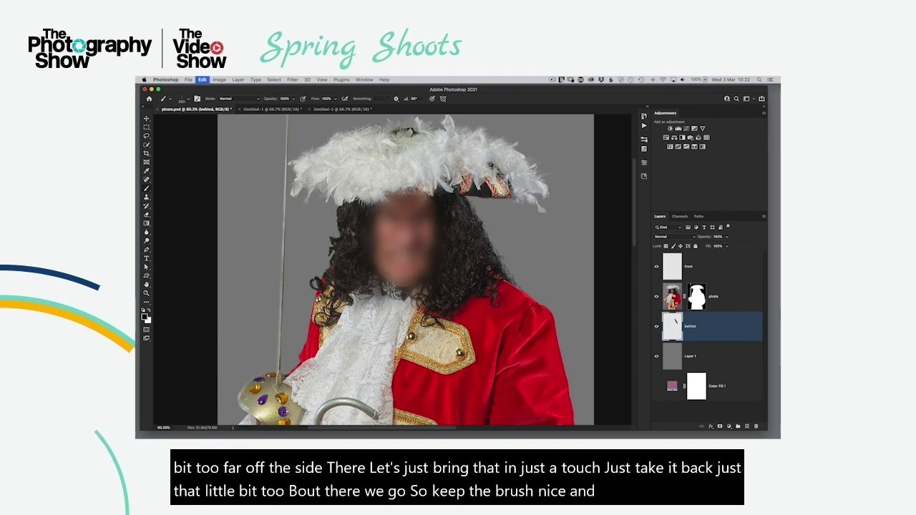
- Paint hair strands along the other side of the pirate's curls on the behind layer to fill the gaps
mouse_move(342, 228)
left_mouse_down()
mouse_move(322, 245)
mouse_move(320, 278)
left_mouse_up()
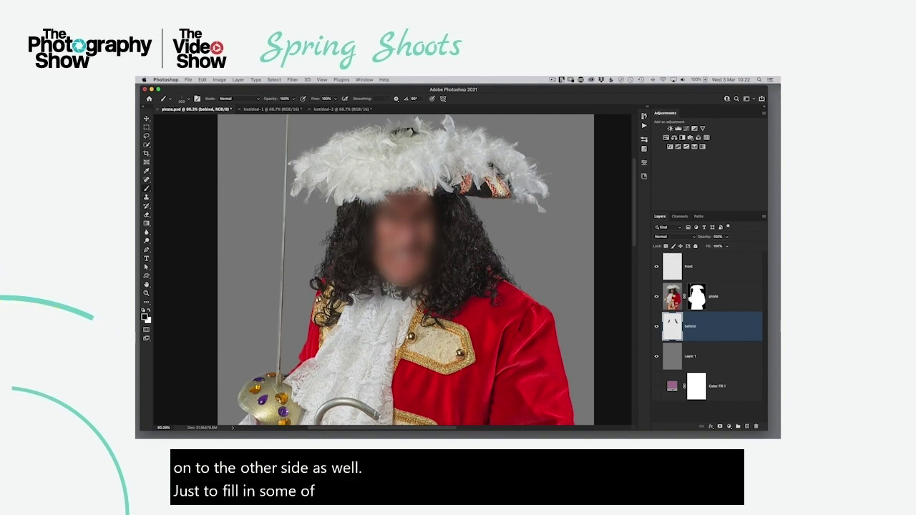
- In the Untitled-2 document, try several brushes from Aaron Blaise Hair Brushes Set 2 with test strokes, ending on the wavy Sampled Brush 76 6
left_click(331, 109)
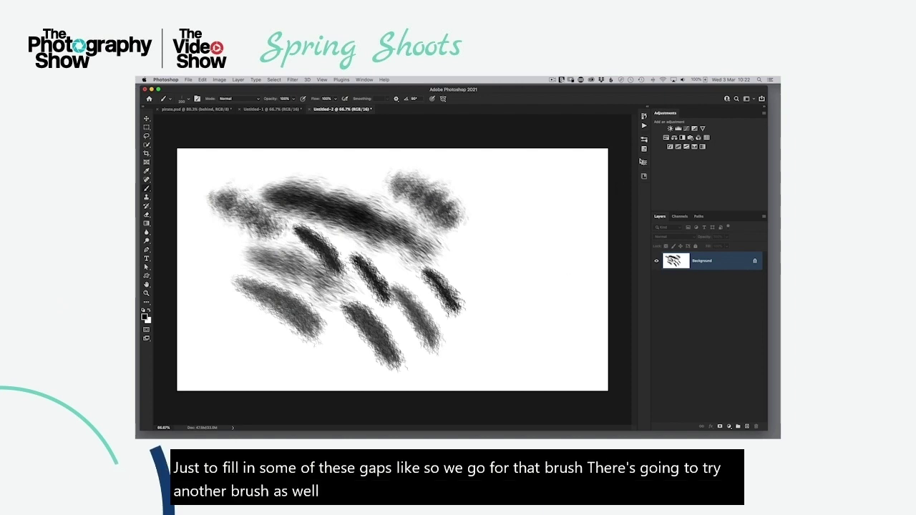
left_click(644, 141)
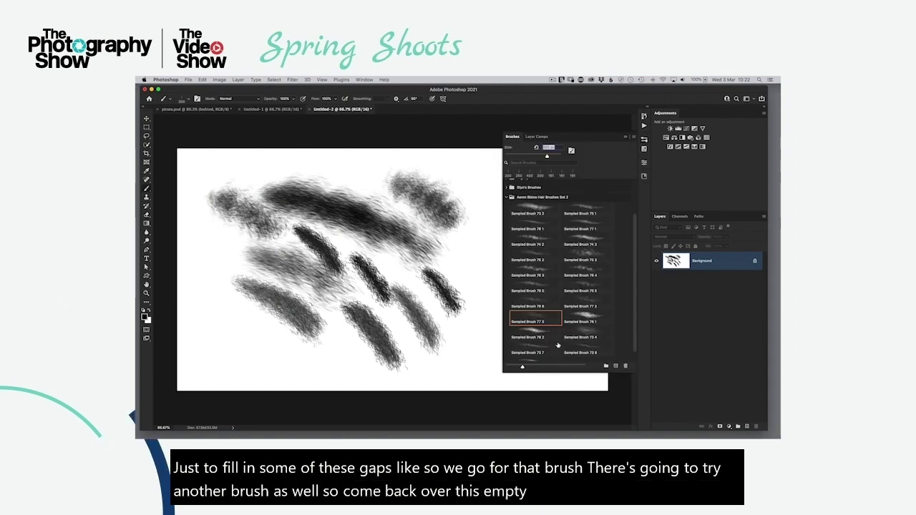
left_click(536, 353)
left_click_drag(470, 252, 484, 288)
scroll(634, 333, "up", 3)
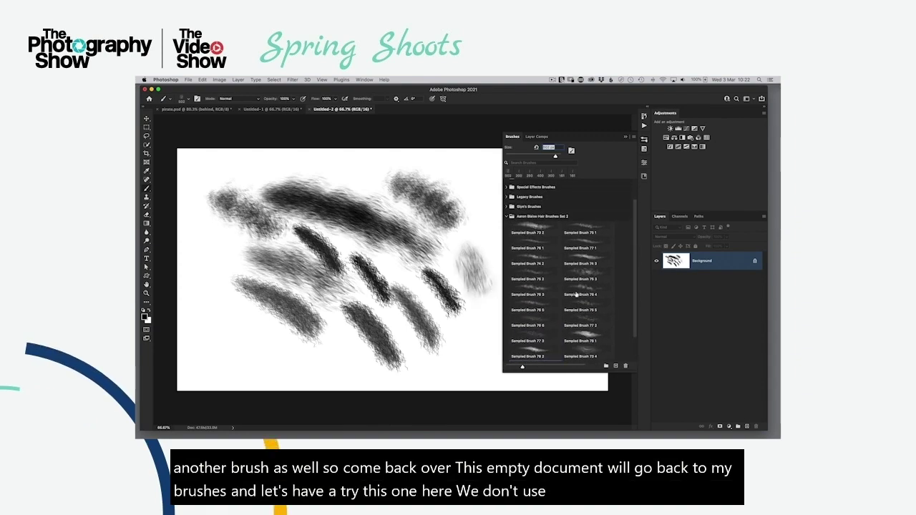
left_click(580, 287)
mouse_move(224, 311)
left_mouse_down()
mouse_move(215, 306)
mouse_move(266, 350)
left_mouse_up()
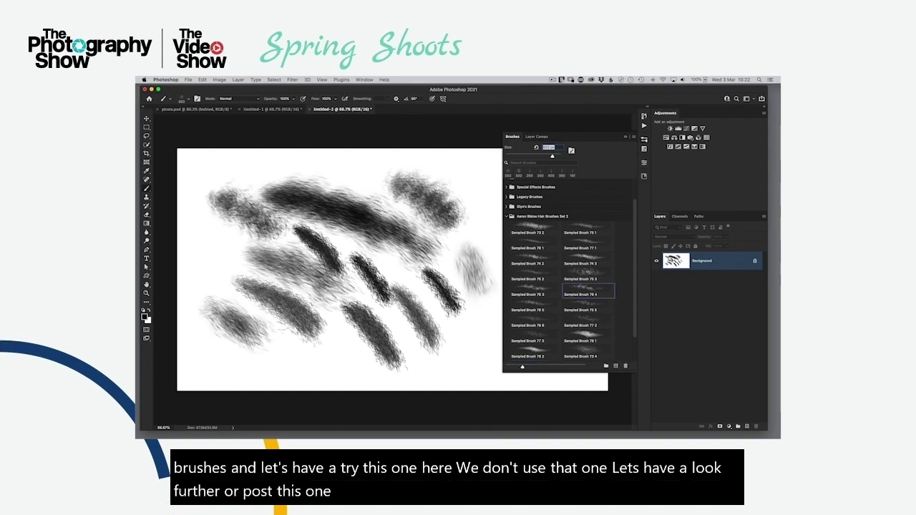
left_click(580, 310)
left_click_drag(437, 326, 466, 363)
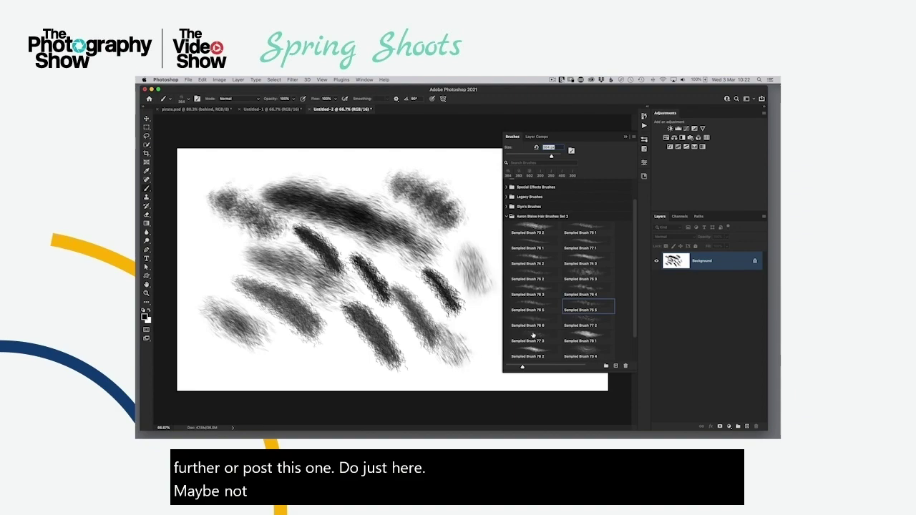
left_click(530, 320)
mouse_move(297, 355)
left_mouse_down()
mouse_move(333, 361)
mouse_move(283, 344)
mouse_move(330, 361)
mouse_move(287, 347)
mouse_move(319, 345)
left_mouse_up()
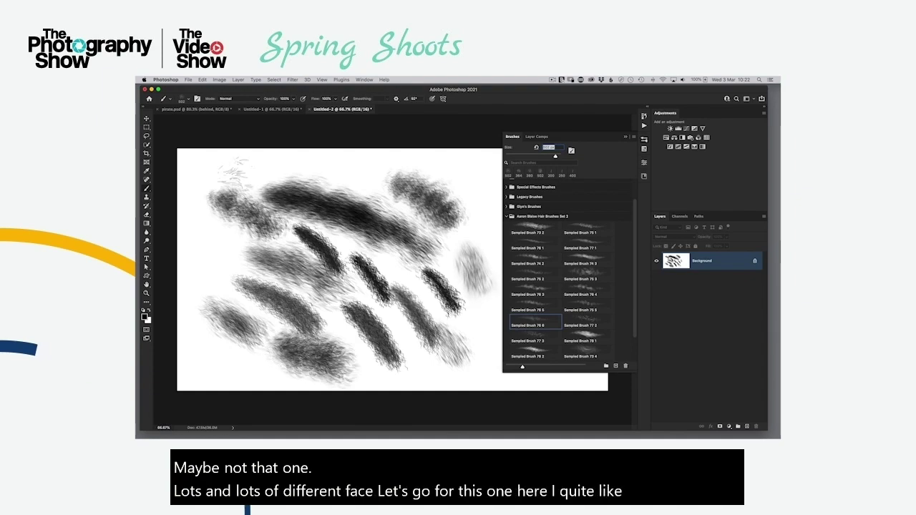
- Set the brush's Opacity Jitter control to Off under Transfer and check it with a test stroke on the canvas
left_click(198, 98)
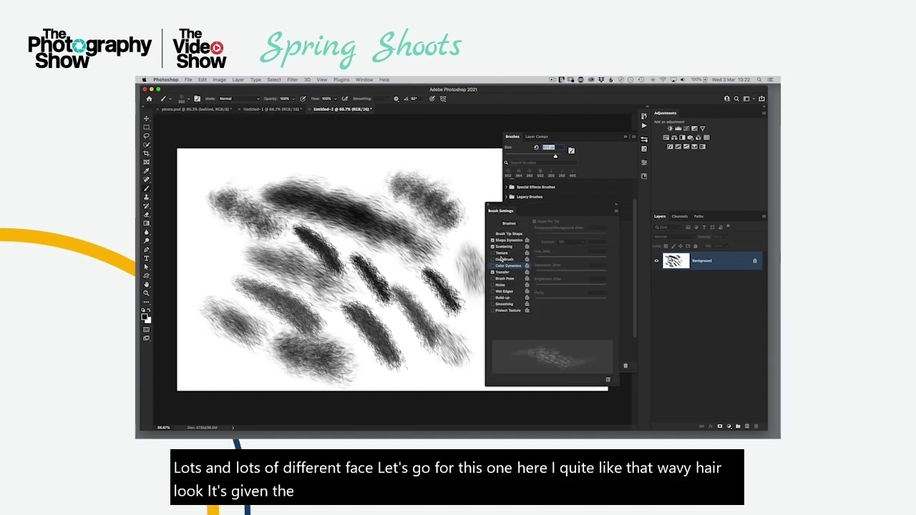
left_click(503, 272)
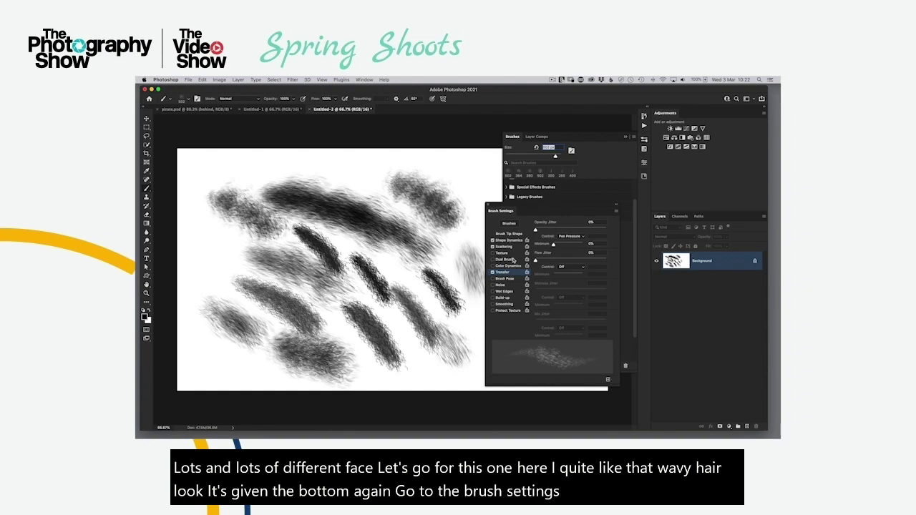
left_click(570, 237)
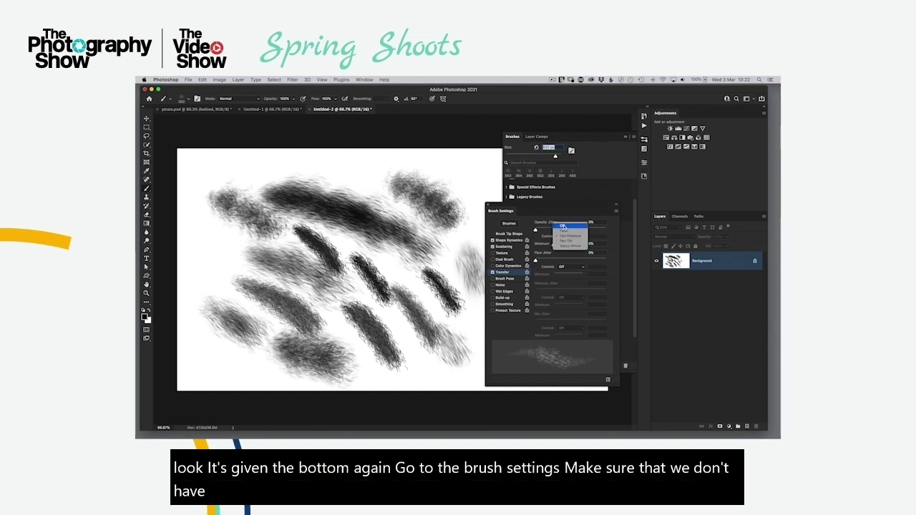
left_click(564, 226)
left_click_drag(215, 224, 257, 283)
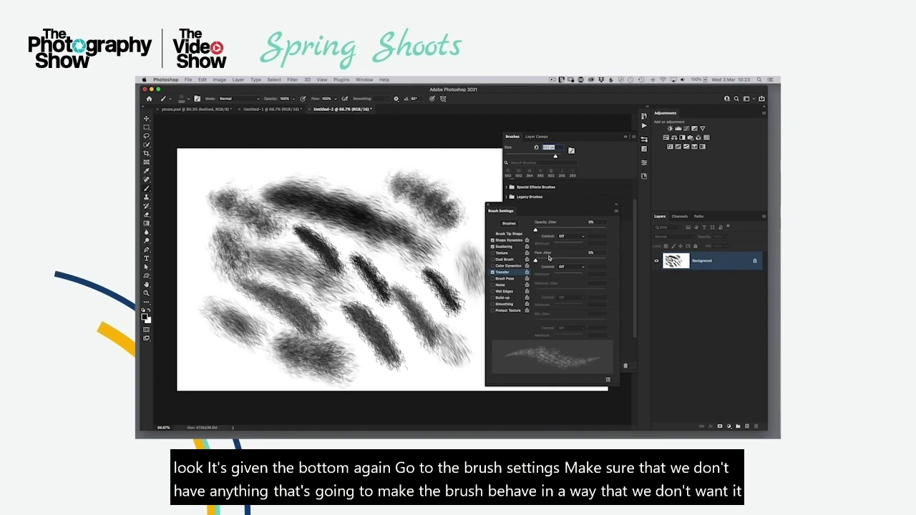
- Switch back to pirate.psd and hide the brush list and the brush settings
left_click(218, 109)
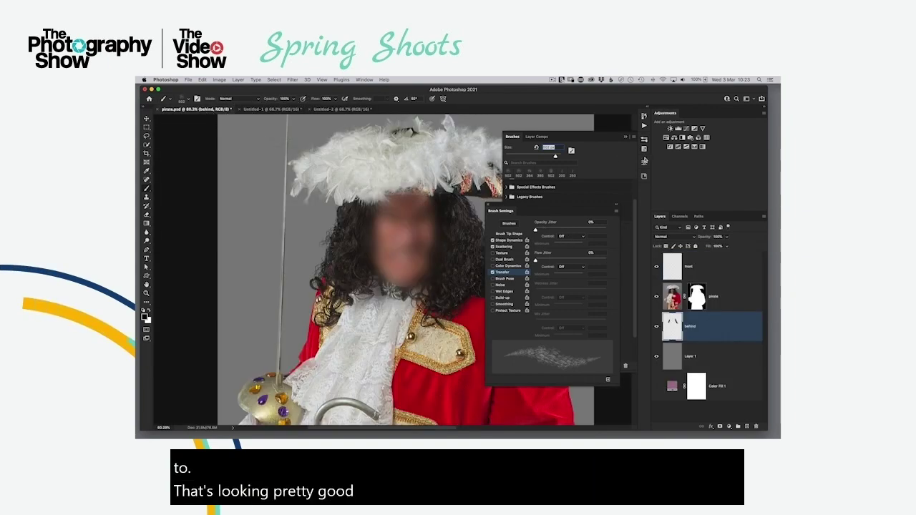
left_click(504, 133)
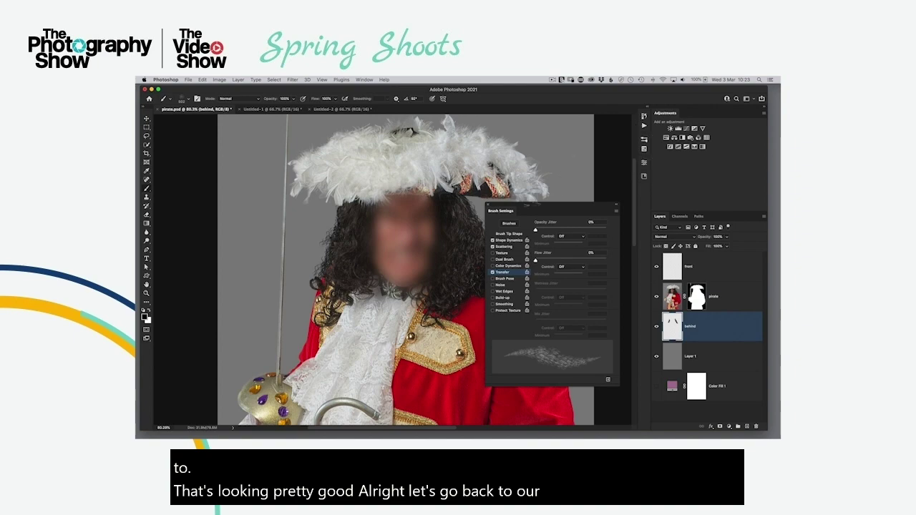
left_click(487, 205)
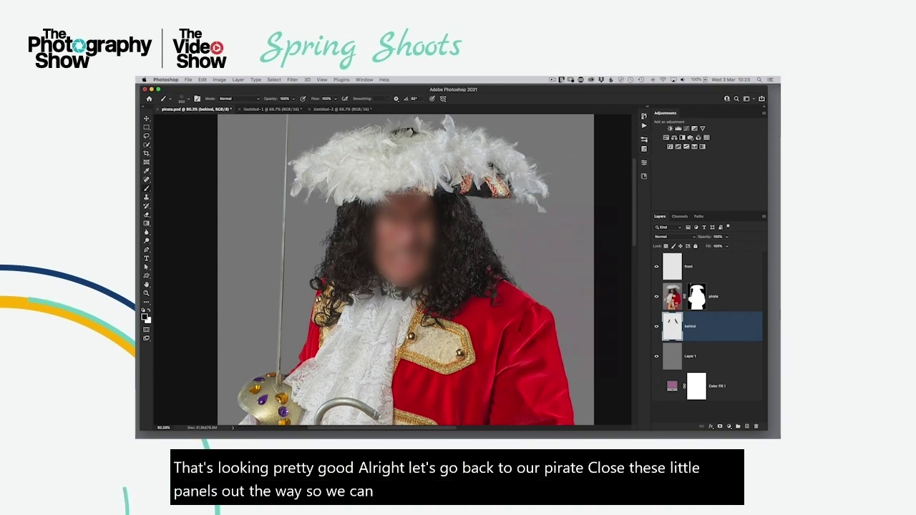
- Paint wavy hair strands over both sides of the pirate's hair on the front layer, then switch to the Eraser tool
left_click(673, 268)
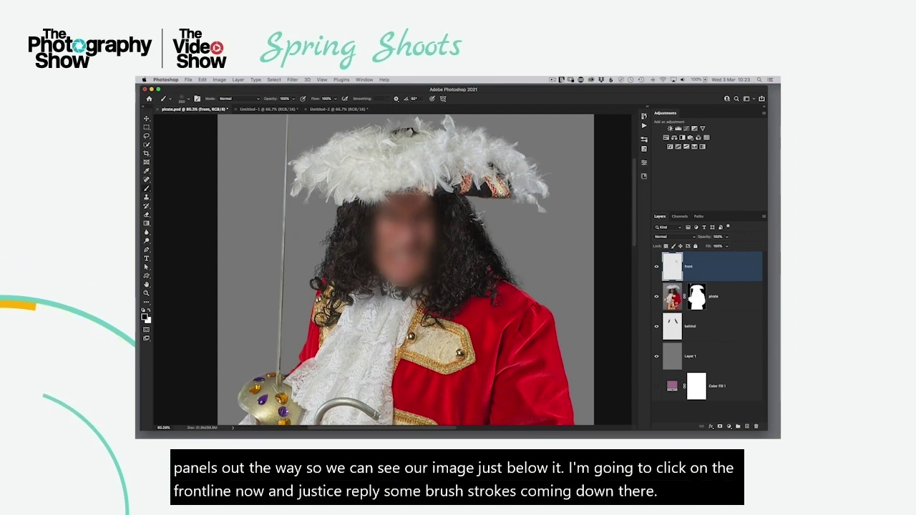
left_click_drag(477, 217, 458, 202)
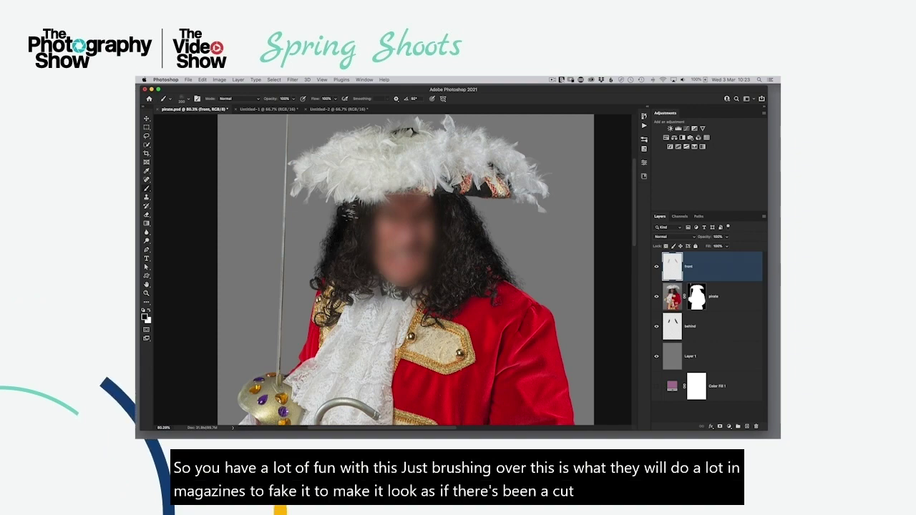
key("e")
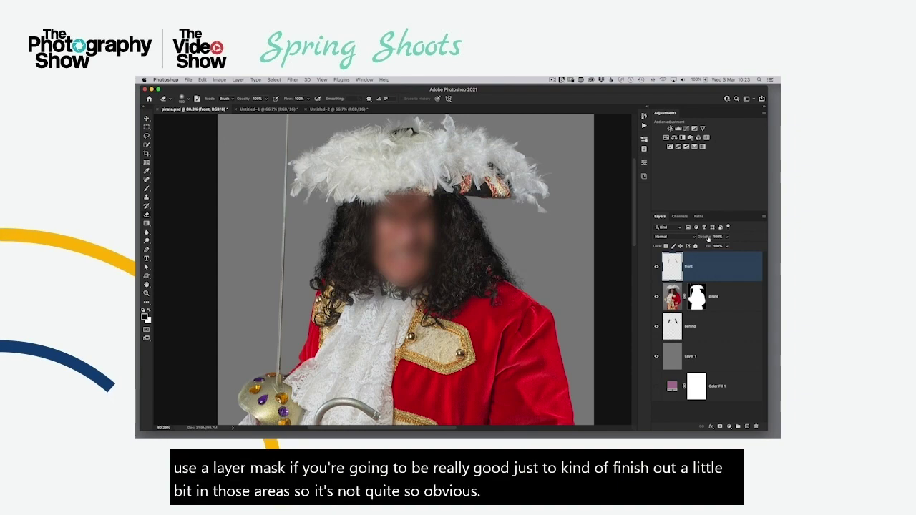
- Lower the opacity of the front layer and the behind layer slightly so the painted hair blends in
mouse_move(704, 236)
left_mouse_down()
mouse_move(690, 236)
mouse_move(698, 234)
left_mouse_up()
key("alt+bracketleft")
key("alt+bracketleft")
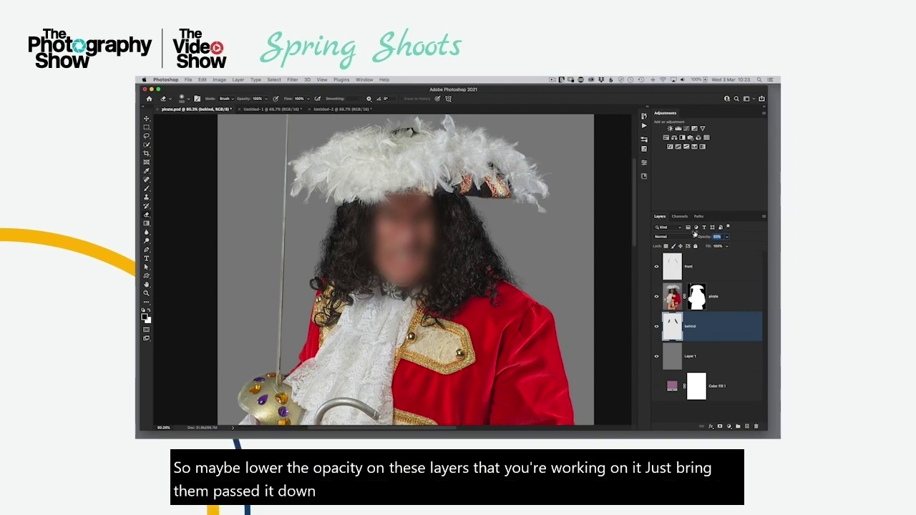
scroll(408, 285, "down", 3)
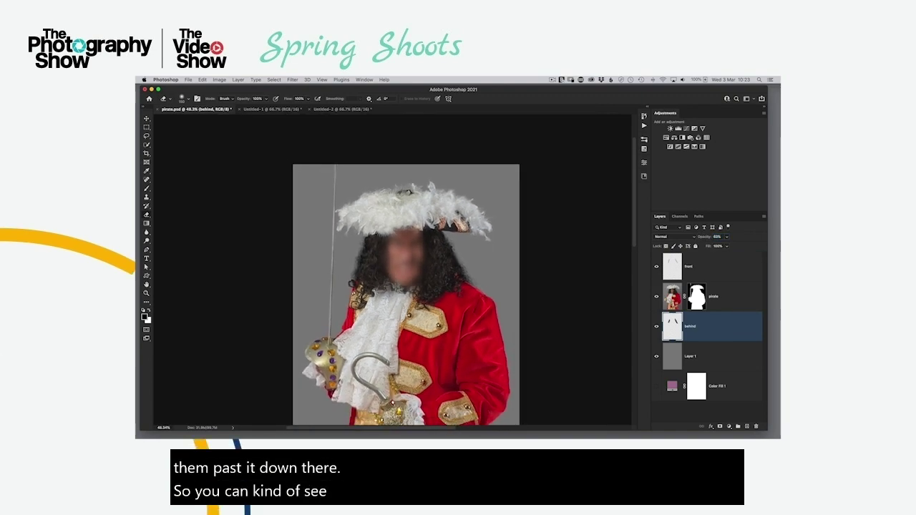
scroll(361, 266, "up", 1)
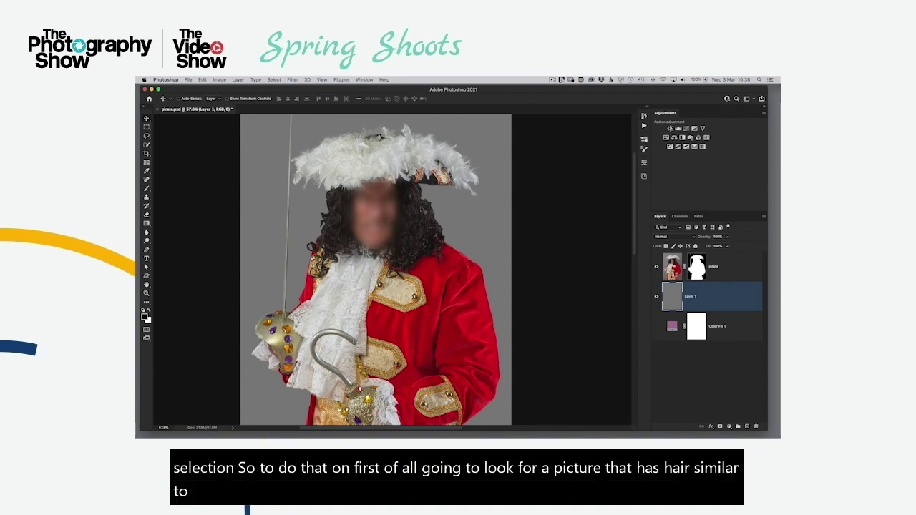
- Go to Adobe Stock in the browser and search it for "curly hair on white"
left_click(189, 81)
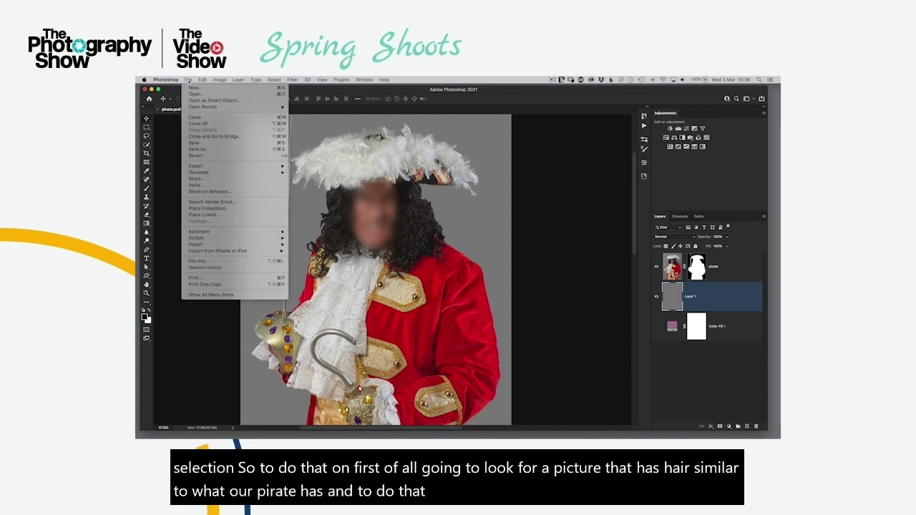
left_click(218, 203)
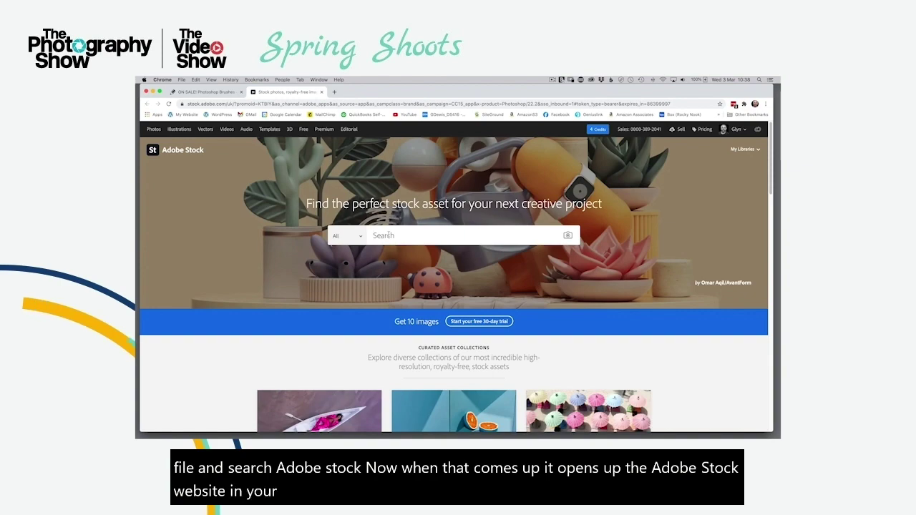
left_click(384, 235)
type("curly")
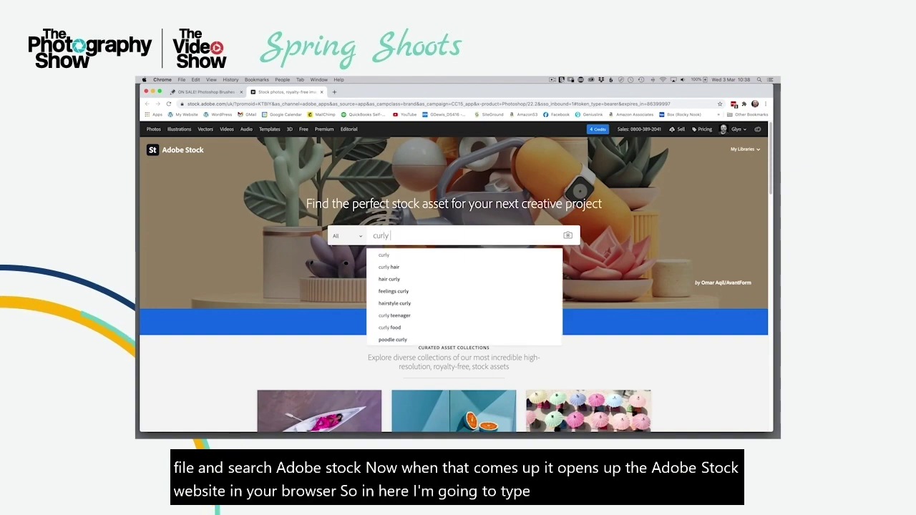
type(" hairon")
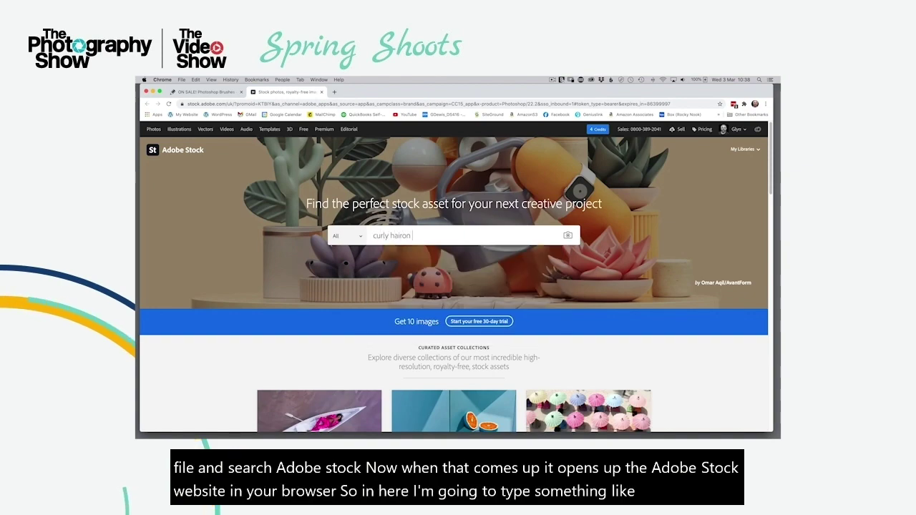
key("BackSpace")
key("BackSpace")
type("on whi")
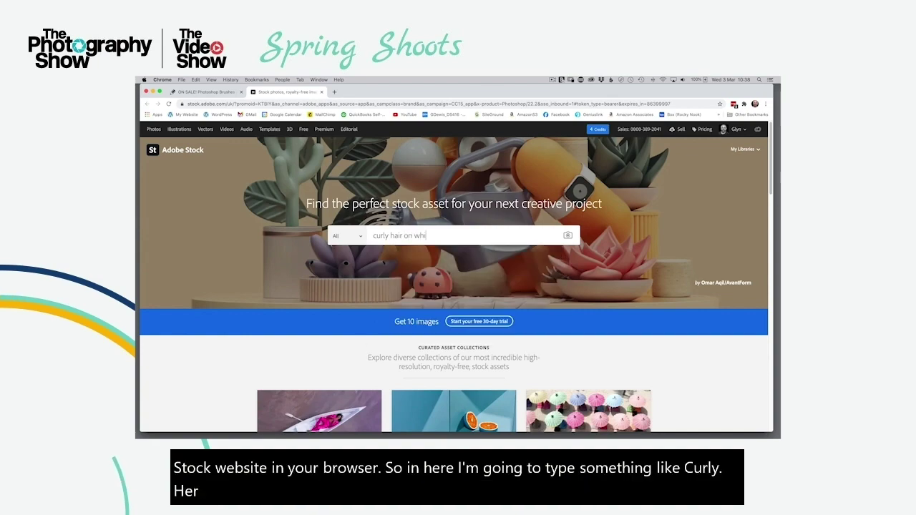
type("te")
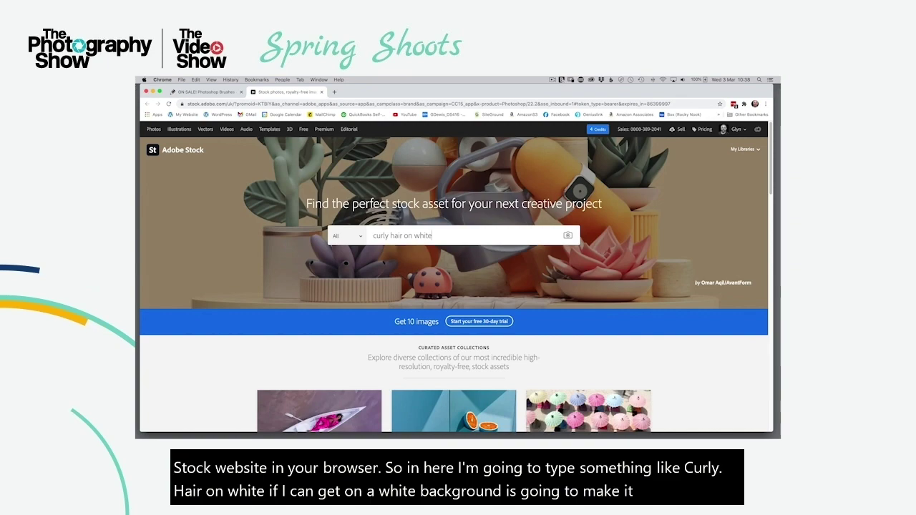
key("Return")
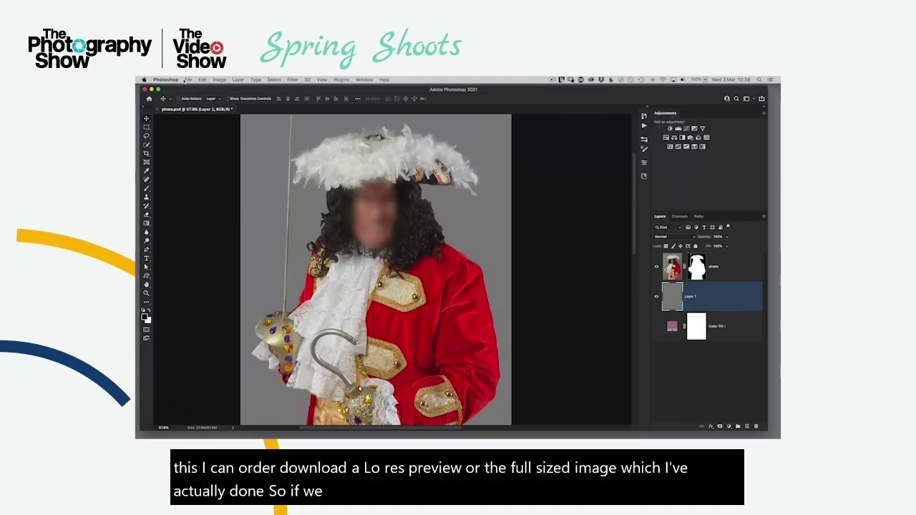
- Back in Photoshop, open the stock image AdobeStock_235878070.jpeg from the Creative Cloud Files folder
left_click(188, 80)
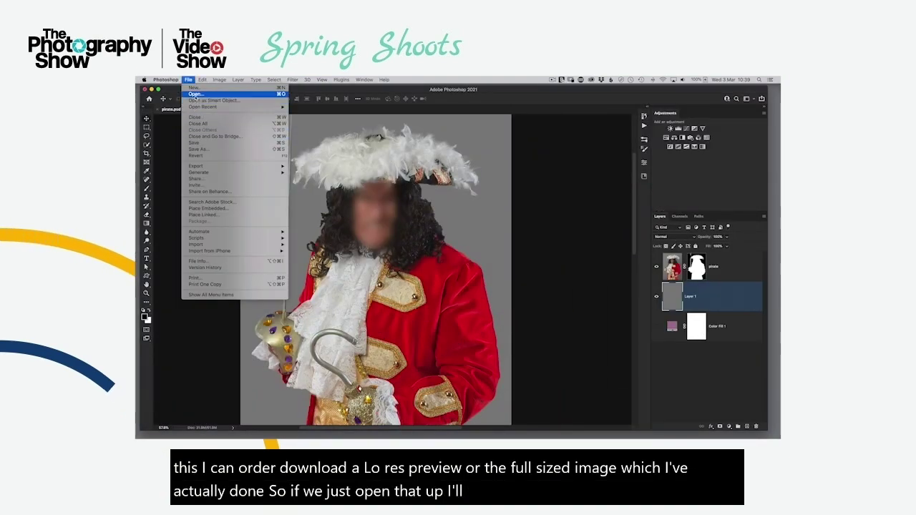
left_click(194, 94)
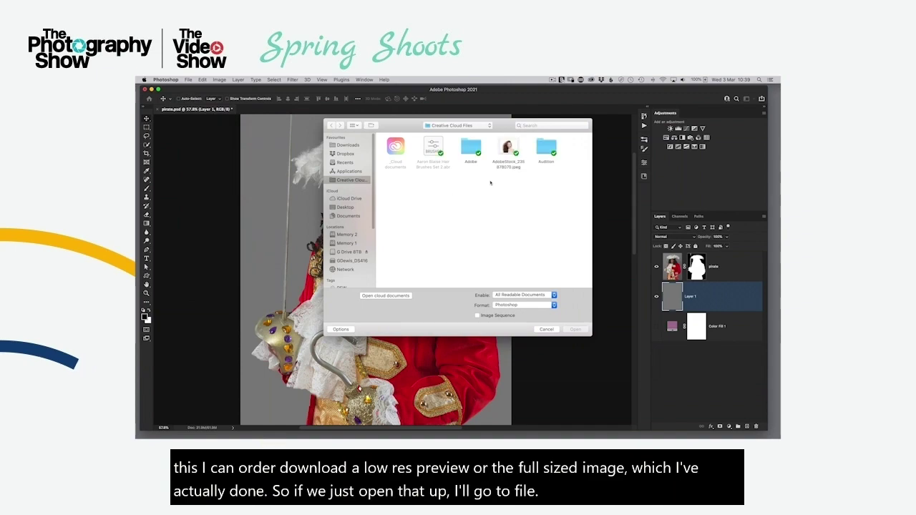
left_click(508, 147)
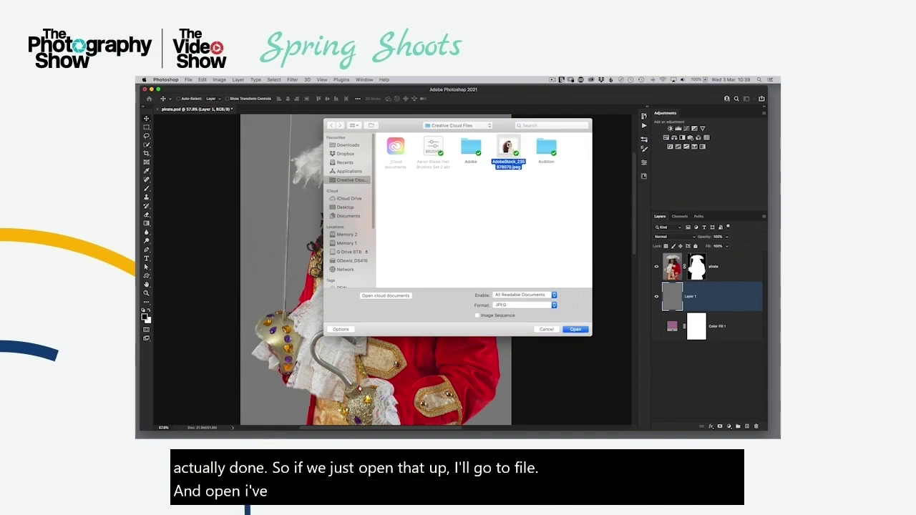
left_click(576, 331)
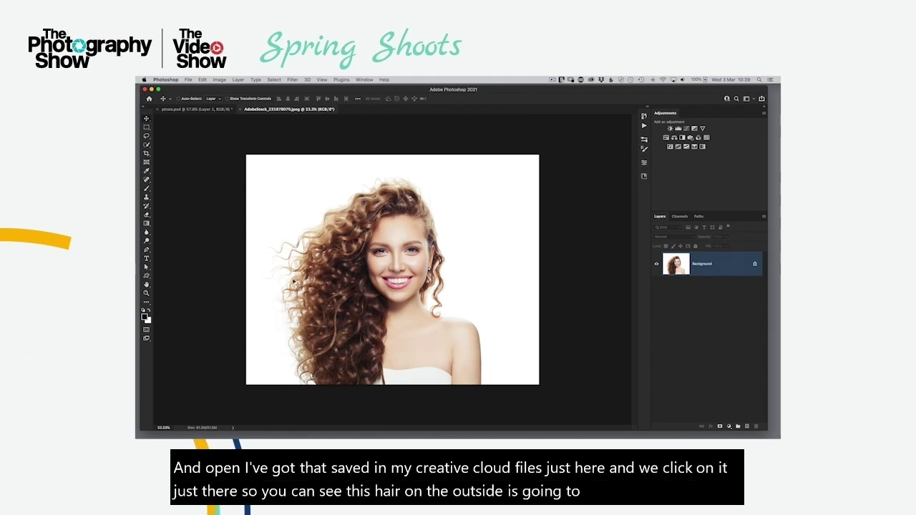
- Compare the individual Red, Green and Blue channels of the curly hair image for contrast between hair and background
left_click(680, 217)
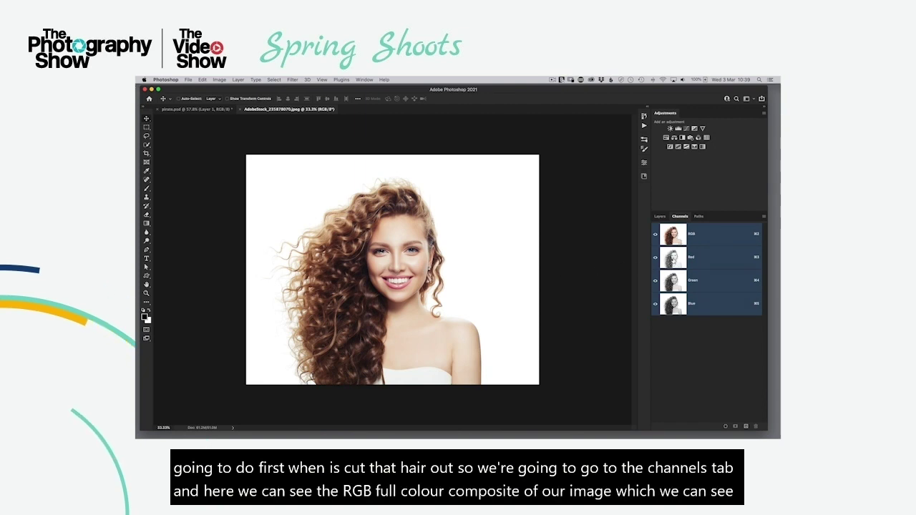
left_click(688, 257)
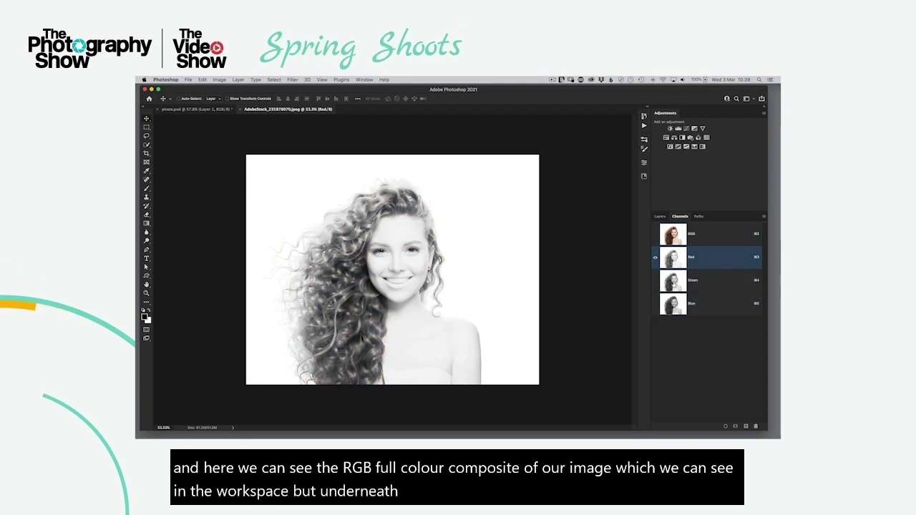
left_click(688, 280)
left_click(687, 304)
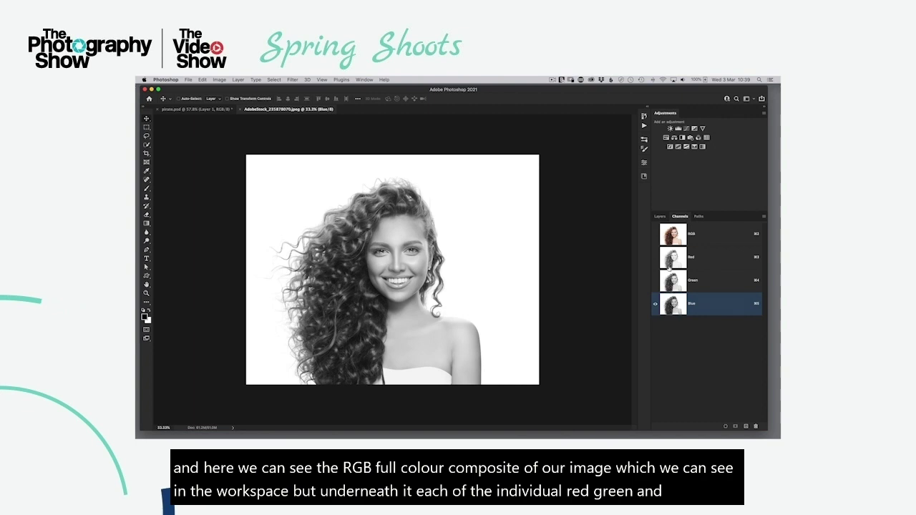
key("super+3")
key("super+4")
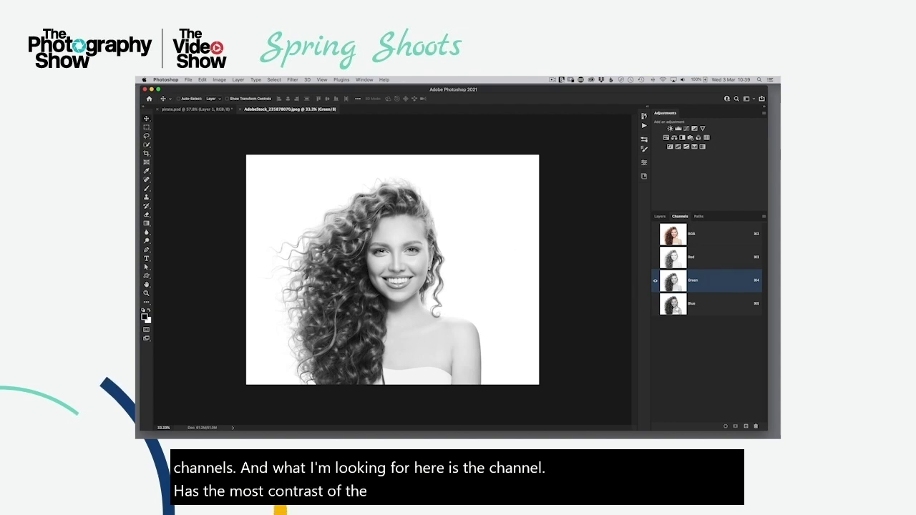
- Duplicate the Blue channel of the curly hair image and rename the copy "hair"
key("super+5")
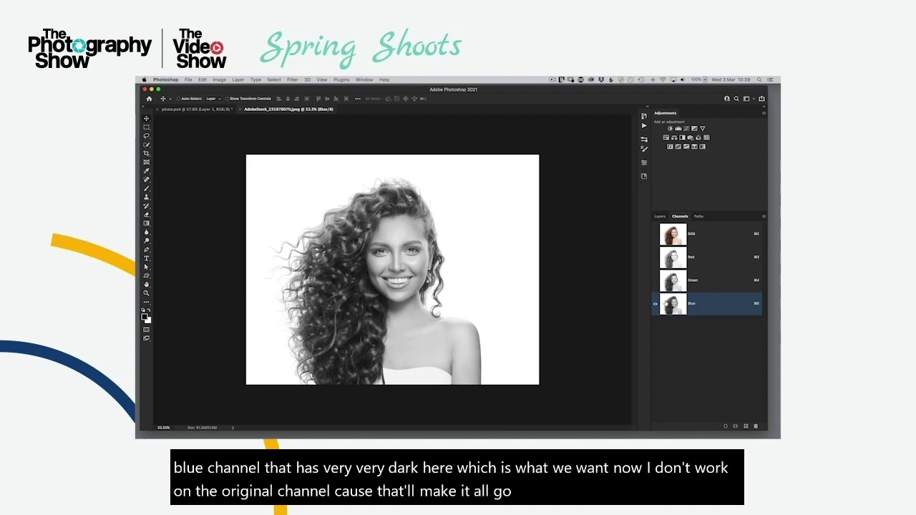
left_click_drag(745, 304, 746, 427)
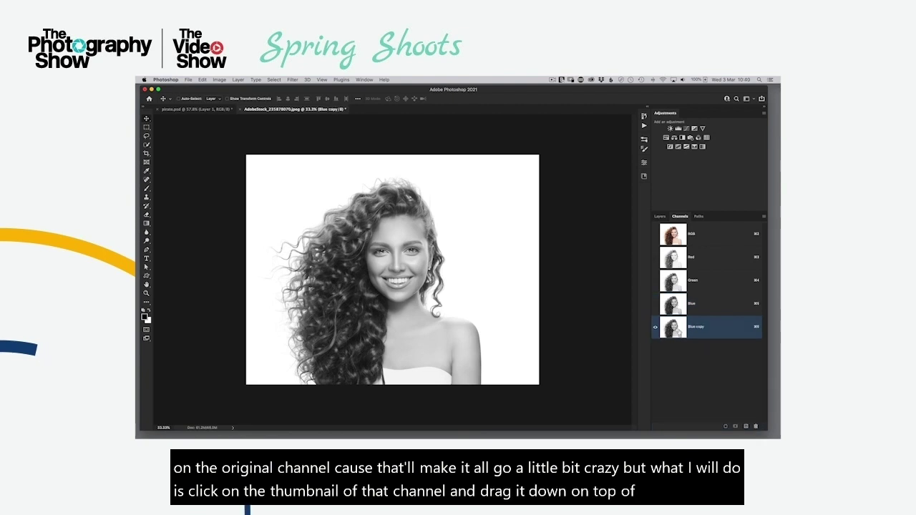
double_click(698, 326)
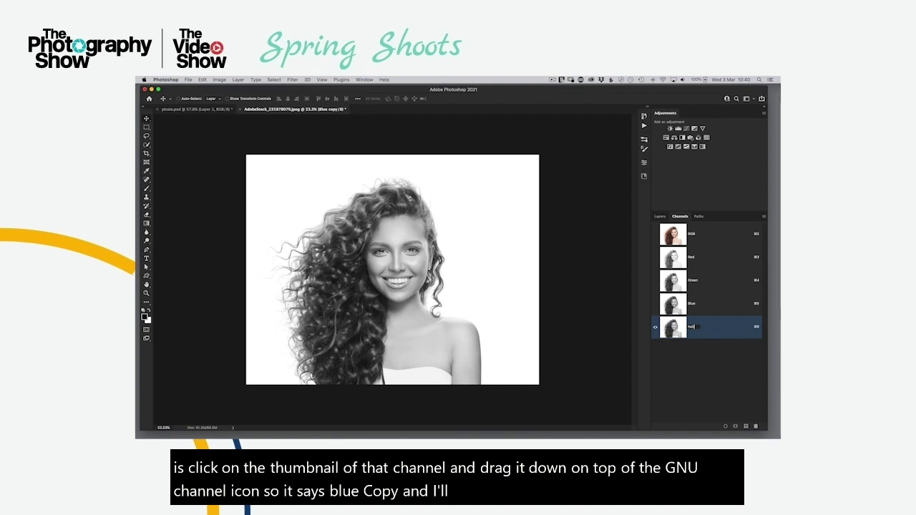
key("Return")
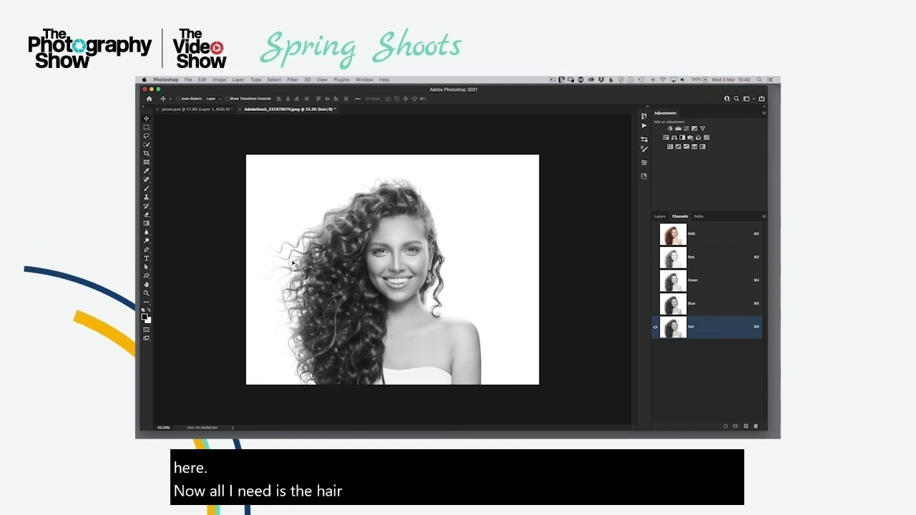
- Make a loose Lasso selection around the flyaway curls along the outer edge of the woman's hair, from crown to image bottom
key("l")
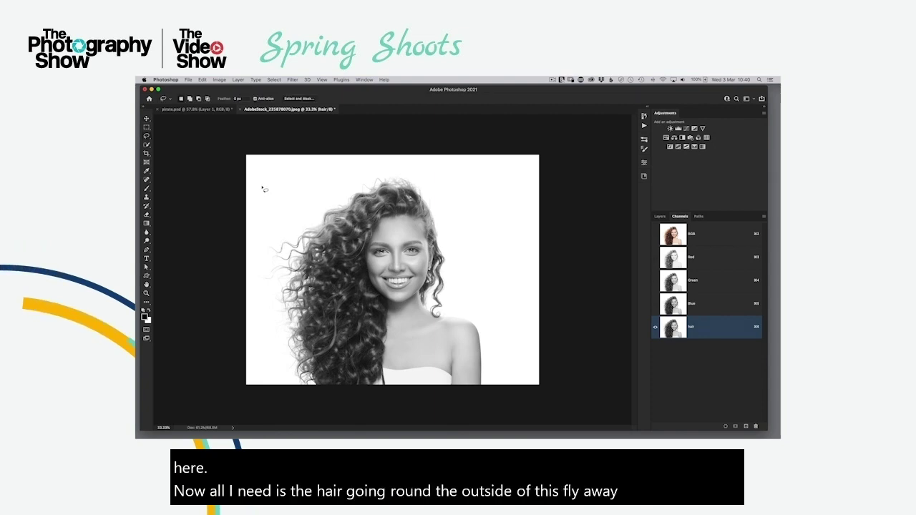
mouse_move(425, 188)
left_mouse_down()
mouse_move(453, 143)
mouse_move(394, 175)
mouse_move(344, 220)
mouse_move(344, 294)
mouse_move(331, 342)
mouse_move(340, 412)
mouse_move(328, 431)
mouse_move(299, 417)
left_mouse_up()
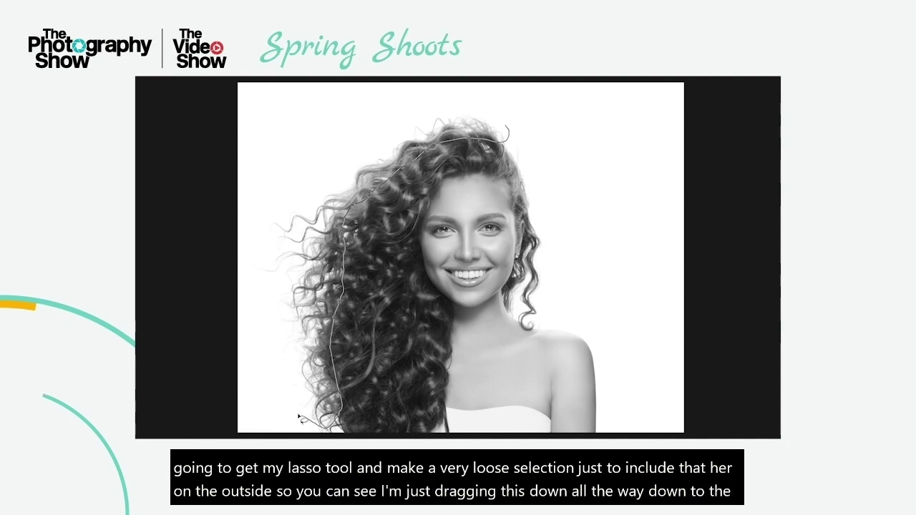
mouse_move(288, 383)
left_mouse_down()
mouse_move(255, 269)
mouse_move(270, 217)
mouse_move(431, 108)
left_mouse_up()
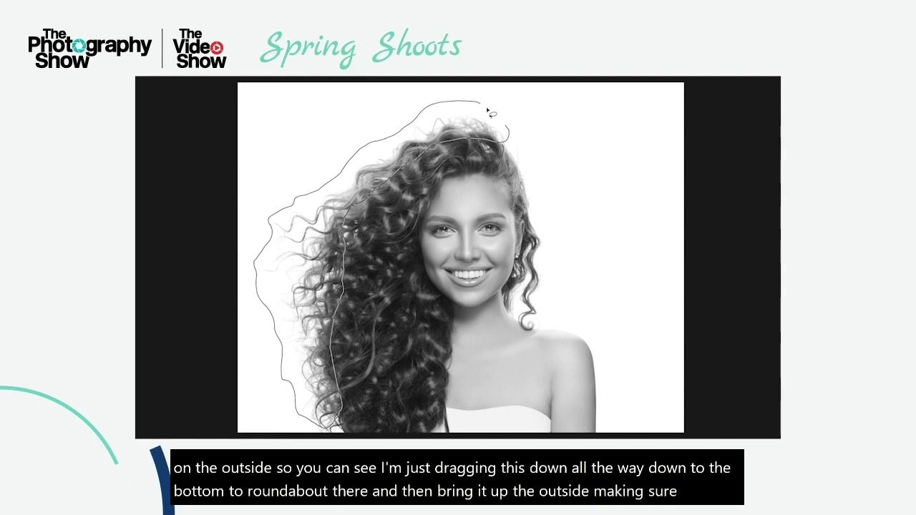
left_click_drag(489, 111, 509, 129)
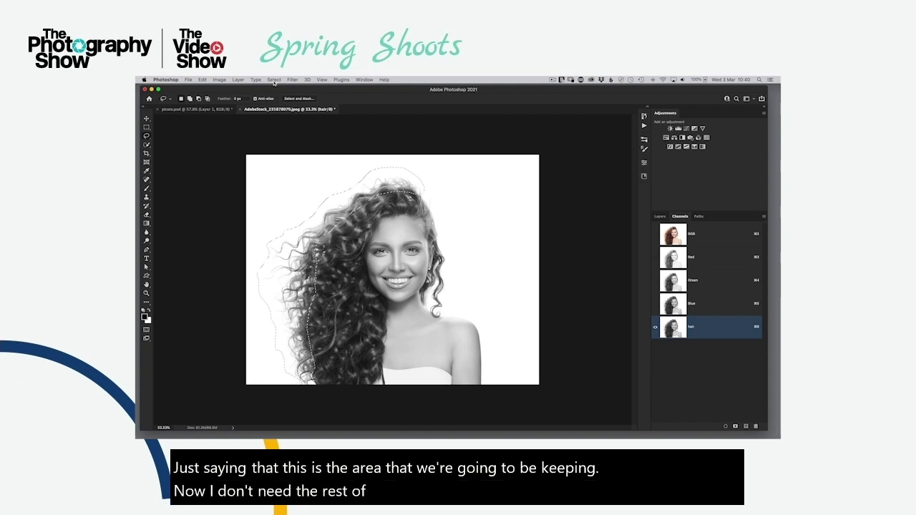
- Invert the selection, fill everything except the outer curls with white at 100% opacity, and deselect
left_click(274, 80)
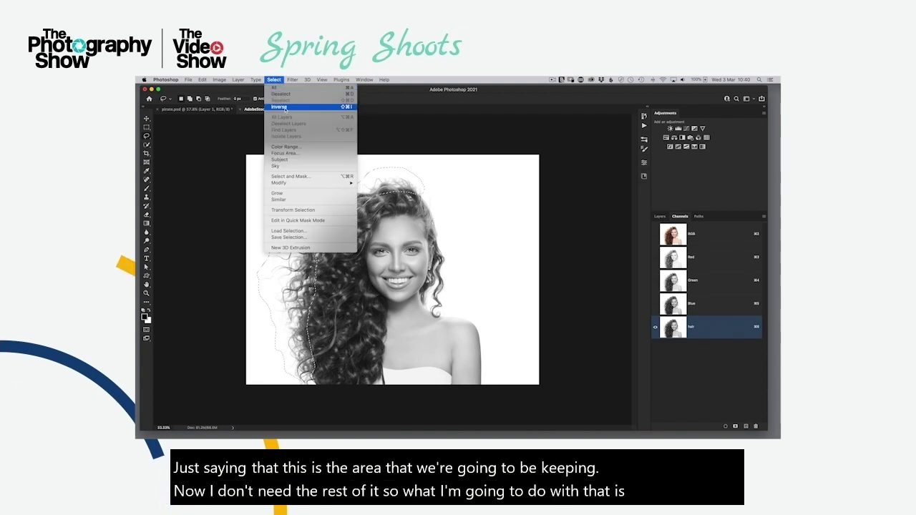
left_click(285, 107)
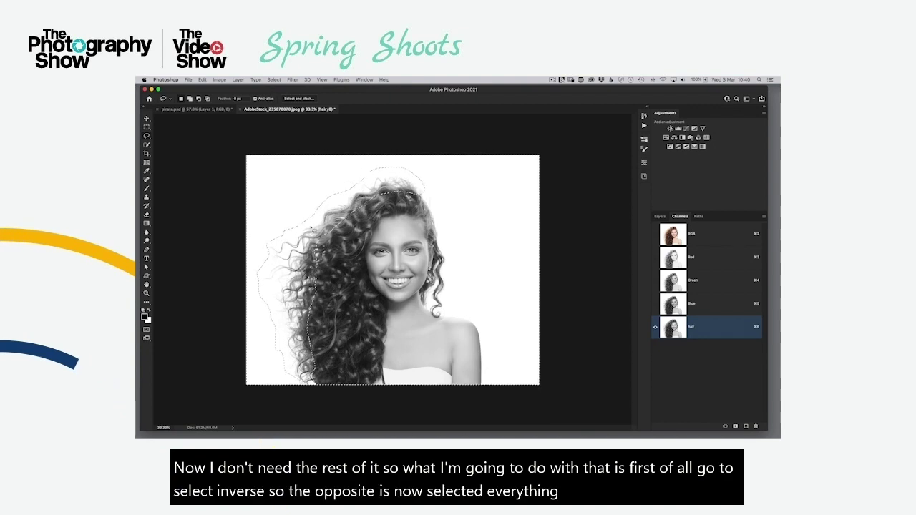
left_click(202, 79)
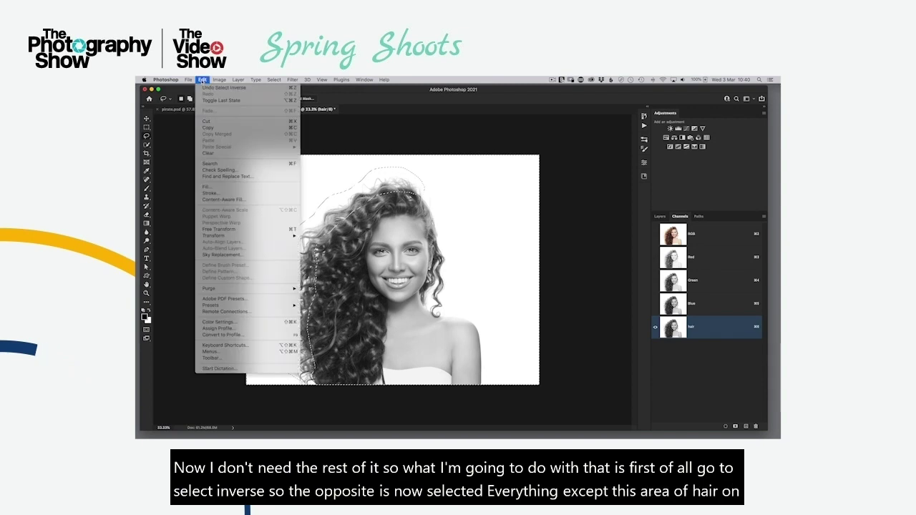
left_click(207, 187)
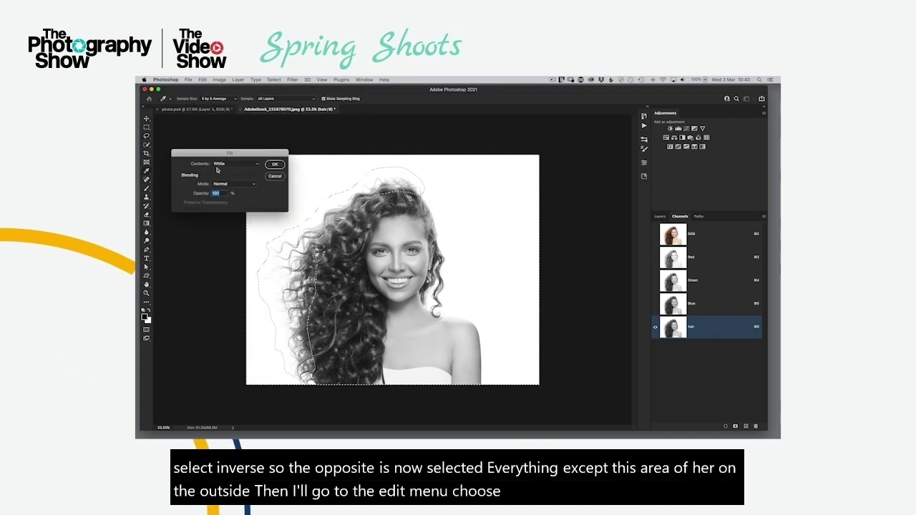
left_click(275, 165)
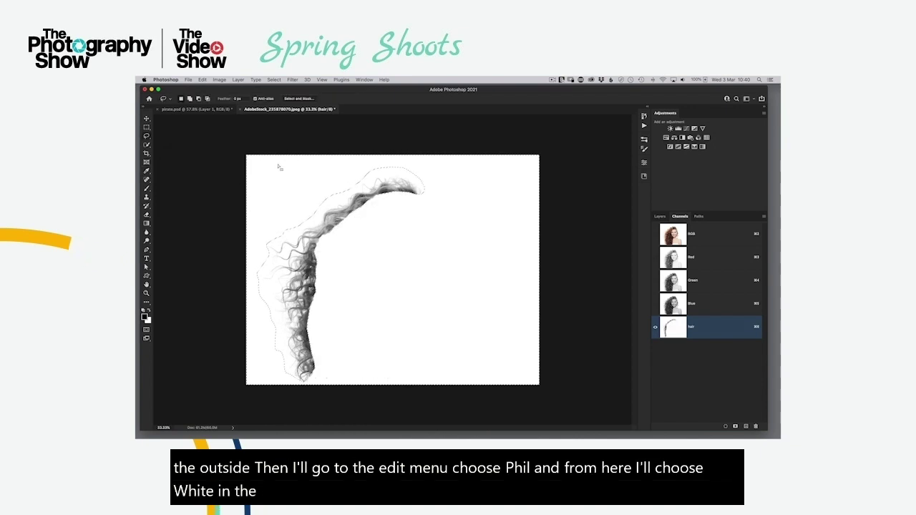
left_click(275, 79)
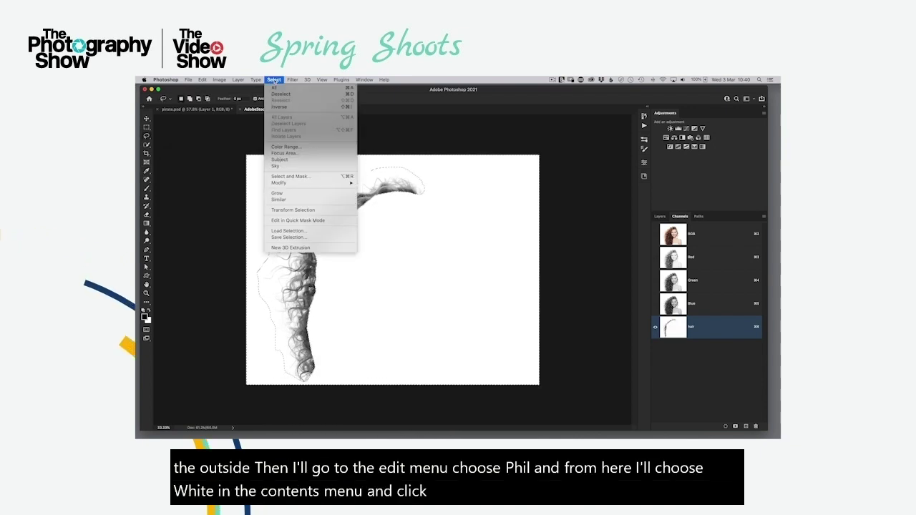
left_click(281, 94)
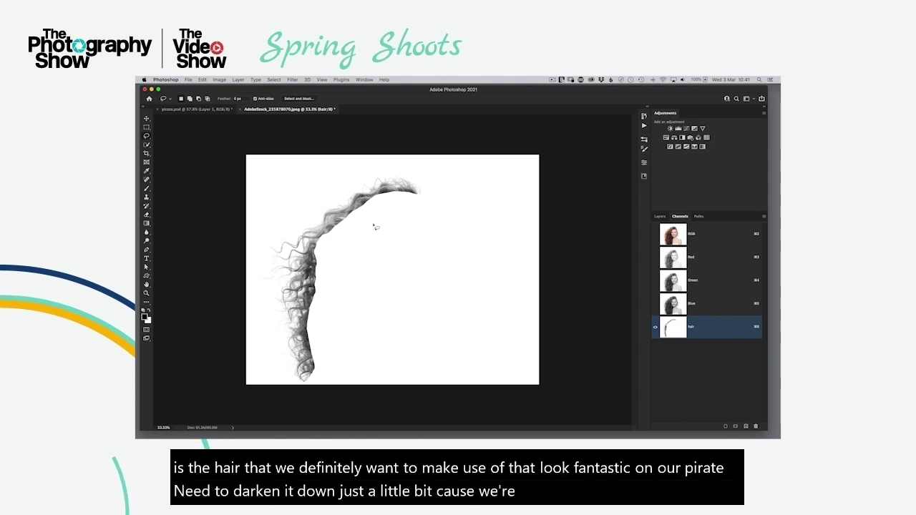
- Darken the curls in the hair channel with a Levels adjustment by sampling the black point on the hair
left_click(218, 79)
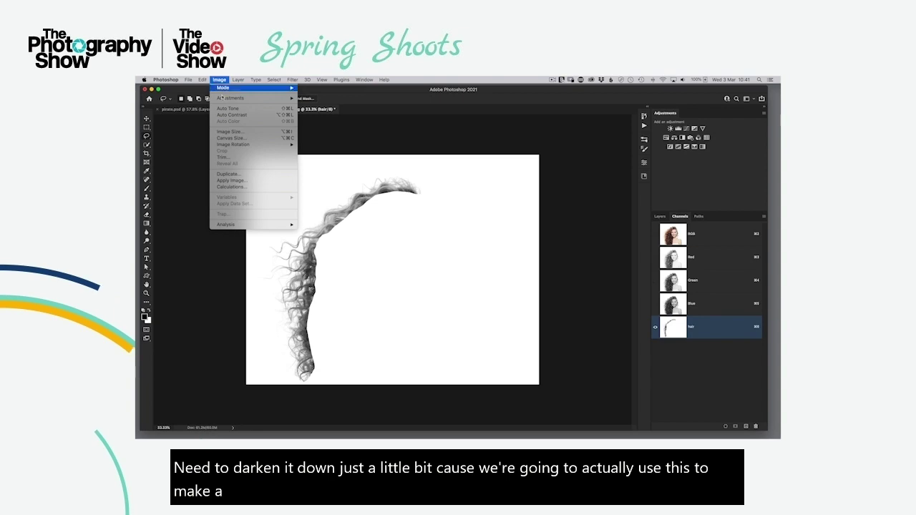
mouse_move(244, 98)
left_click(314, 105)
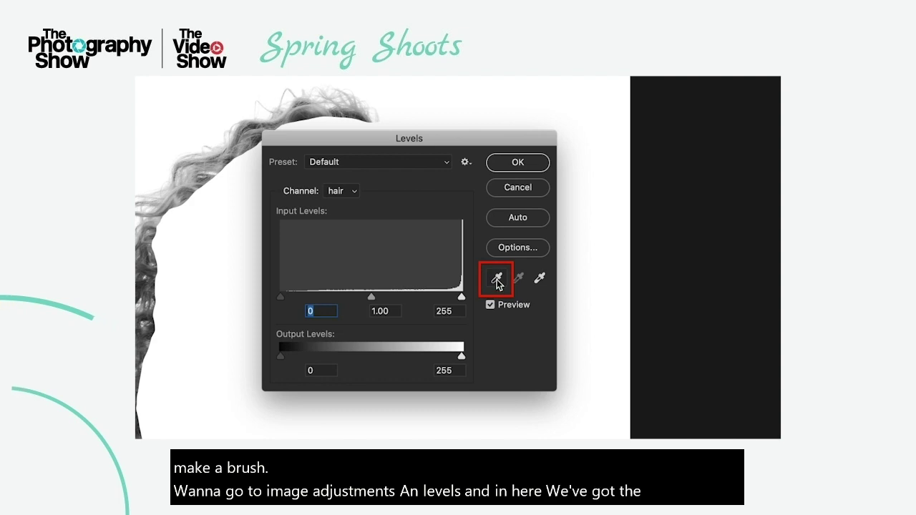
left_click(498, 281)
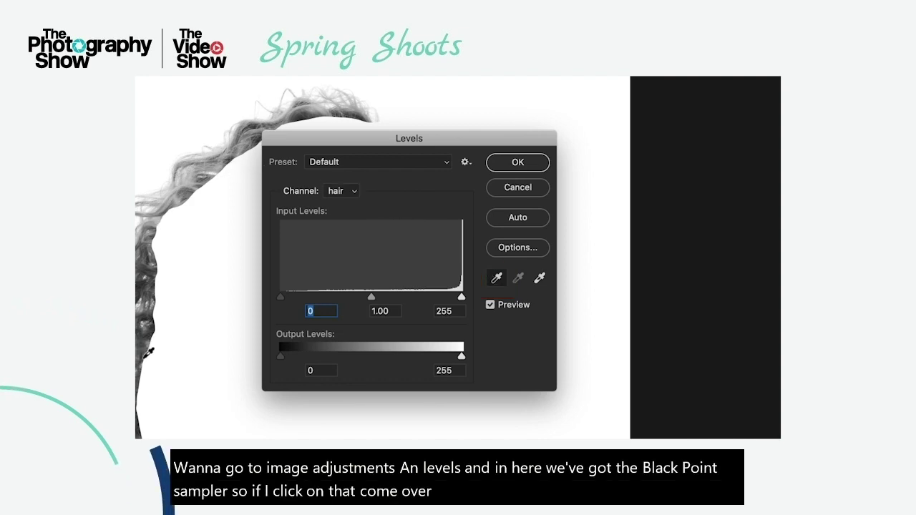
left_click(221, 164)
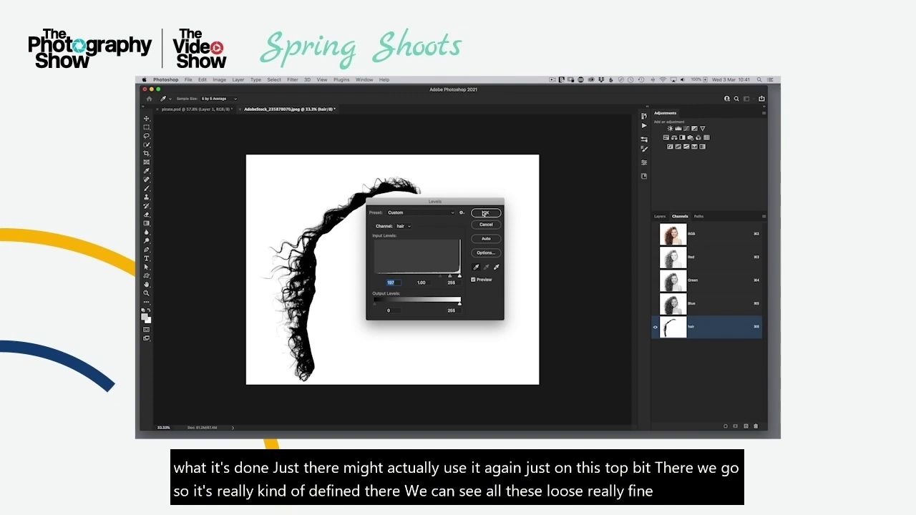
left_click(487, 214)
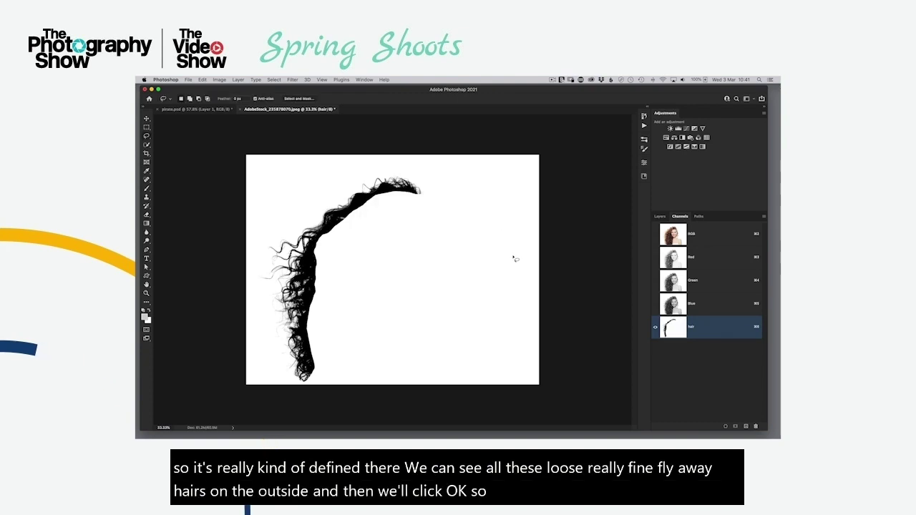
- Load the hair channel as a selection and save it to a new document as a new channel named "hair"
key("v")
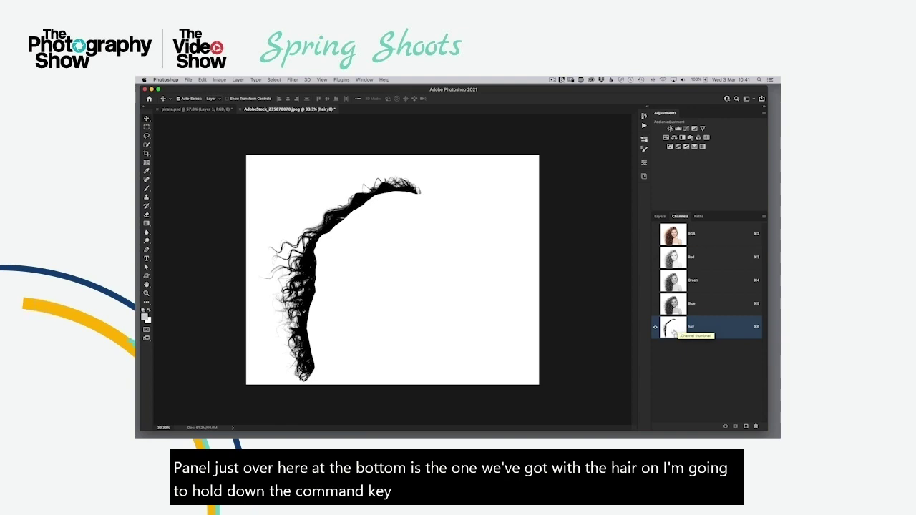
left_click(673, 330, "super")
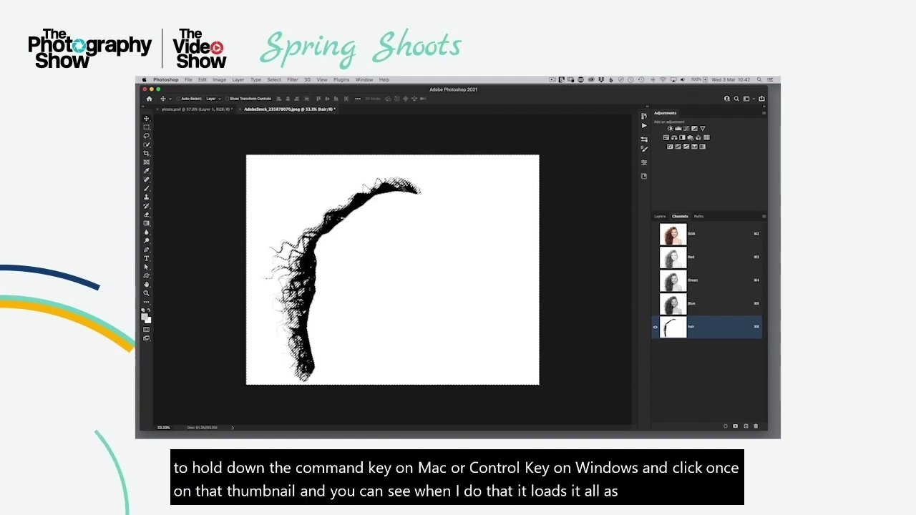
left_click(274, 79)
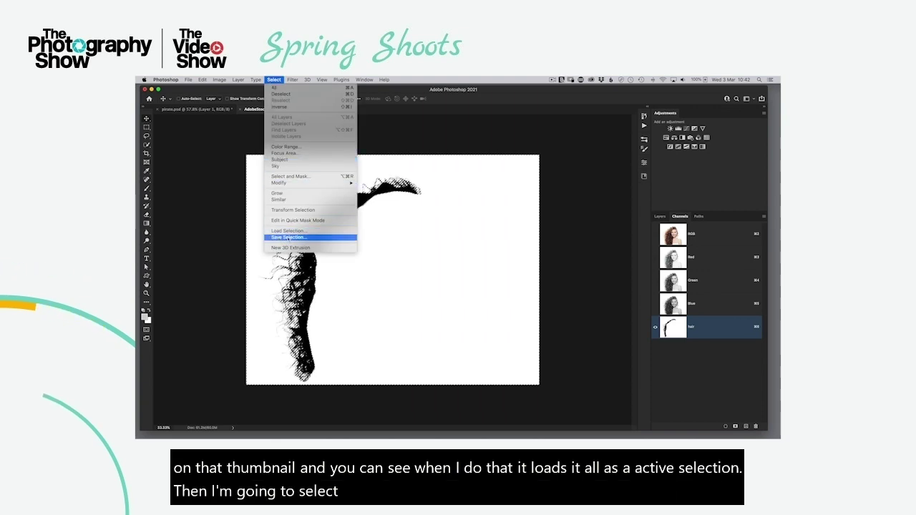
left_click(306, 238)
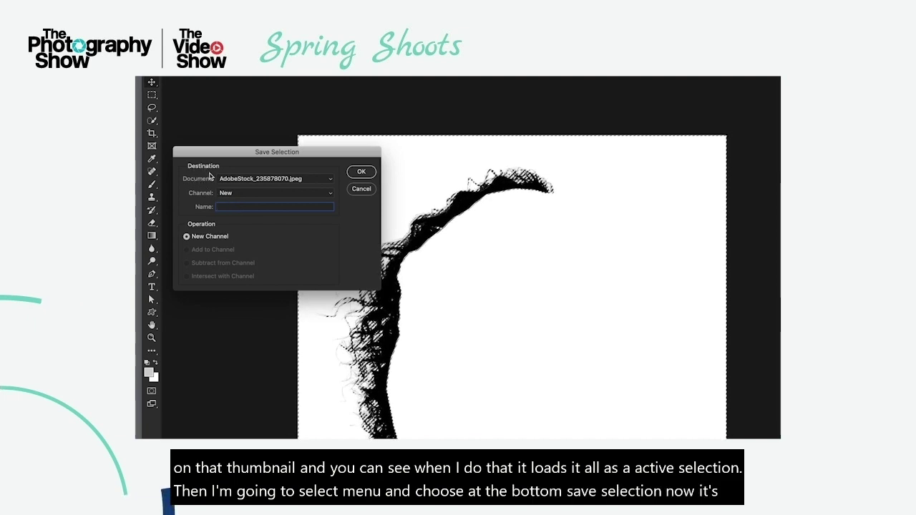
left_click(247, 180)
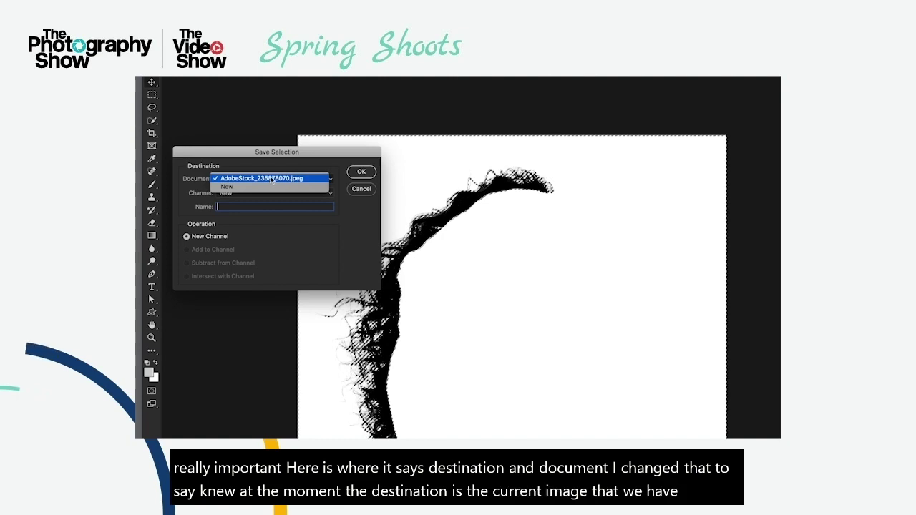
left_click(272, 176)
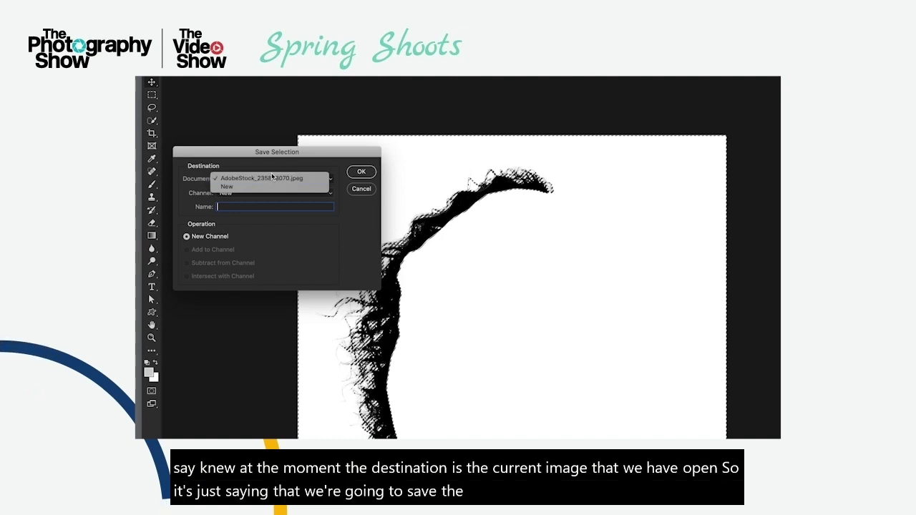
left_click(229, 186)
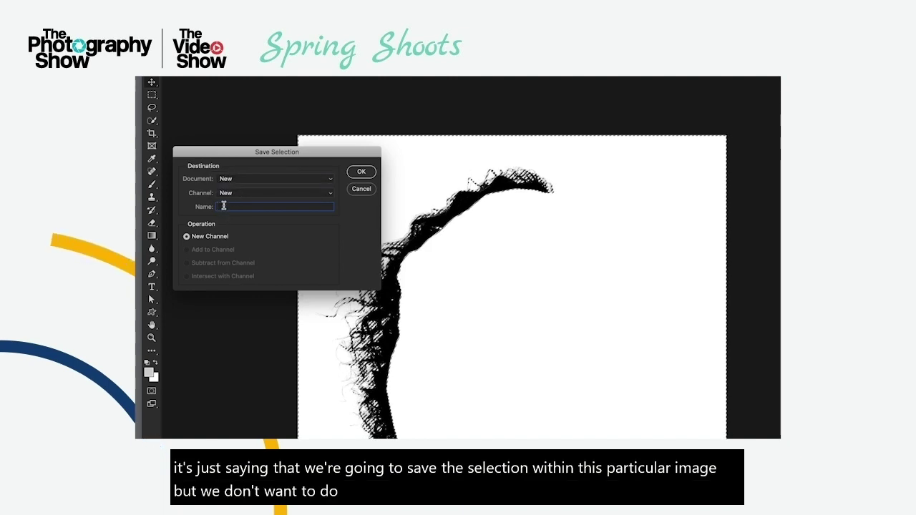
type("hair")
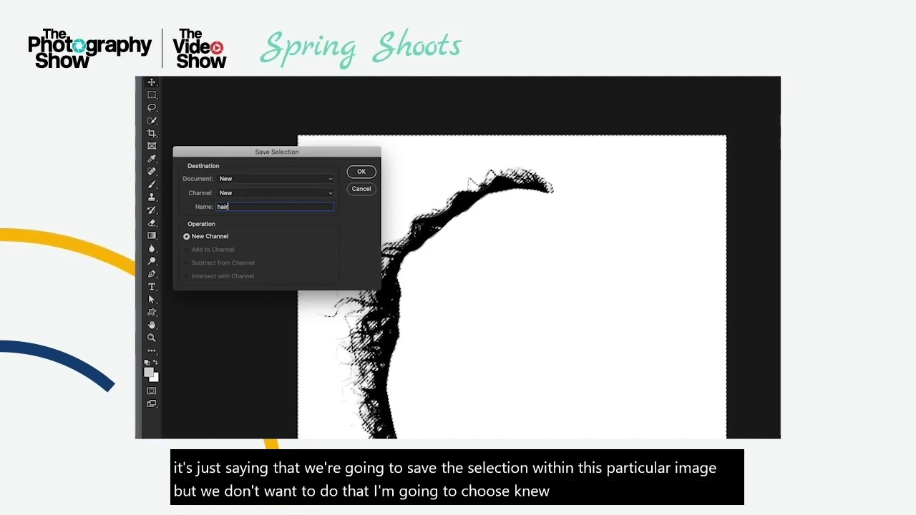
left_click(362, 173)
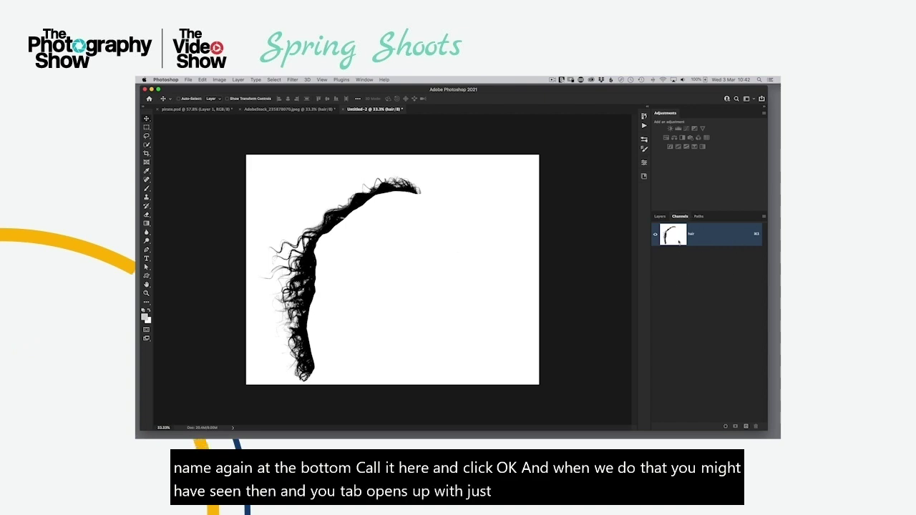
- Show the new document's layers and try to define the hair image as a brush preset
left_click(660, 216)
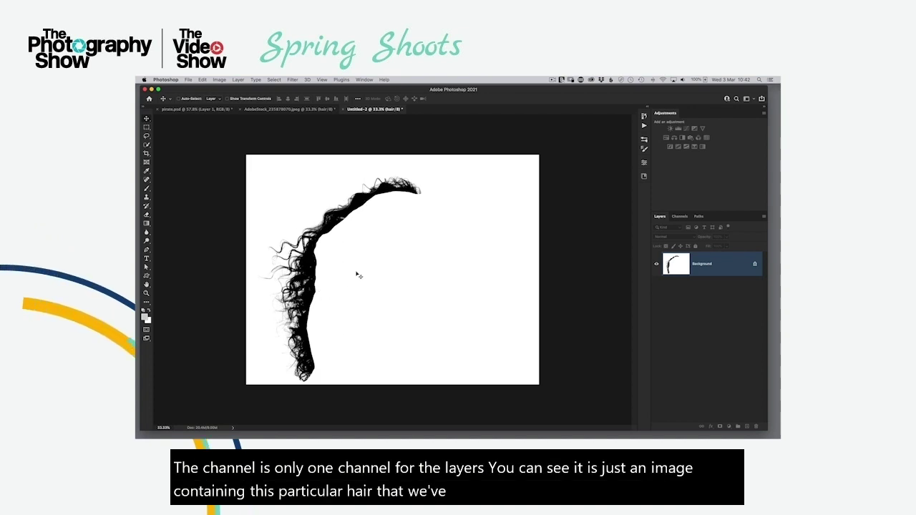
left_click(203, 79)
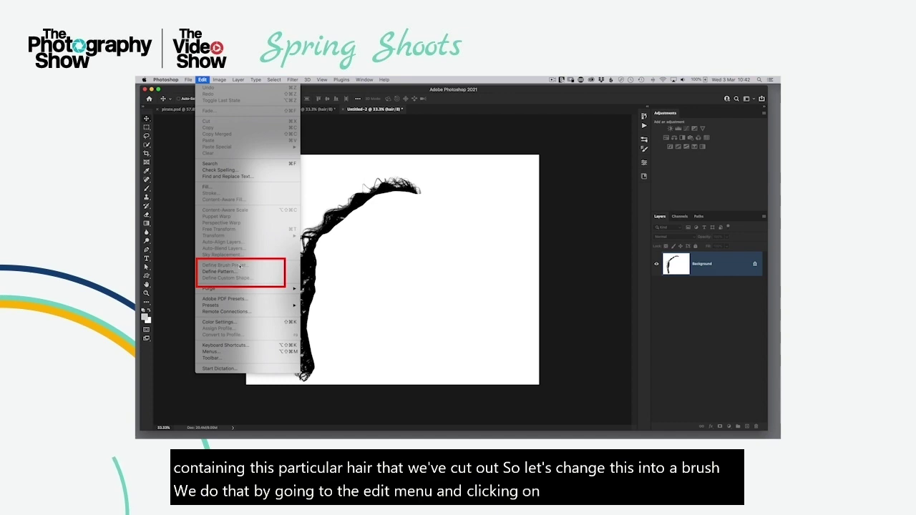
left_click(354, 275)
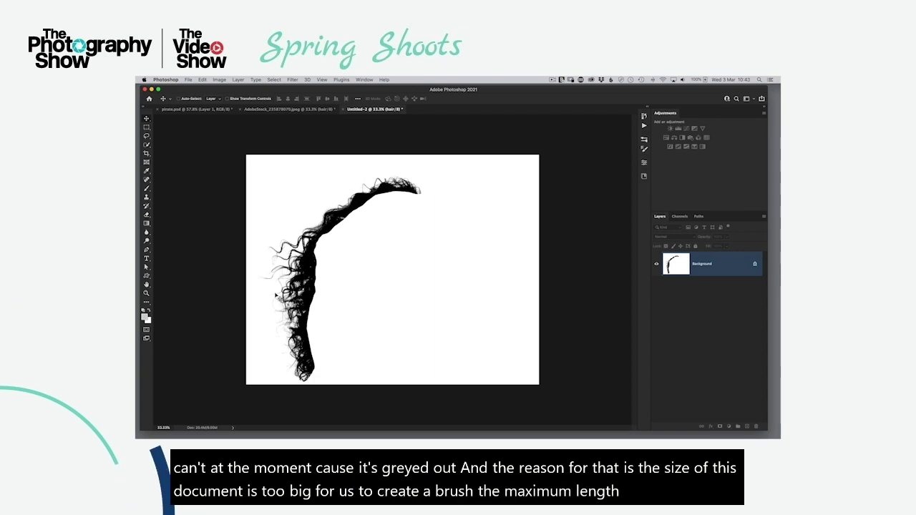
- Resize the hair document to a width of 5000 pixels
left_click(219, 79)
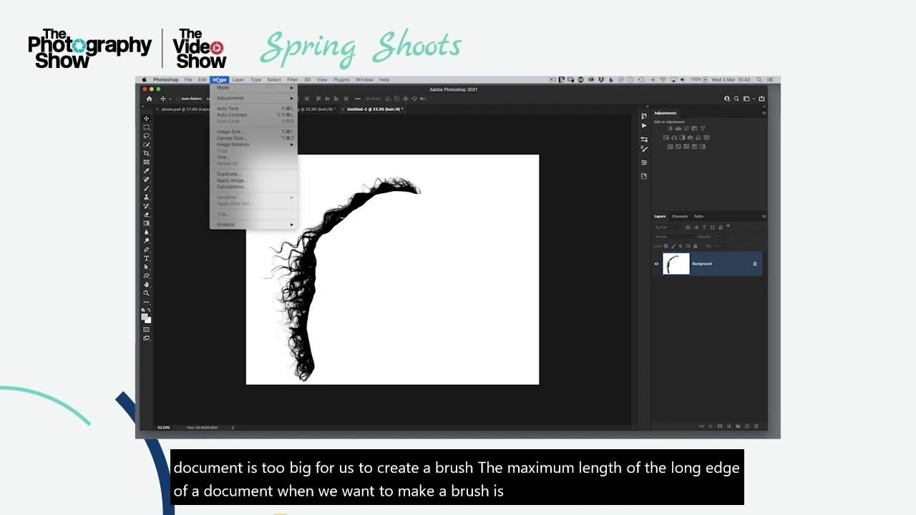
left_click(229, 132)
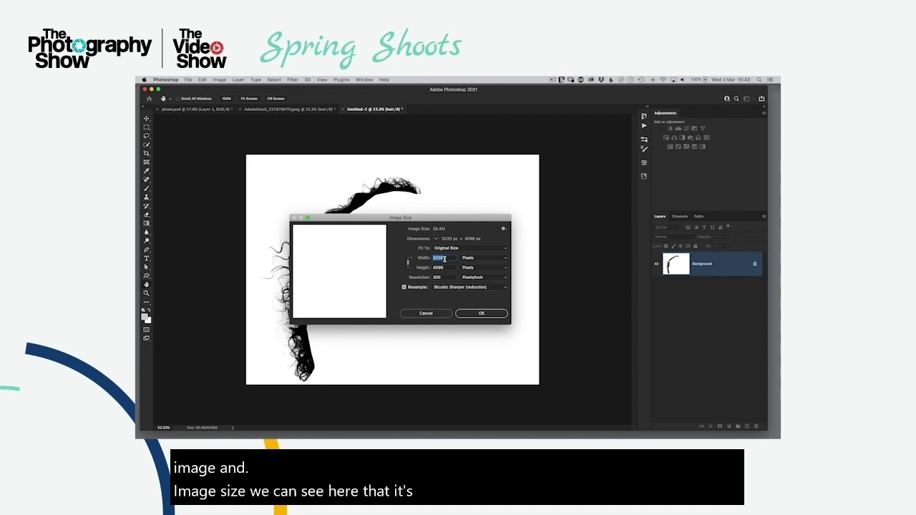
type("5000")
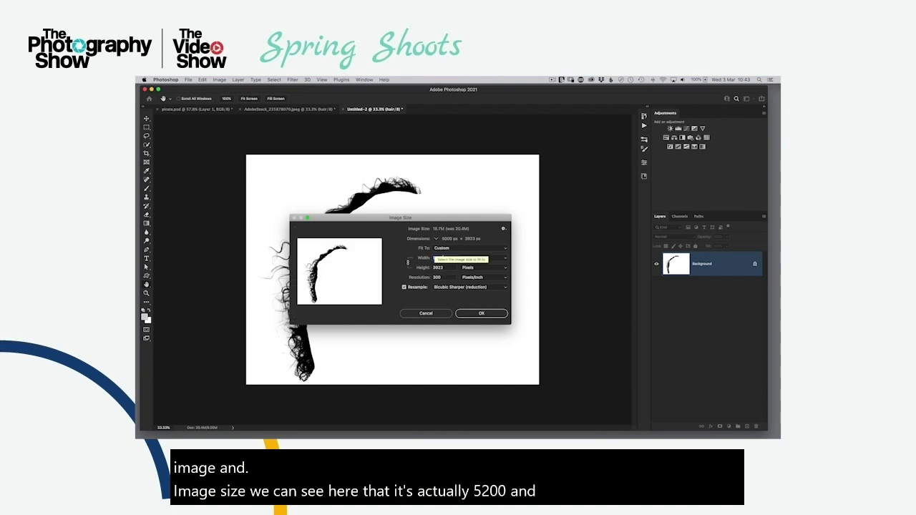
left_click(482, 315)
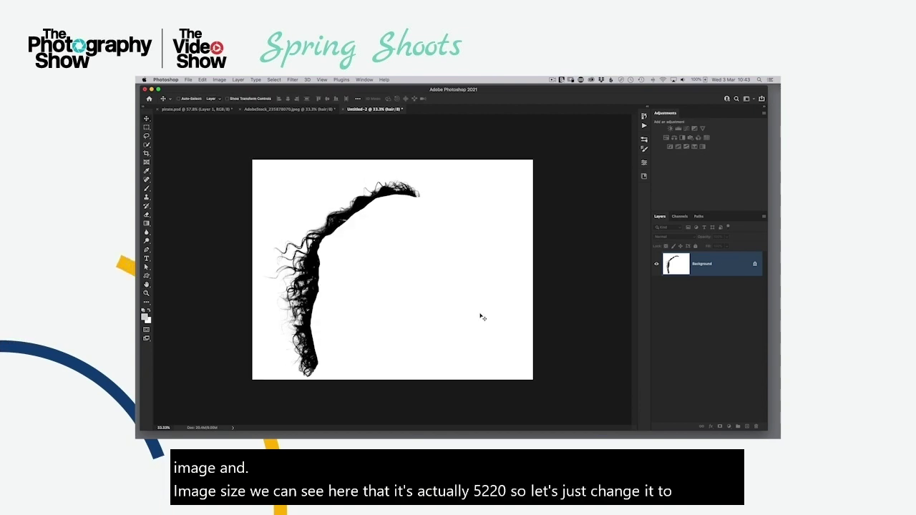
- Define the hair image as a brush preset named "Waavy Hair"
left_click(205, 80)
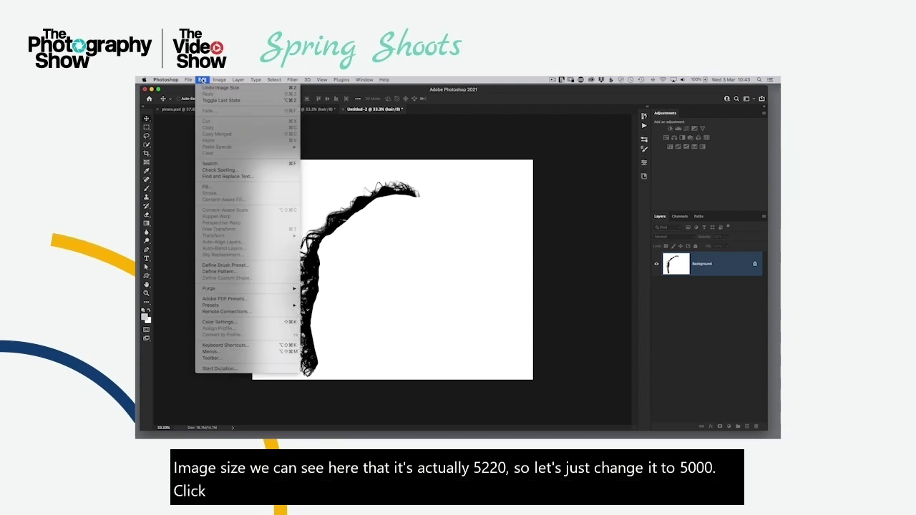
left_click(259, 267)
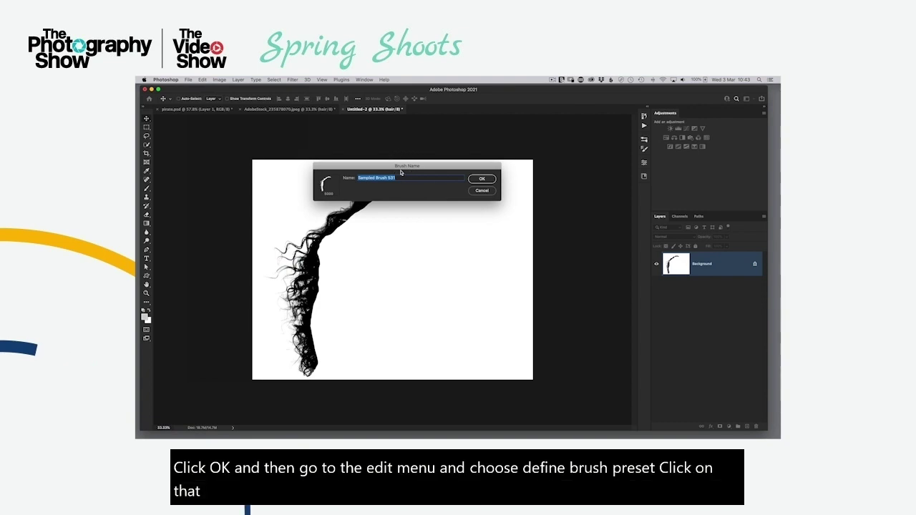
type("Wavy H")
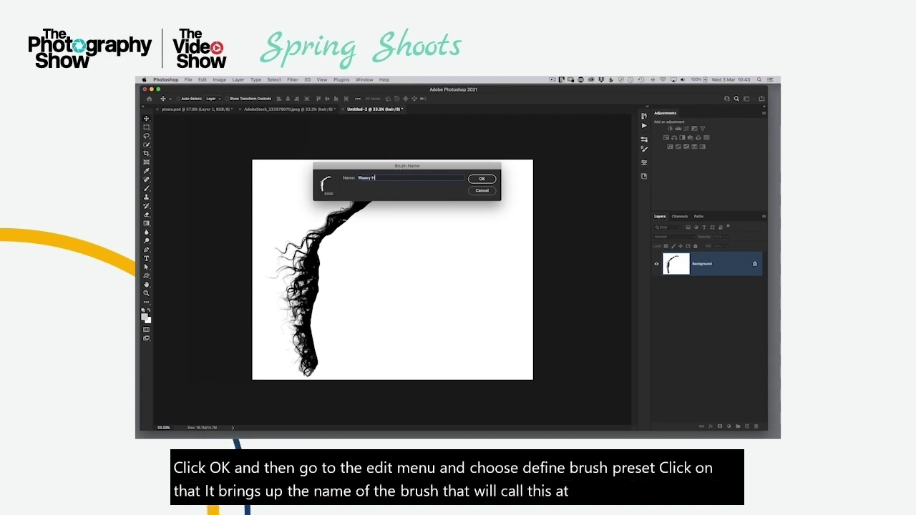
type("air")
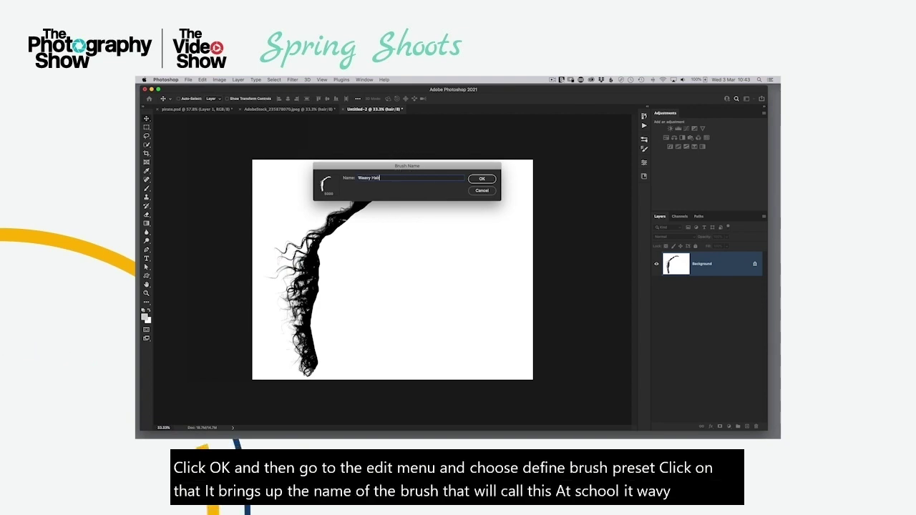
left_click(491, 183)
- Test the new hair brush by stamping it repeatedly in black across the white document, and check its entry among the saved brushes
key("b")
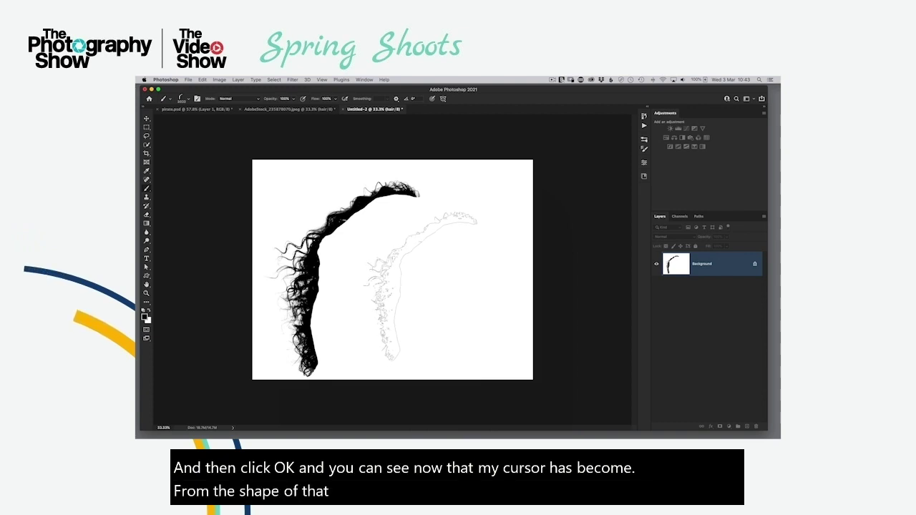
left_click(451, 271)
left_click(390, 292)
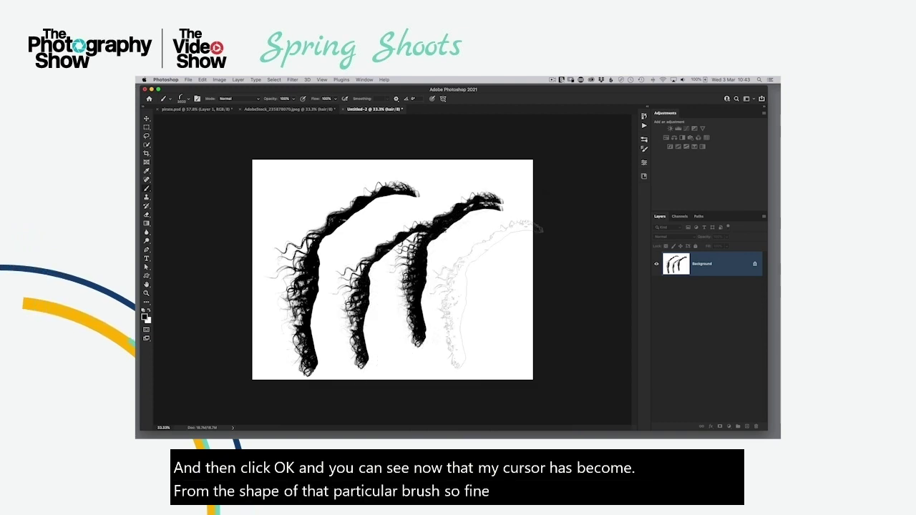
left_click(486, 294)
left_click(533, 303)
left_click(429, 268)
left_click(360, 252)
left_click(324, 224)
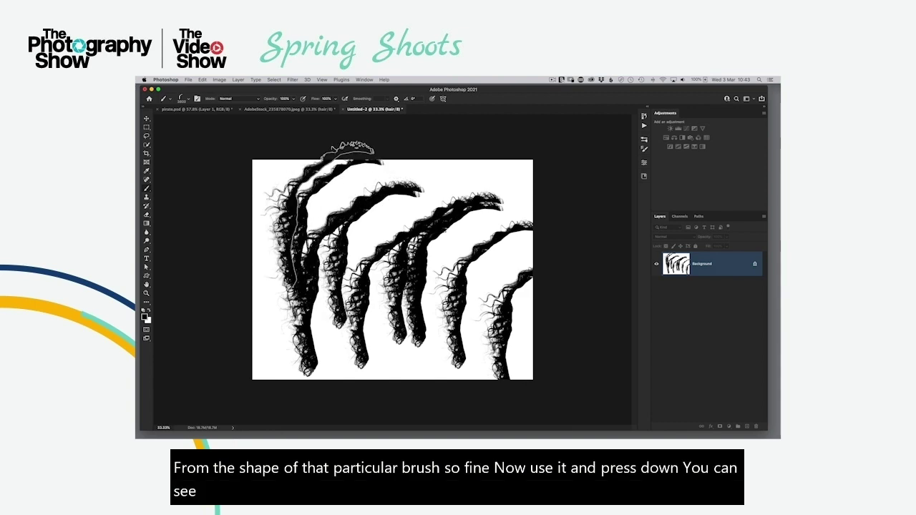
left_click(334, 215)
left_click(414, 247)
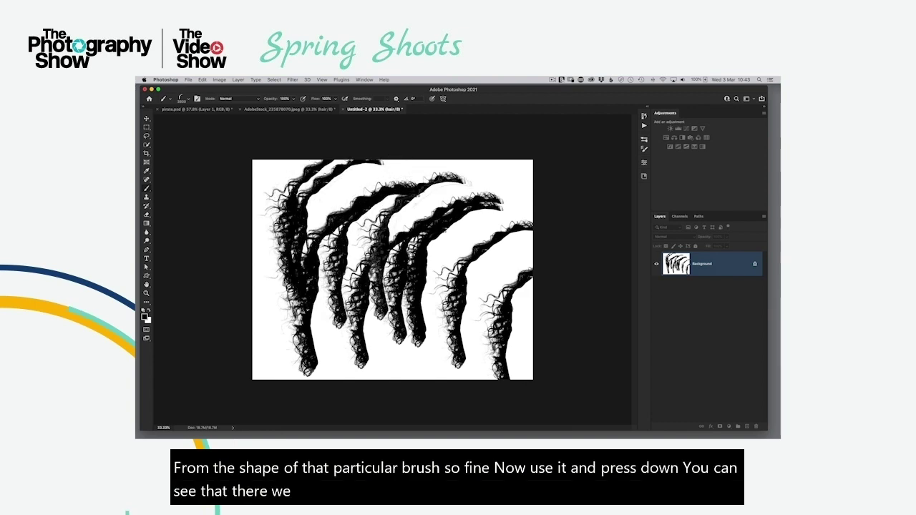
left_click(645, 143)
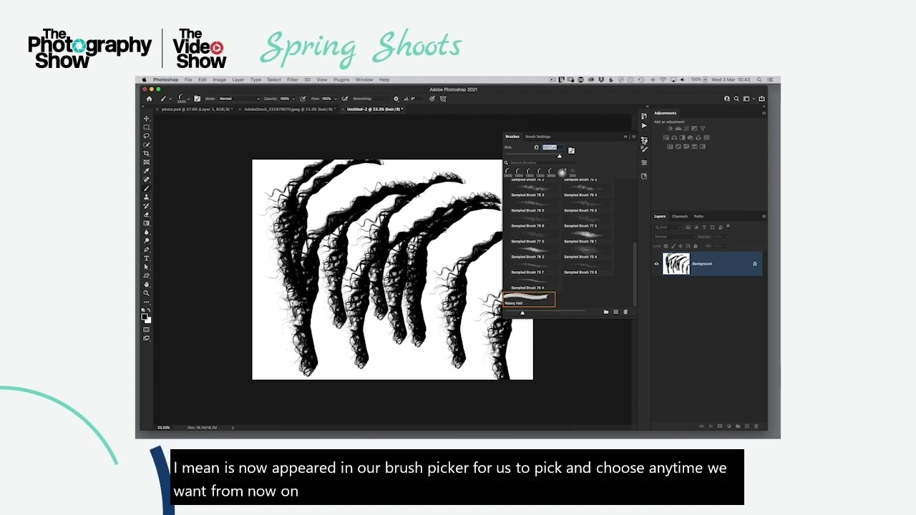
key("Return")
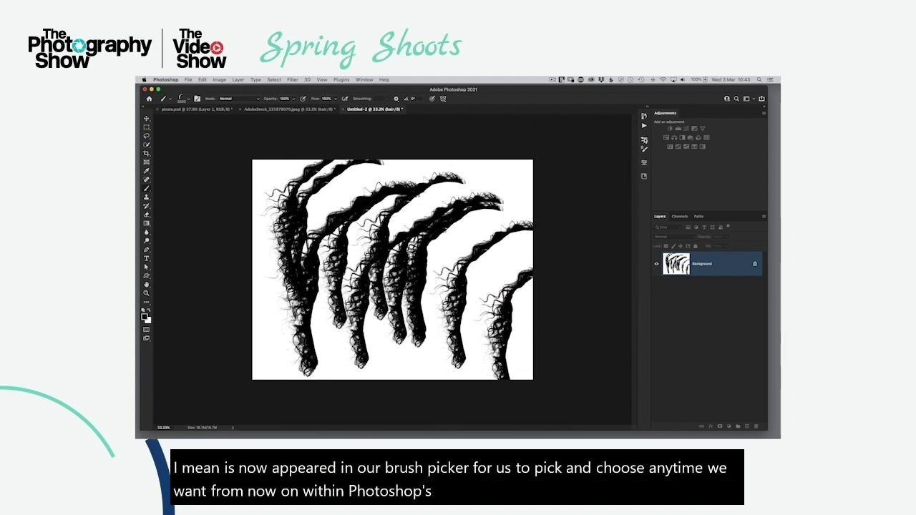
- Switch to pirate.psd and add a new layer named "hair" directly beneath the pirate layer
left_click(206, 109)
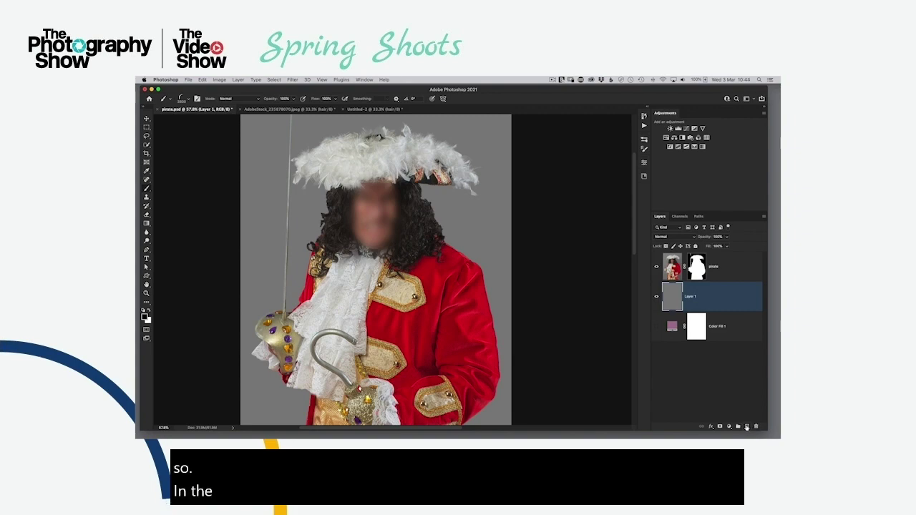
left_click(747, 428)
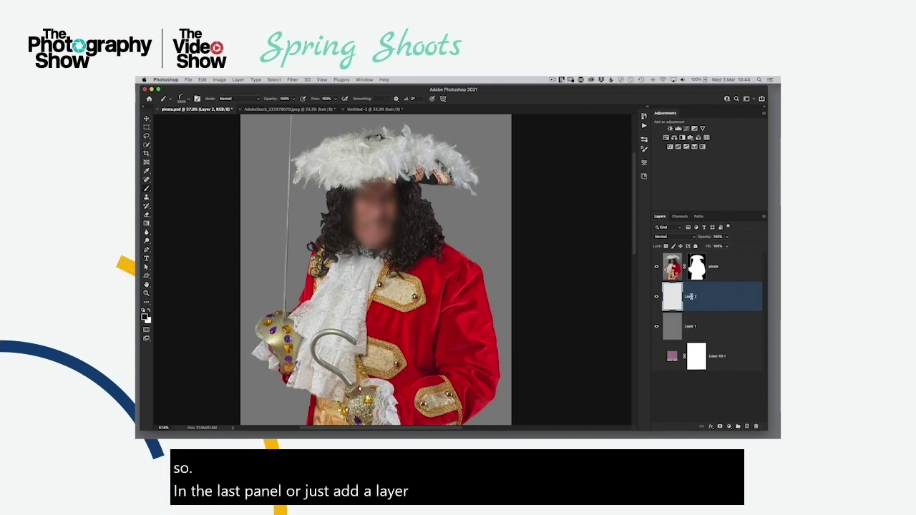
double_click(690, 297)
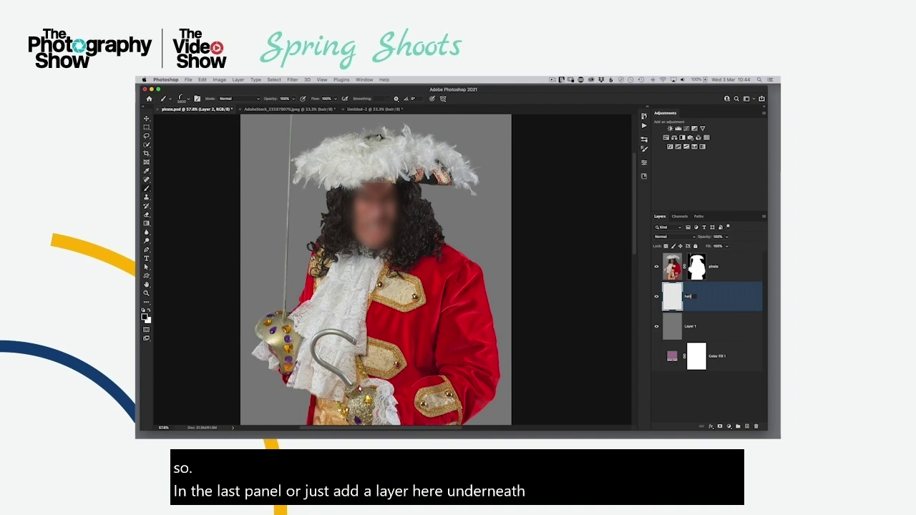
key("Return")
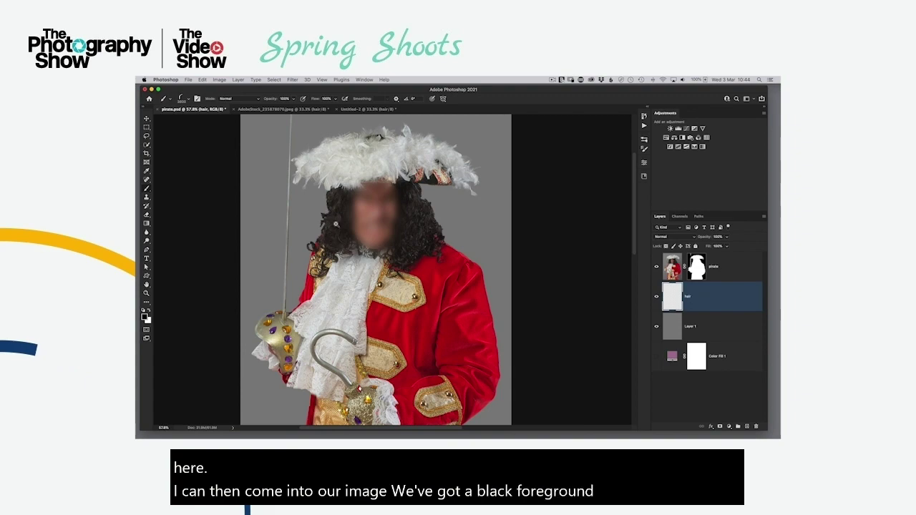
- Stamp black curls with the reduced hair brush along the left edge of the pirate's wig on the hair layer
scroll(333, 219, "up", 3)
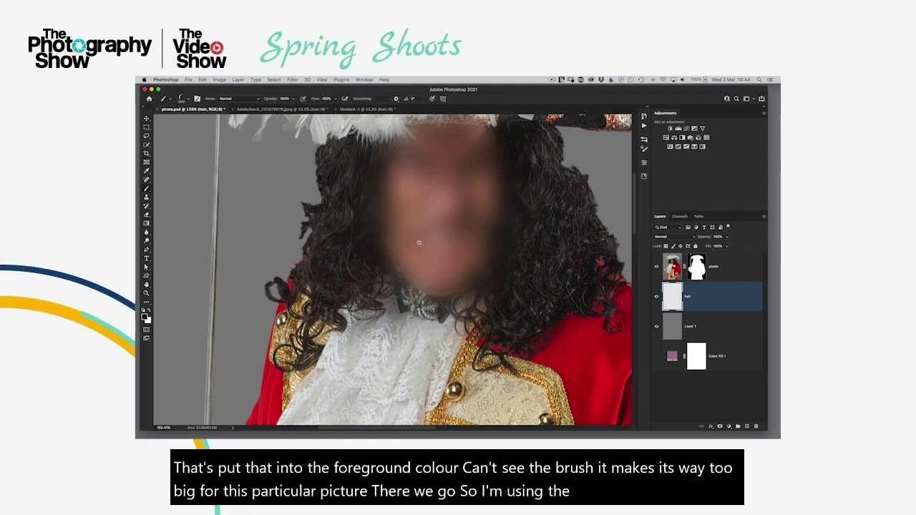
key("super+0")
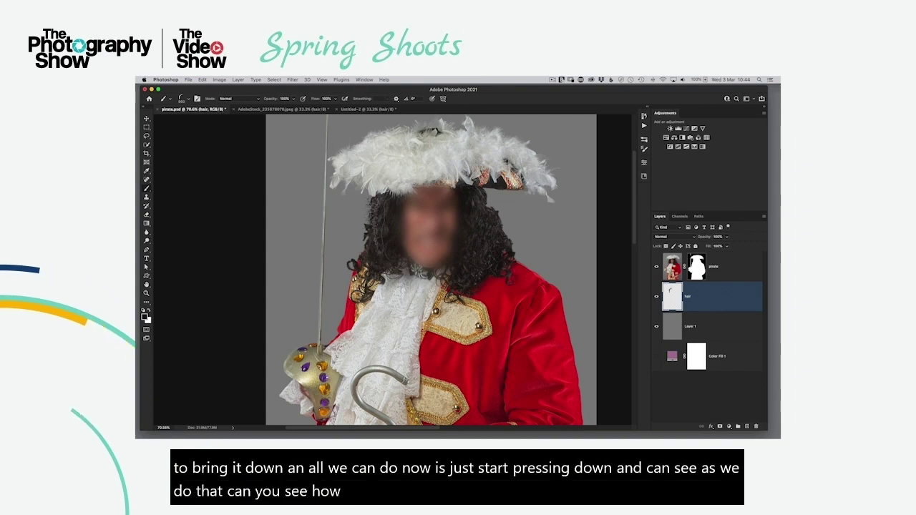
left_click(372, 226)
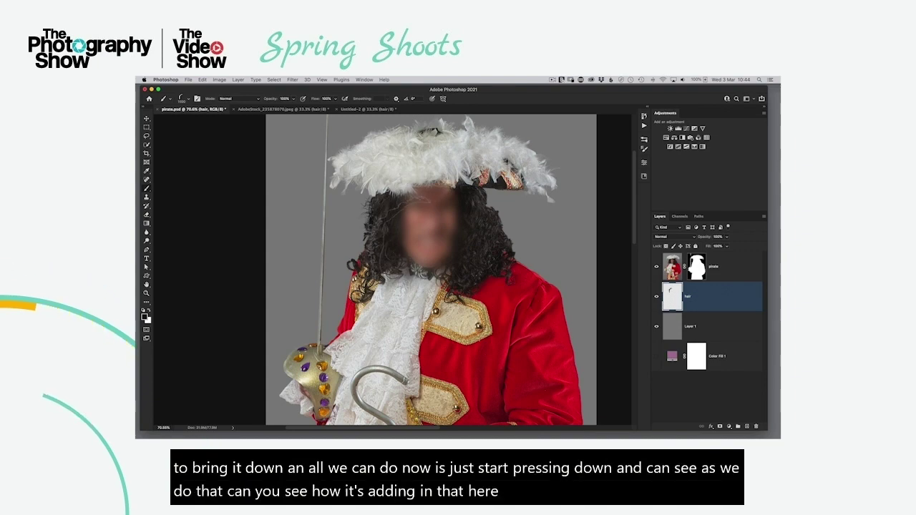
left_click(410, 214)
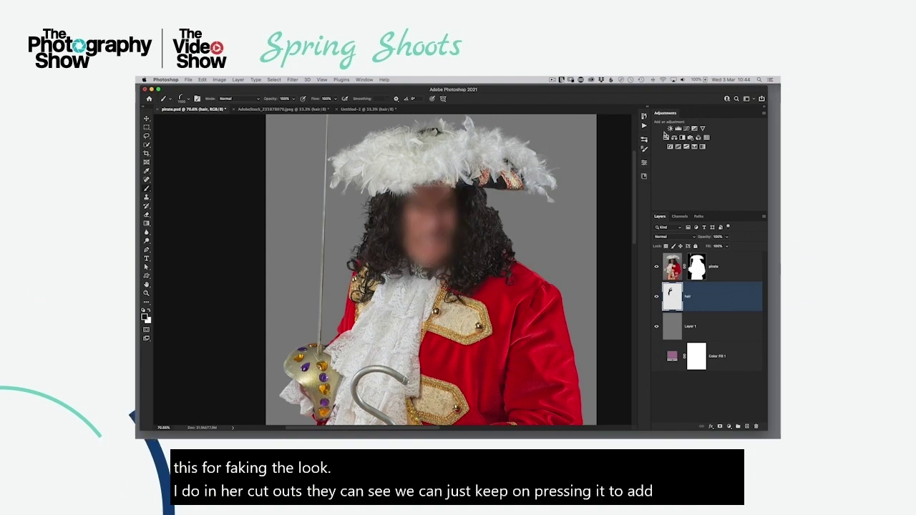
- Rotate the hair brush tip to 24° and add more curls along the left side of the wig at 1100 px
left_click(645, 141)
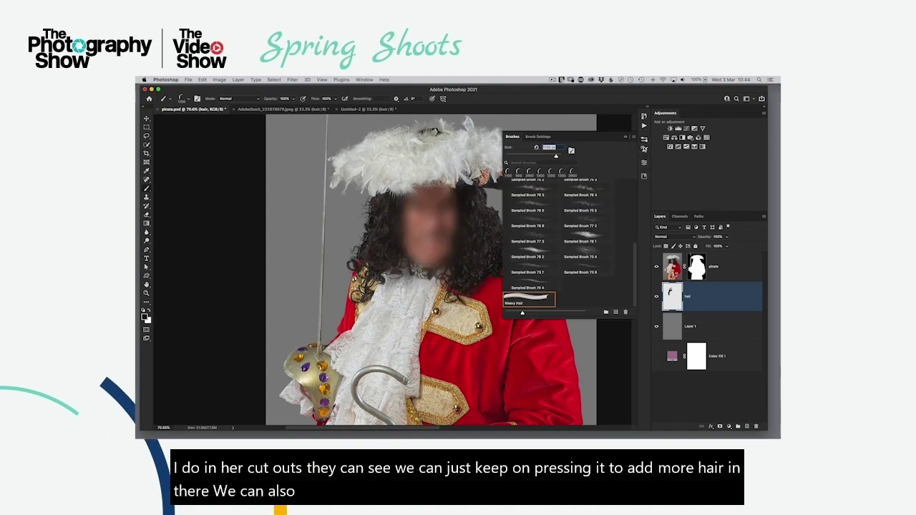
left_click(539, 136)
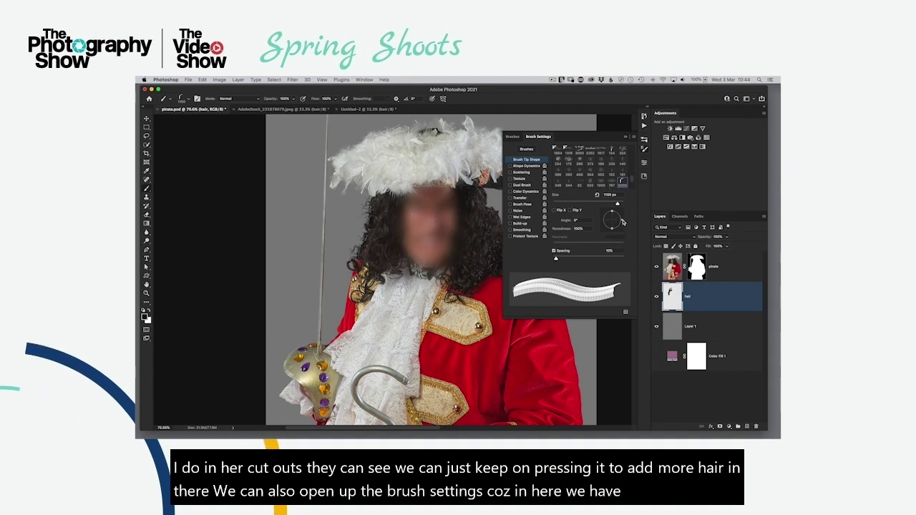
left_click_drag(623, 223, 621, 215)
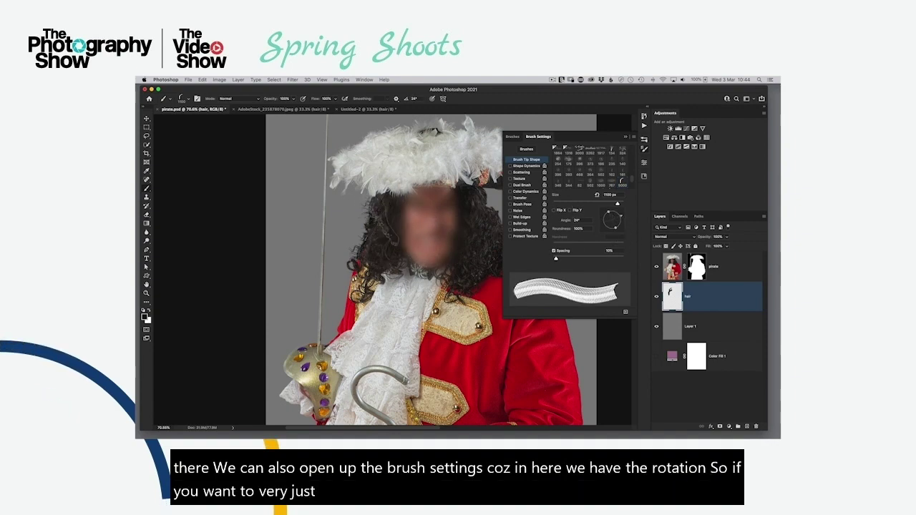
mouse_move(392, 206)
left_mouse_down()
mouse_move(376, 240)
mouse_move(383, 197)
mouse_move(387, 261)
mouse_move(376, 243)
mouse_move(376, 280)
mouse_move(386, 193)
mouse_move(401, 279)
mouse_move(373, 229)
left_mouse_up()
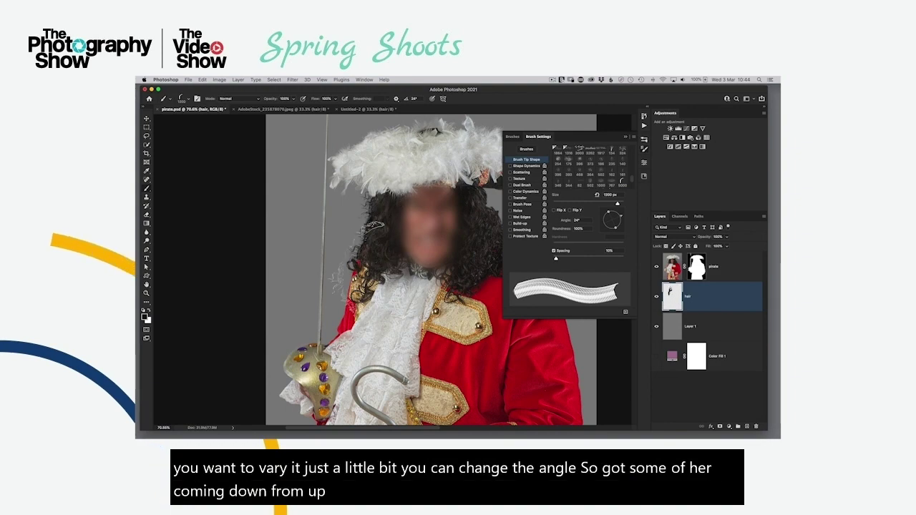
key("bracketright")
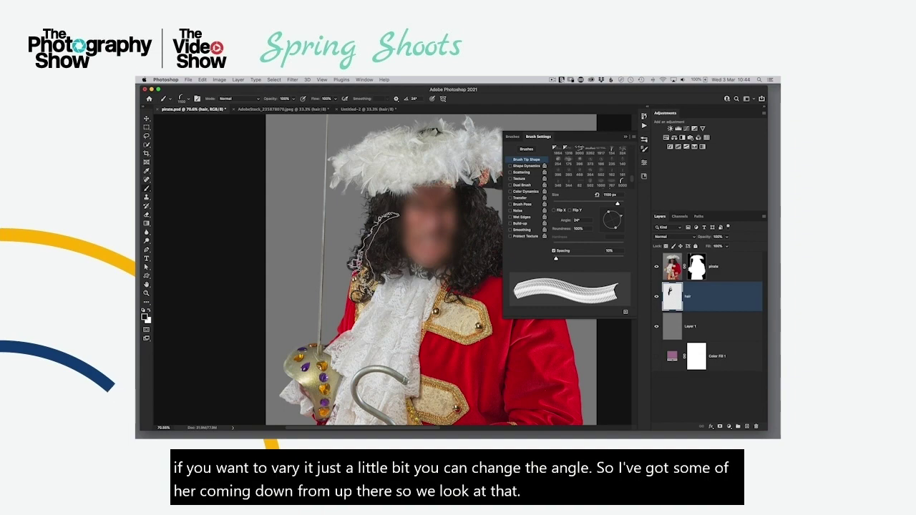
- Flip the brush tip horizontally, set its angle to -3°, and paint curls down the right side of the pirate's wig
left_click_drag(414, 238, 302, 240)
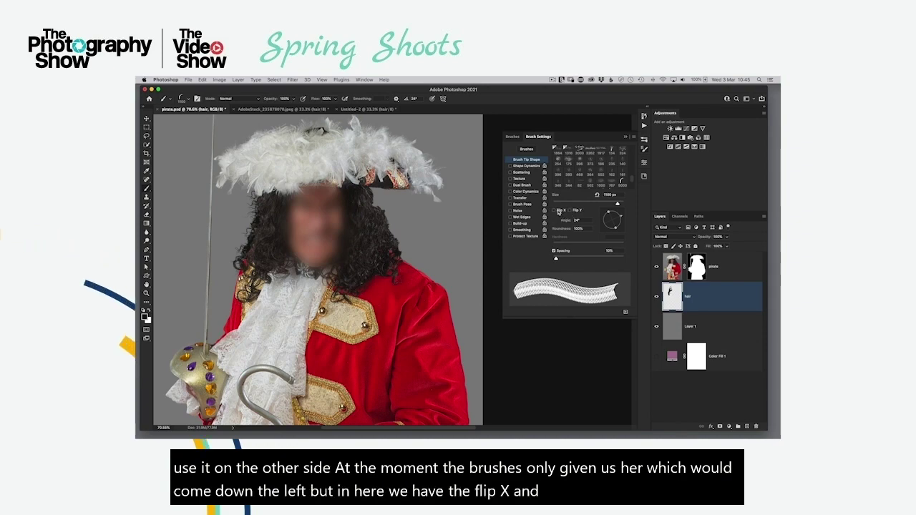
left_click(554, 211)
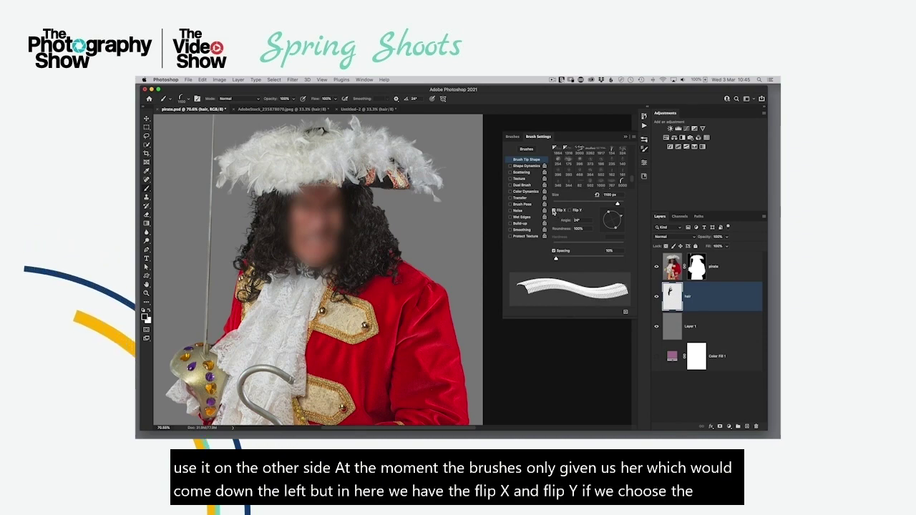
left_click(622, 222)
left_click(554, 209)
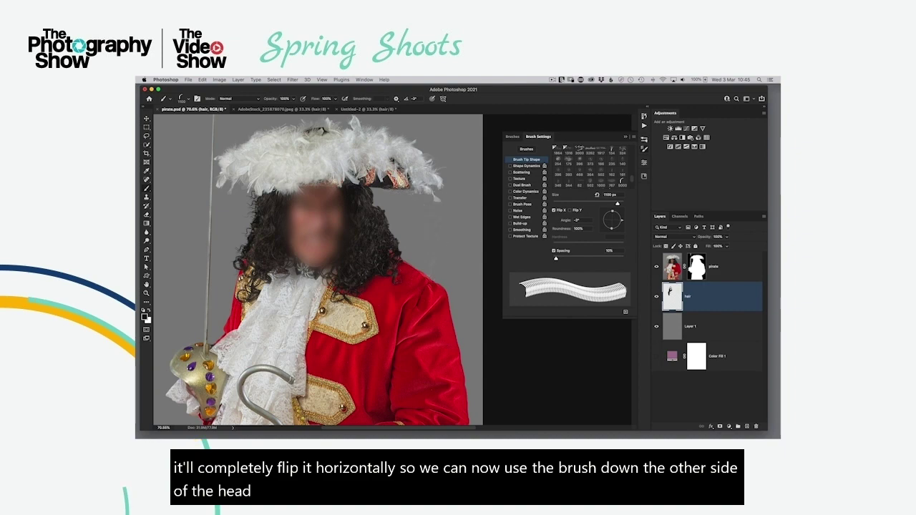
mouse_move(337, 199)
left_mouse_down()
mouse_move(392, 244)
mouse_move(383, 287)
left_mouse_up()
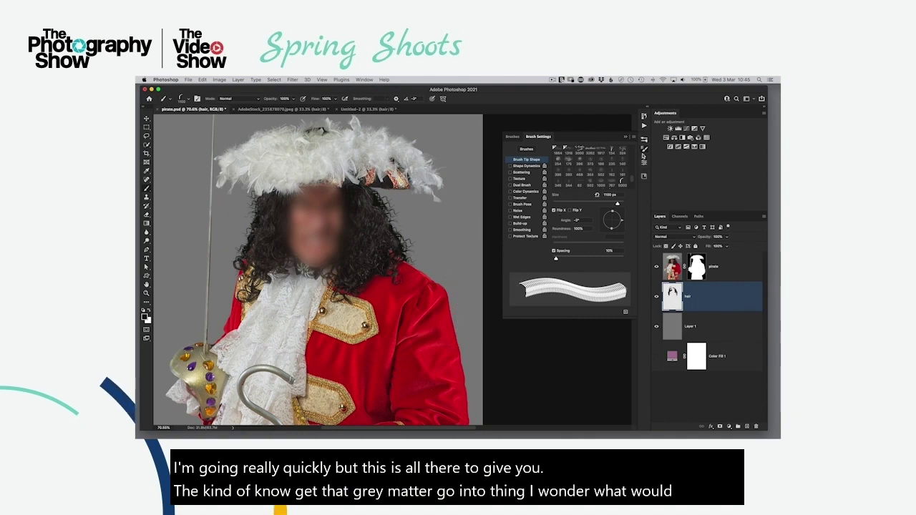
left_click(645, 154)
scroll(429, 294, "down", 3)
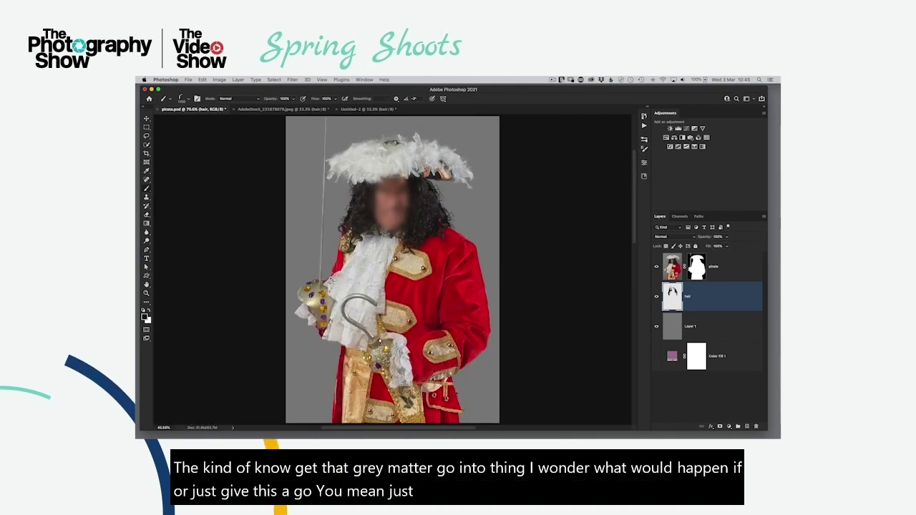
scroll(393, 270, "down", 2)
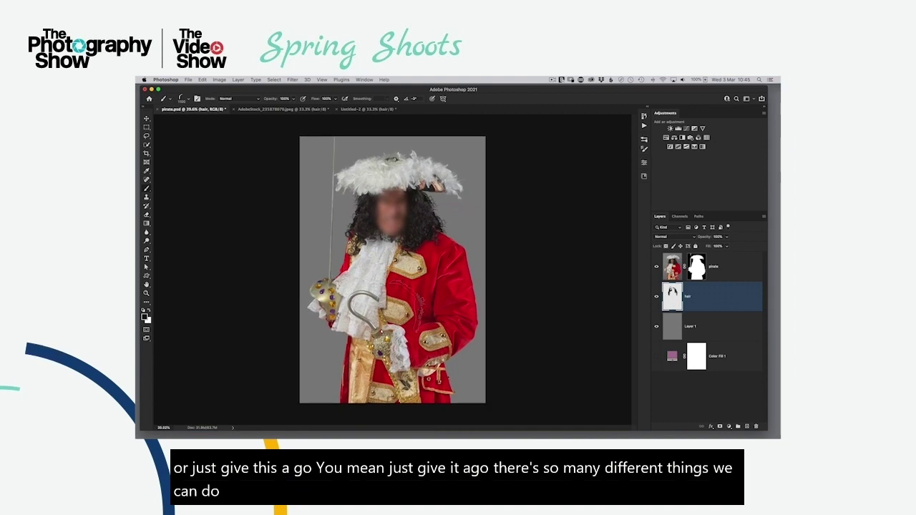